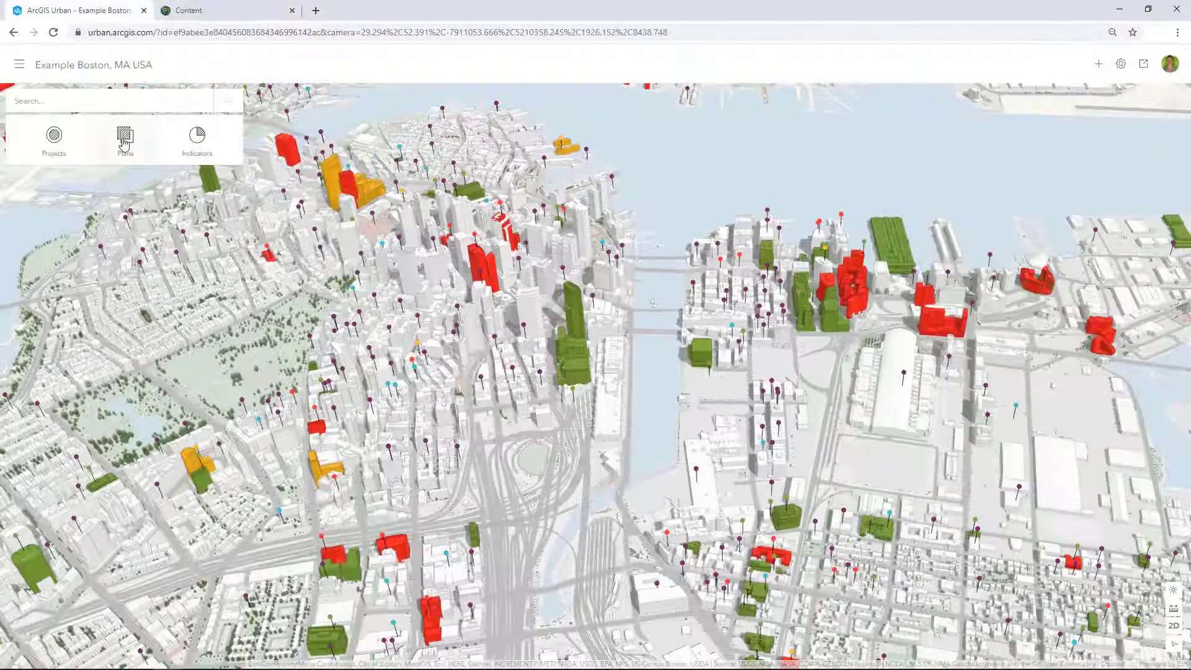
Step: Open the South Boston Dot Ave plan for editing
left_click(124, 142)
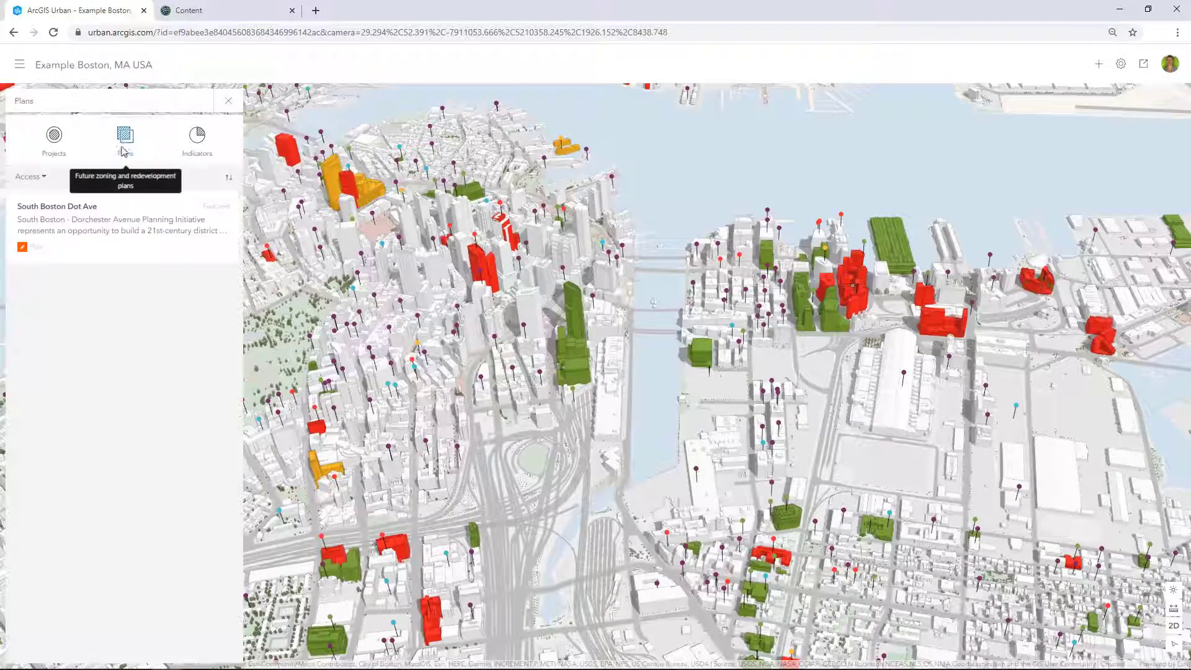
left_click(114, 220)
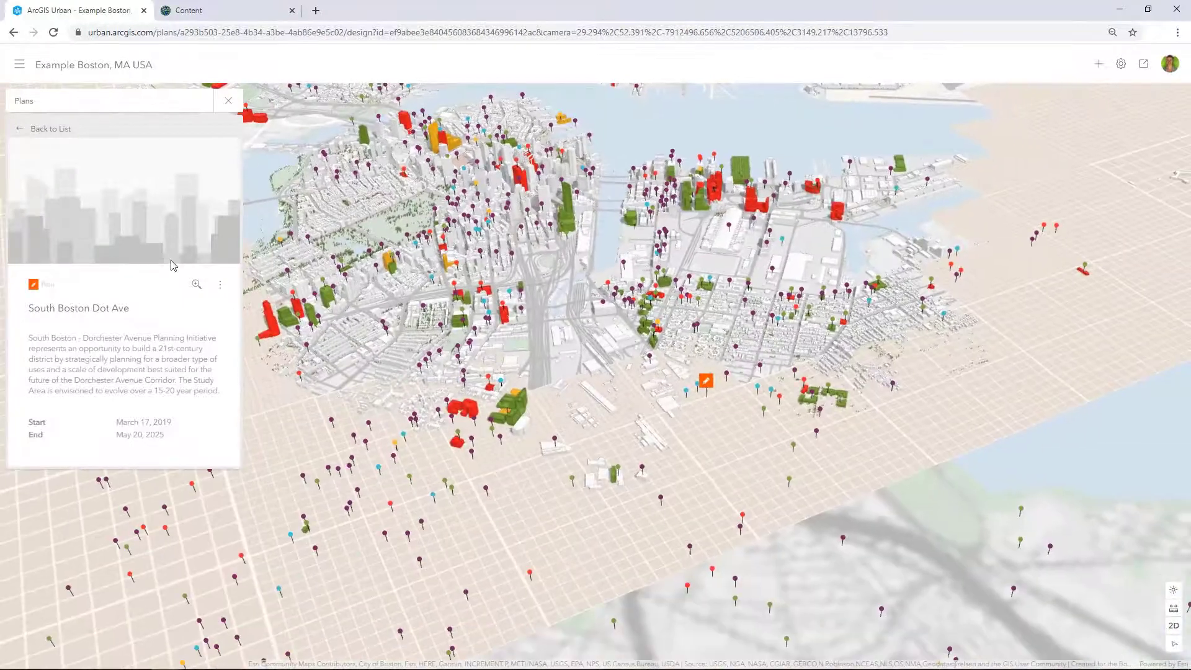
left_click(221, 285)
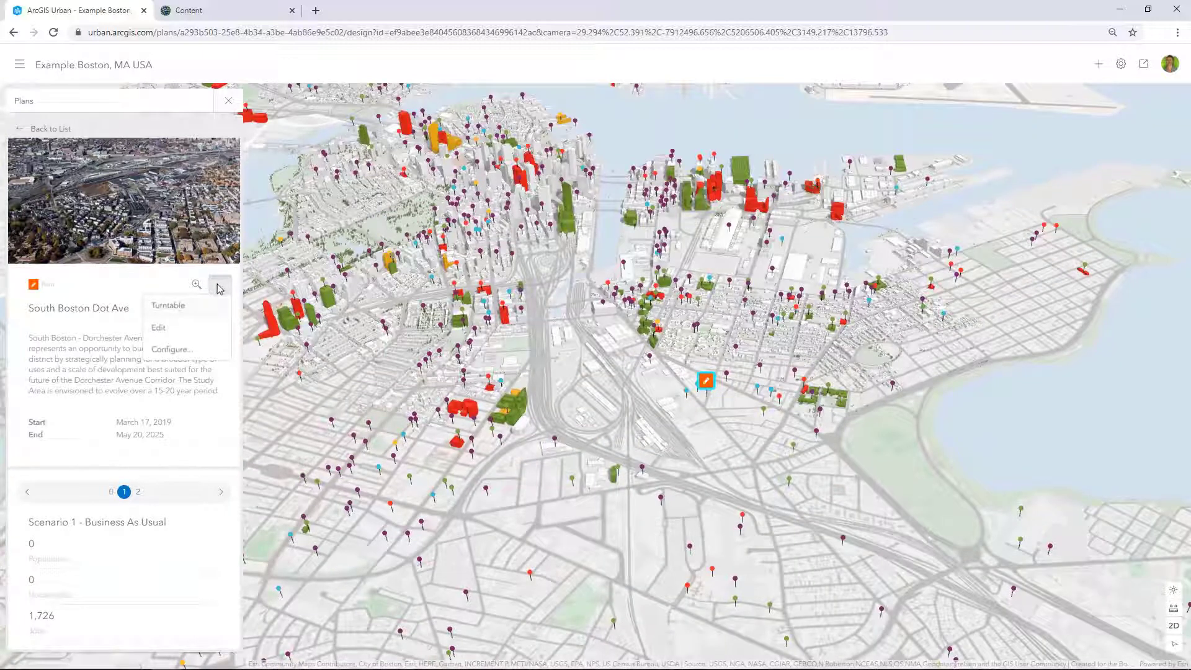
left_click(189, 336)
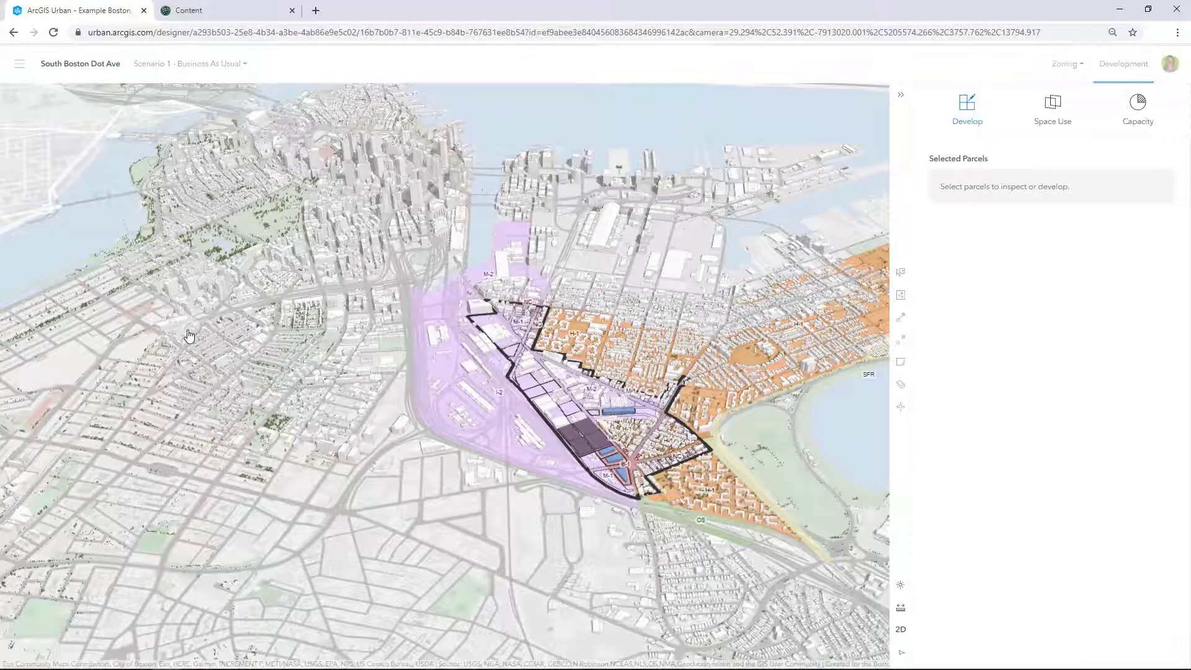
Step: Add a scenario named "Scenario 0 - Existing Conditions" based on Existing Conditions and place it first in the plan's scenario list
left_click(214, 64)
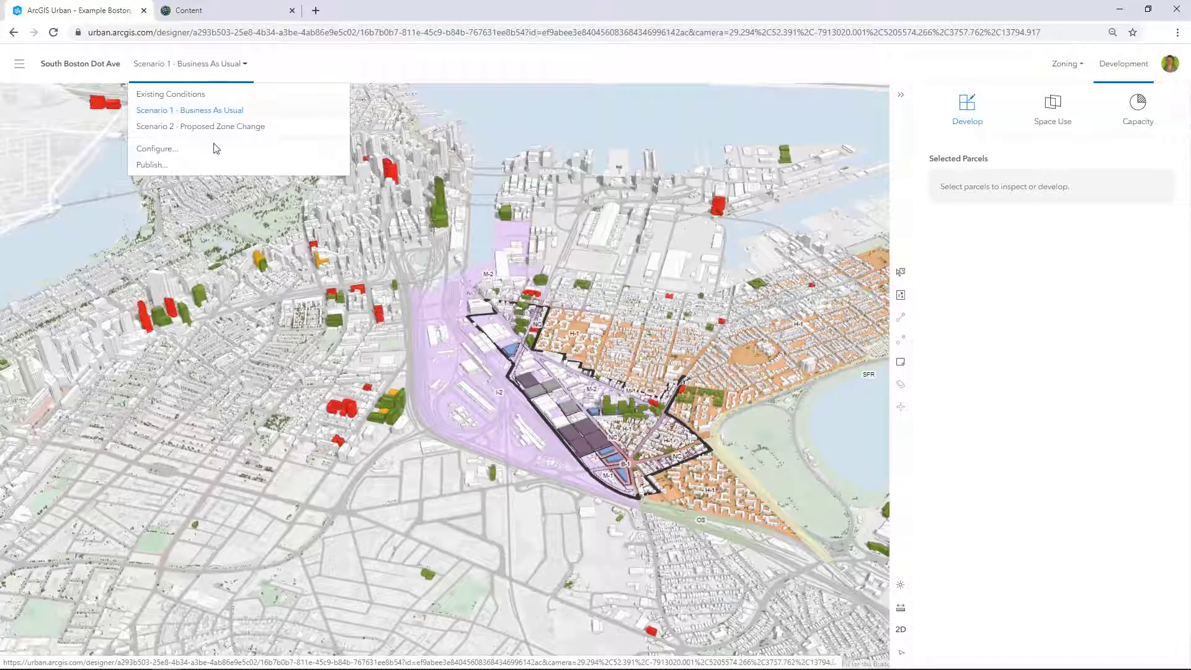
left_click(215, 150)
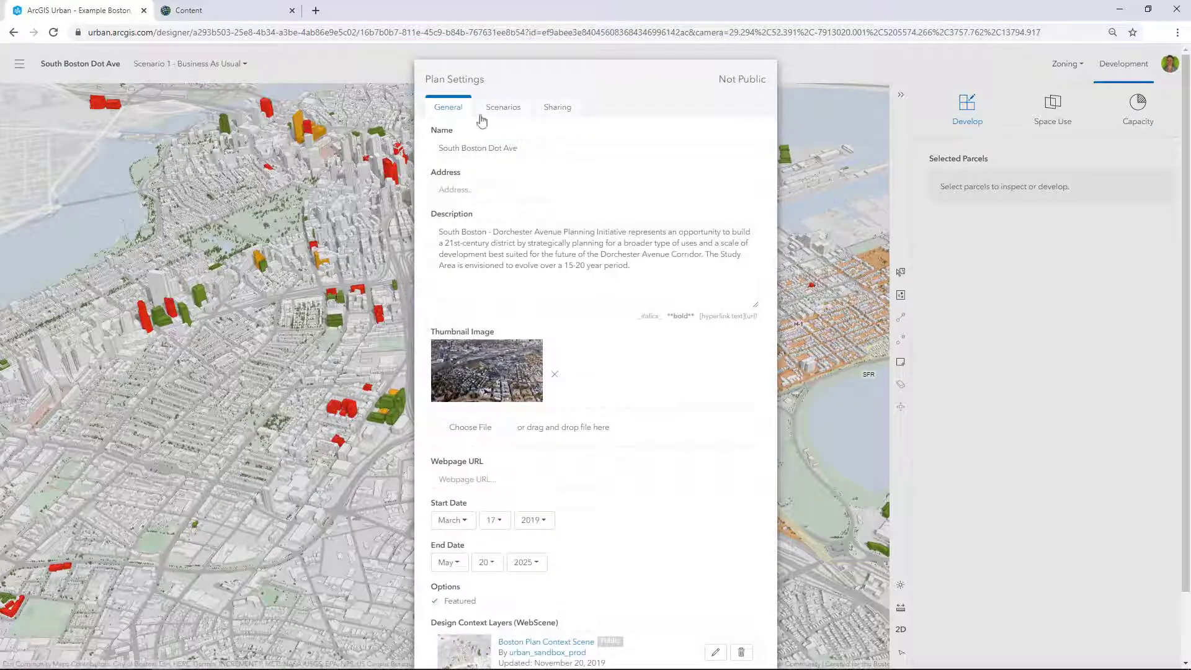
left_click(504, 114)
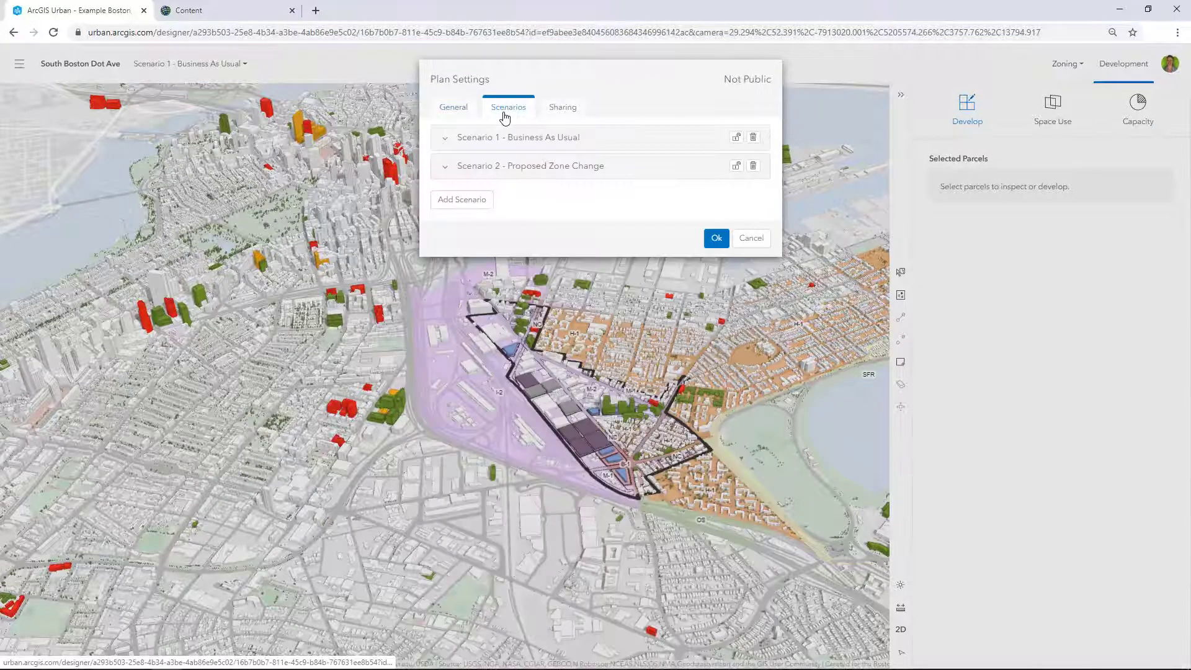
left_click(467, 206)
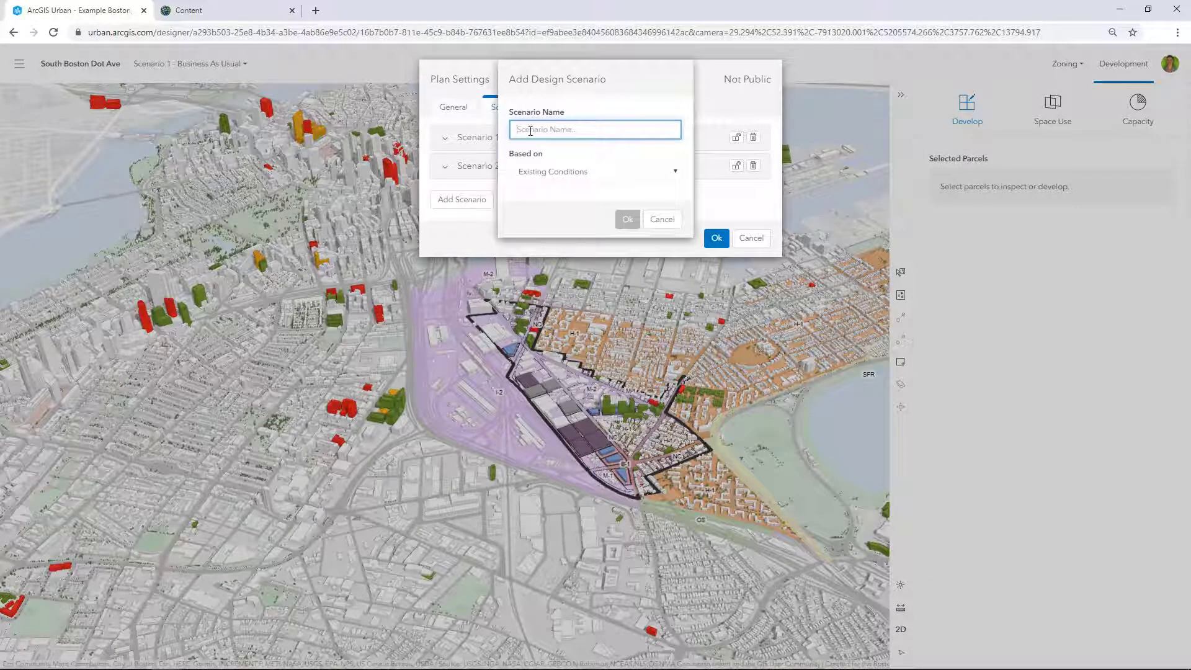
type("Scenario 0 - Existing Conditions")
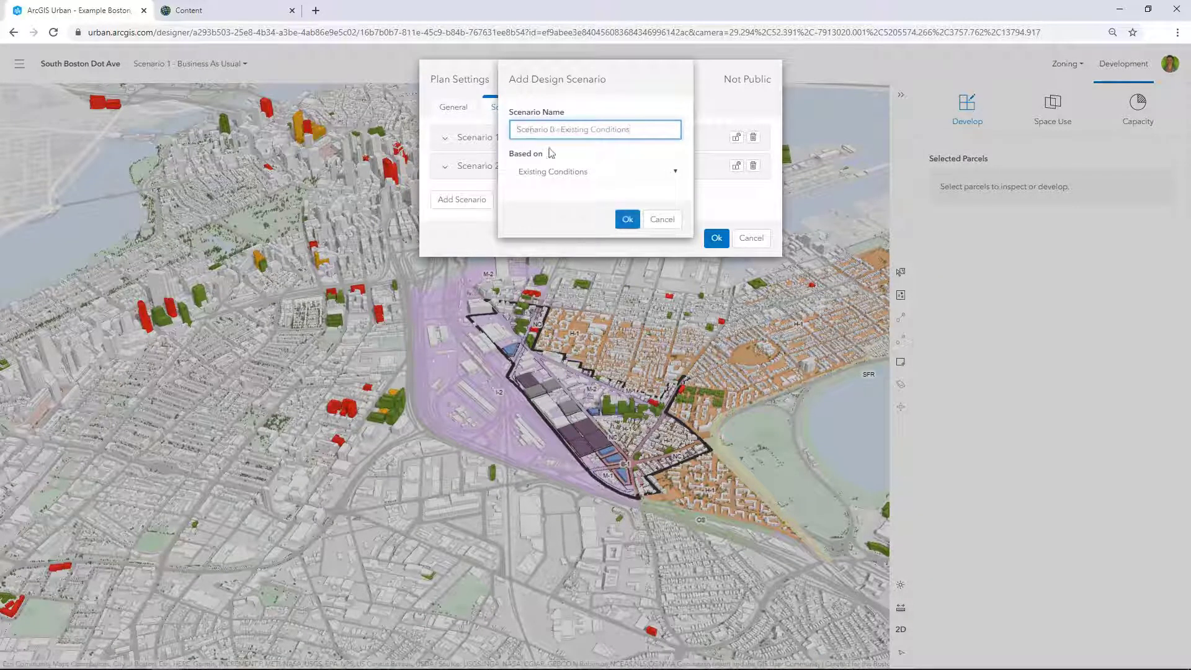
left_click(627, 220)
left_click_drag(612, 199, 610, 143)
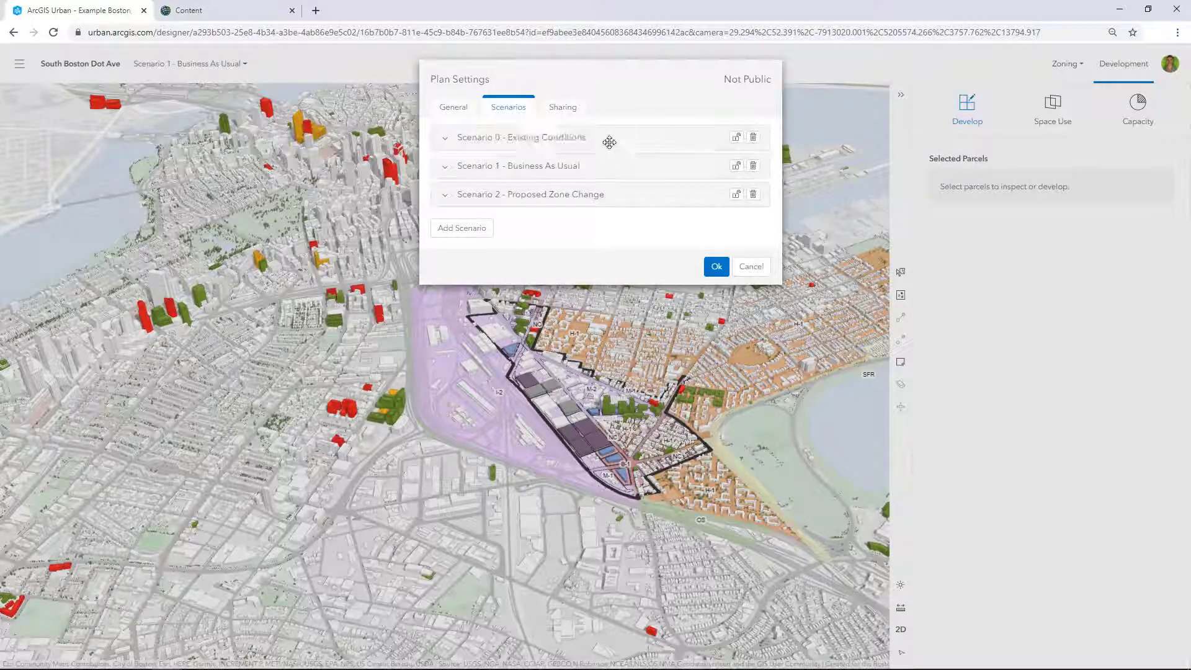
left_click(707, 267)
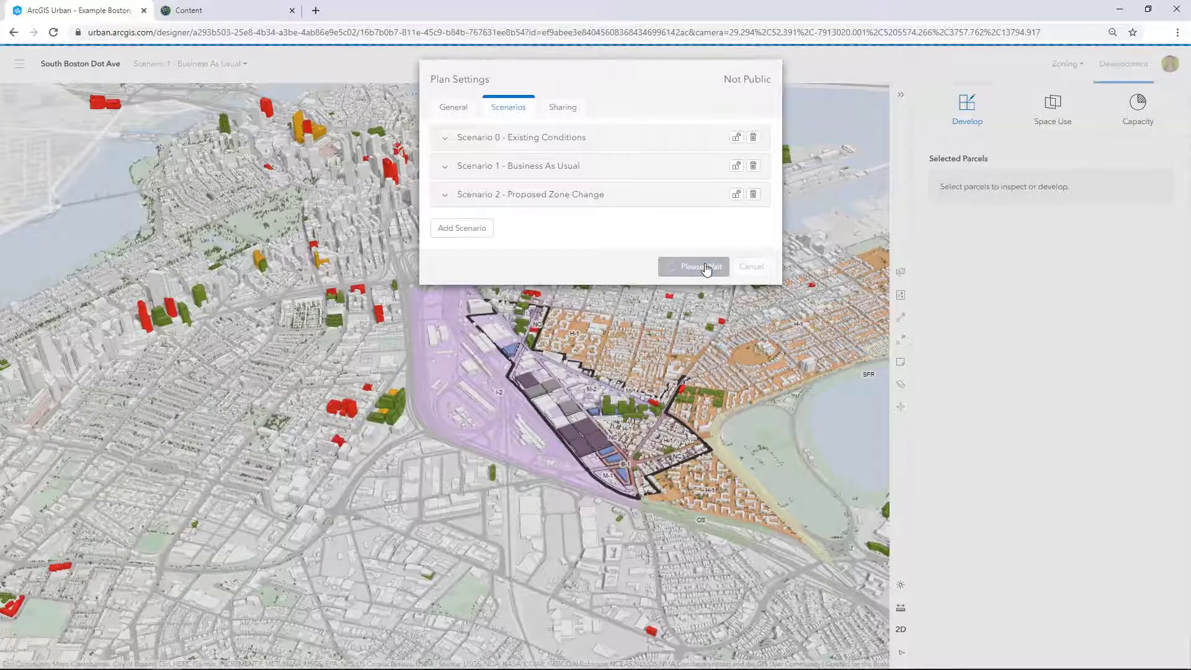
Step: Publish the plan as "Draft (shared with design)" with all three scenarios included
left_click(252, 68)
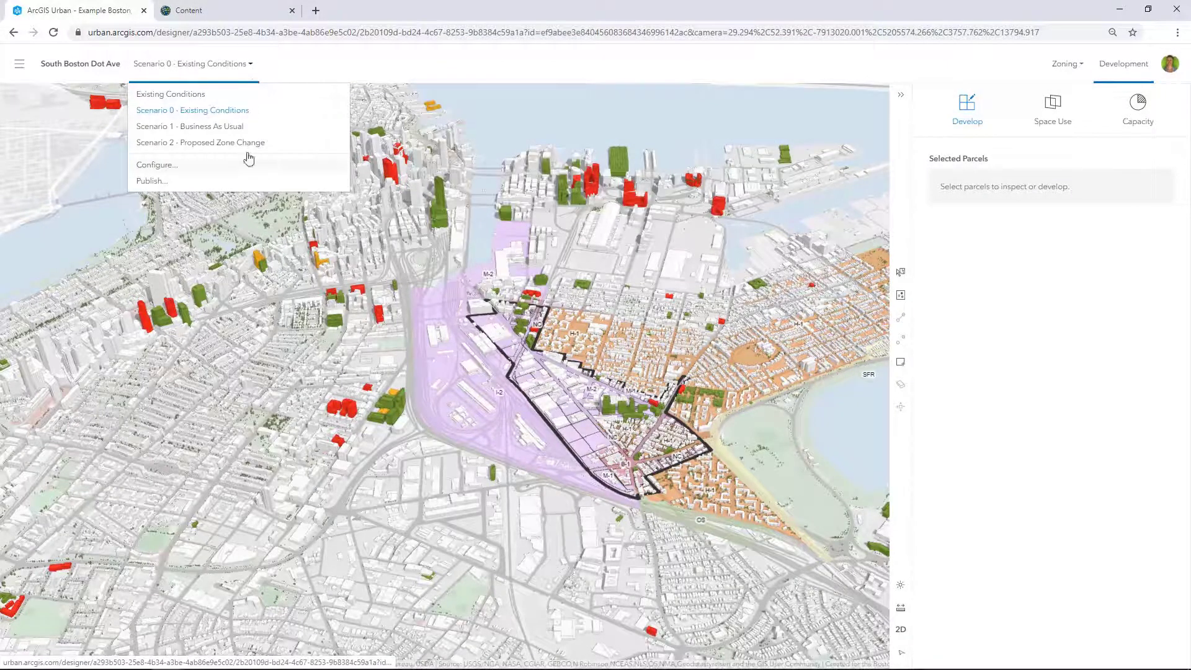
left_click(245, 182)
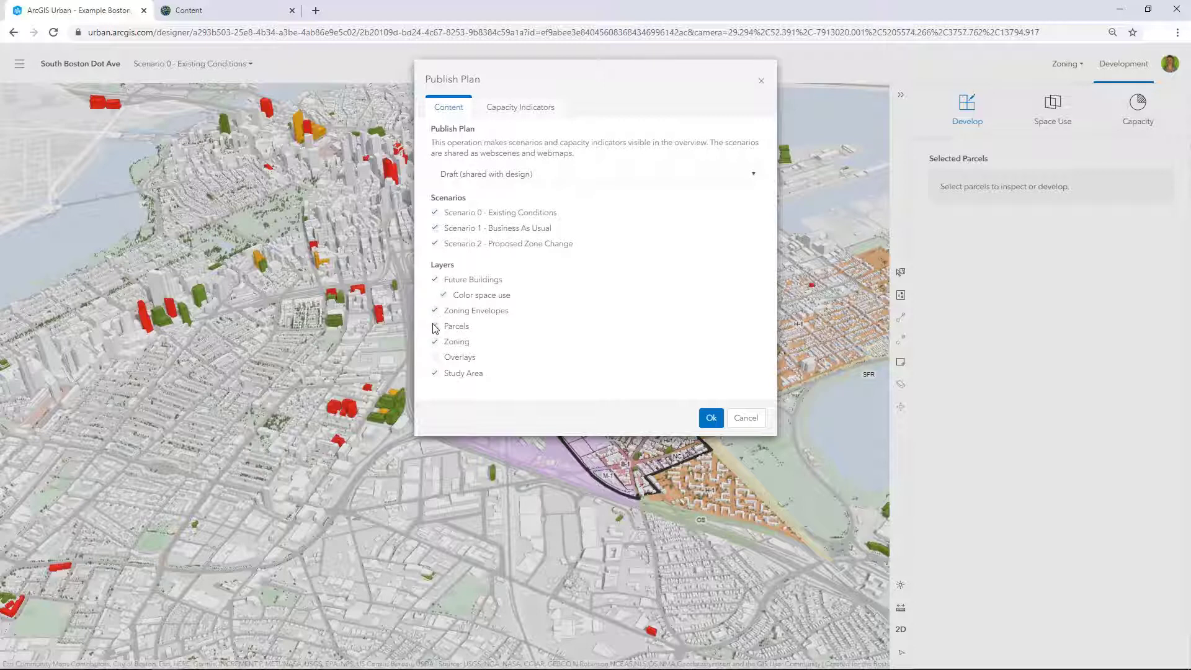
left_click(711, 417)
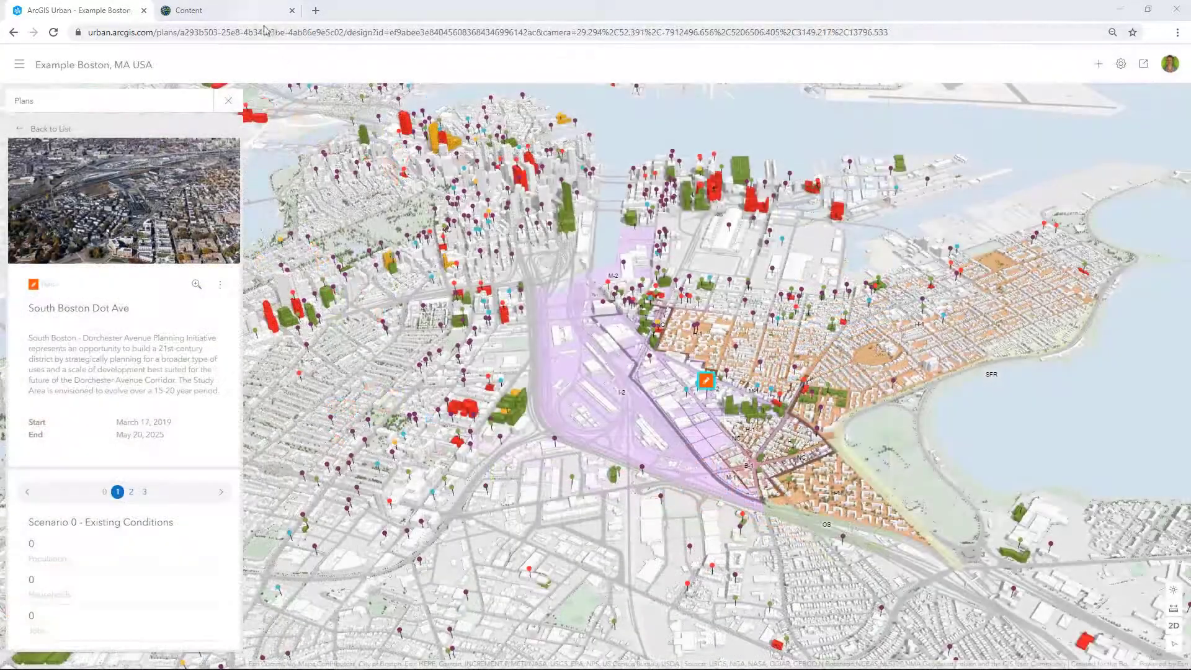
Step: Switch to the ArcGIS Online content page and open the Scenario0ExistingConditions web scene from the SouthBostonDotAve folder in Scene Viewer
left_click(257, 13)
mouse_move(273, 273)
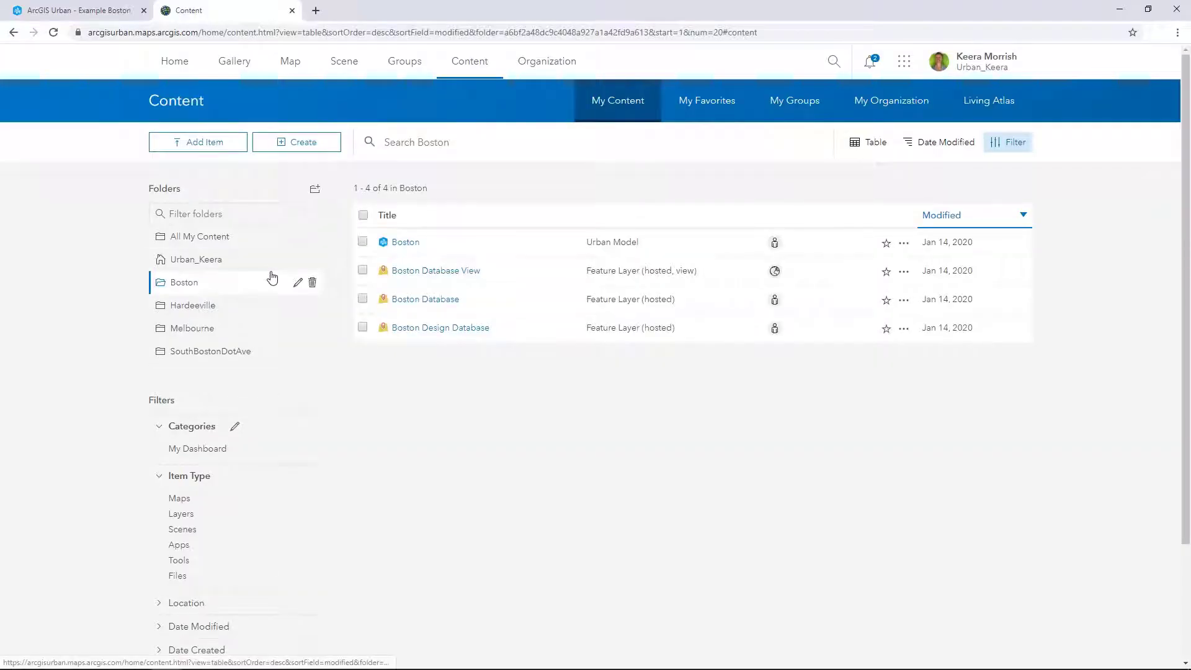
left_click(248, 351)
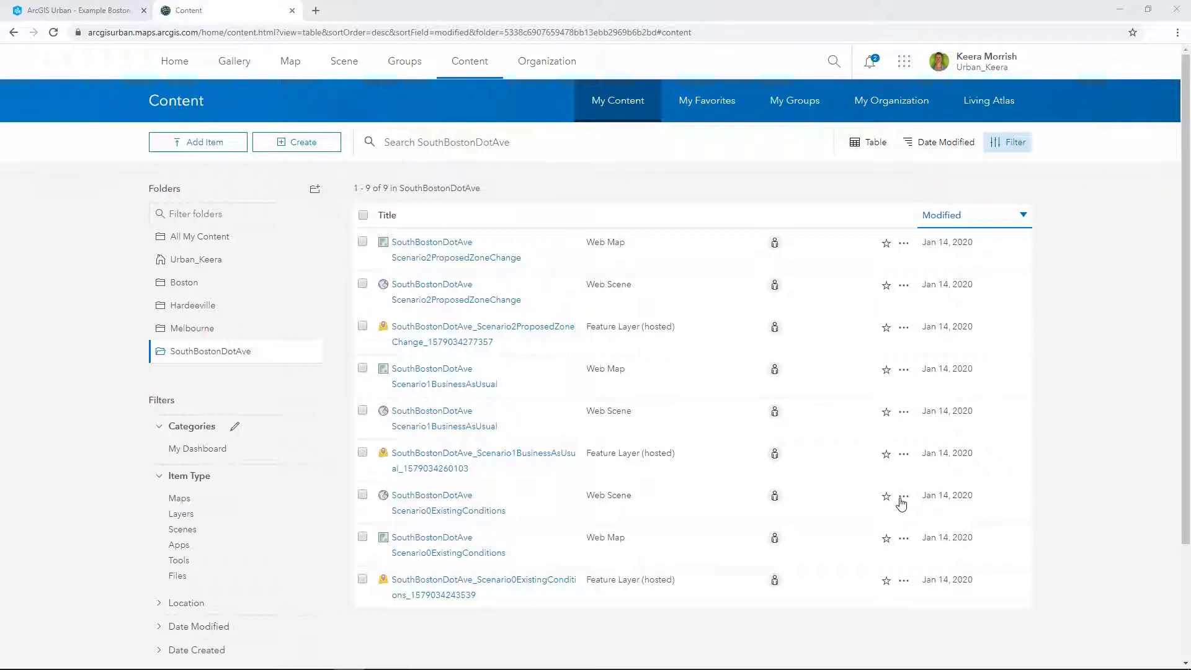
left_click(904, 498)
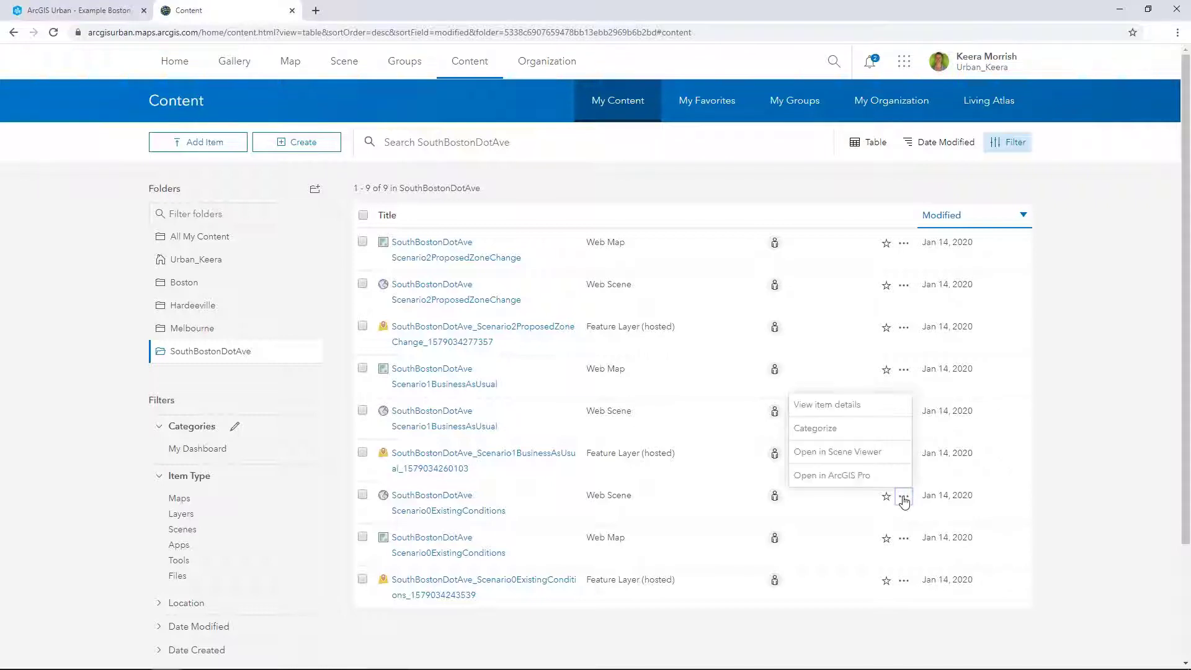
left_click(872, 459)
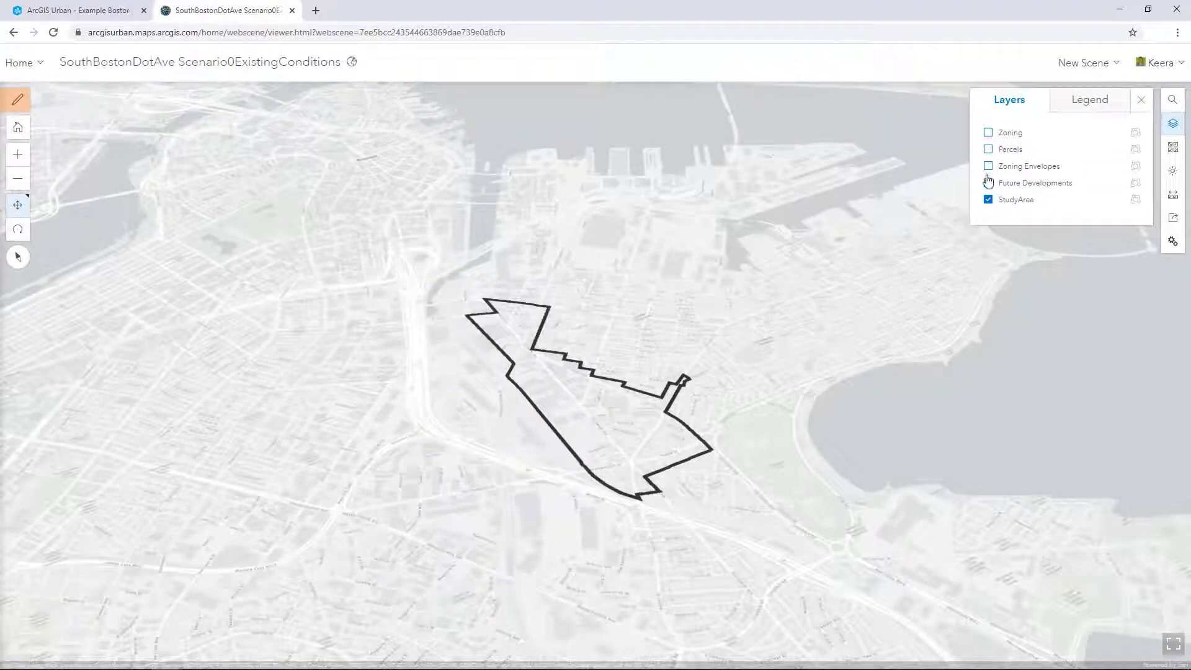
Step: Hide the Future Developments layer so only StudyArea is shown, and change the basemap to Urban - Dark - Boston Basemap
left_click(988, 183)
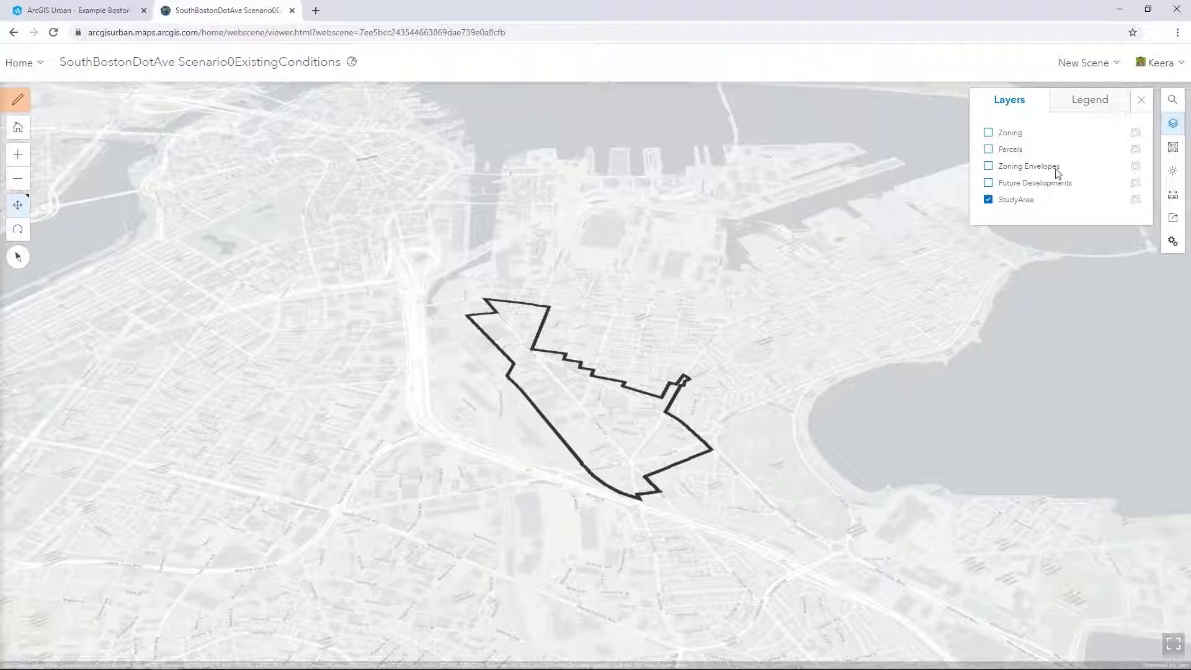
left_click(1171, 150)
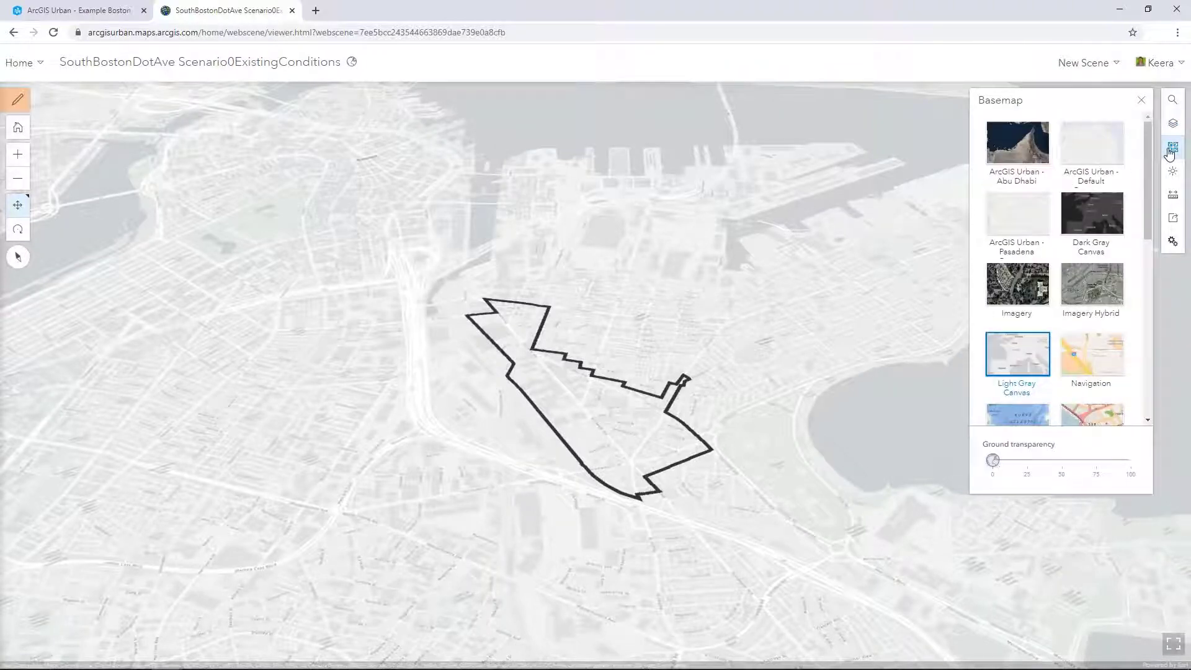
scroll(1105, 286, "down", 5)
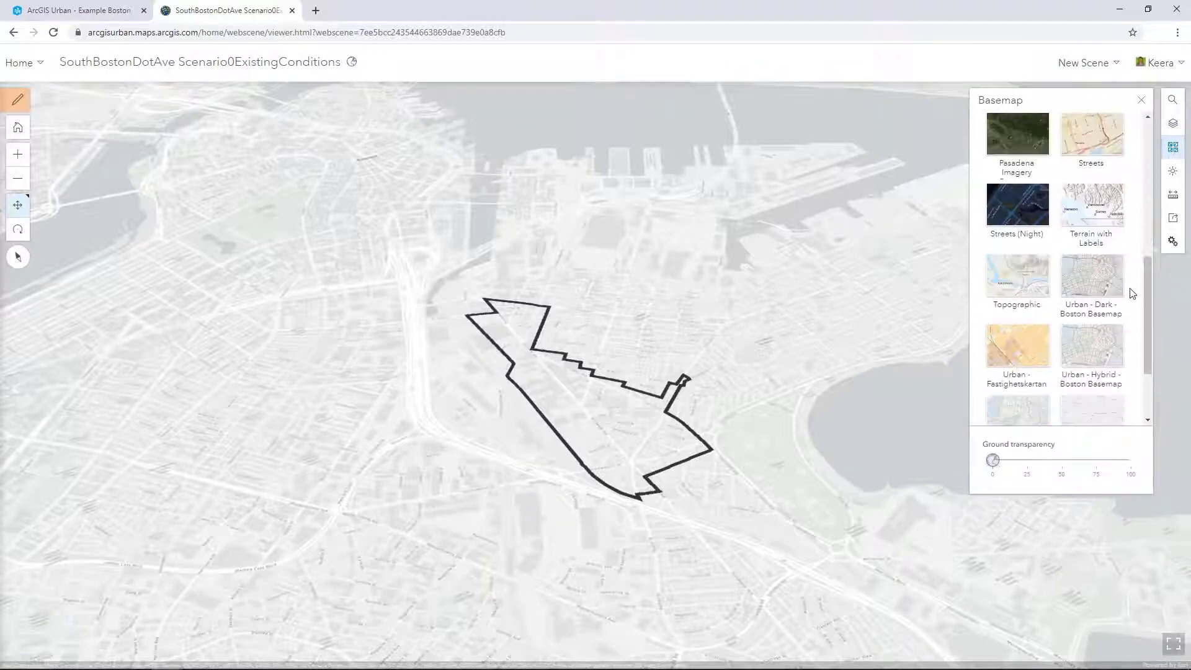
left_click(1108, 286)
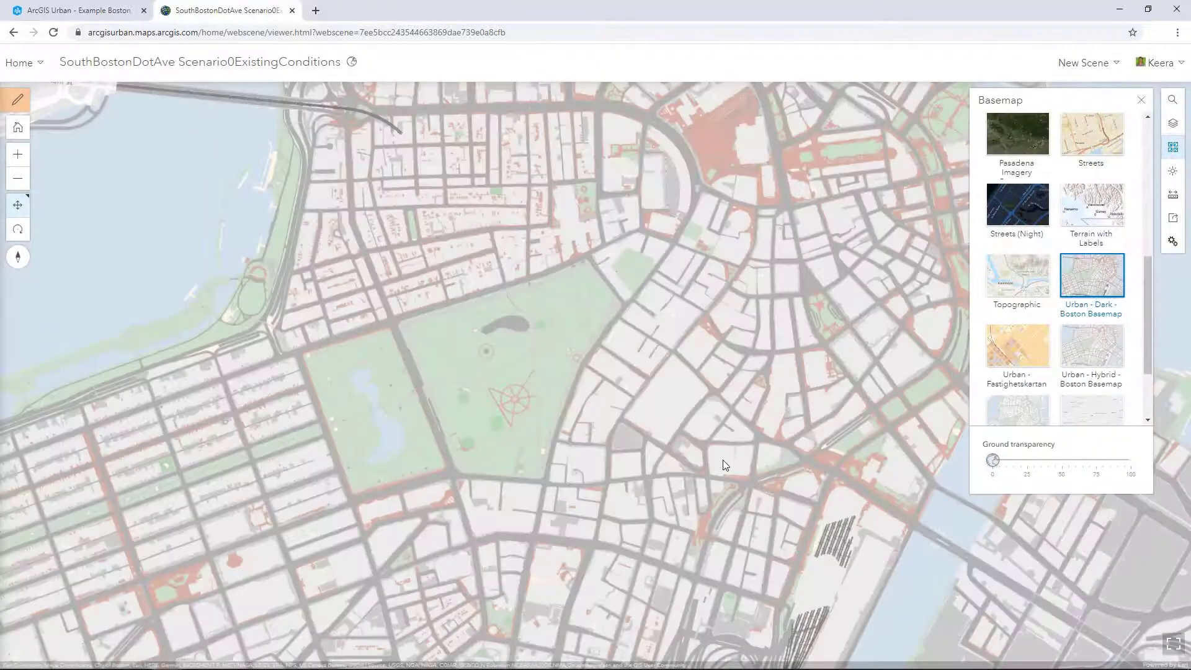
left_click_drag(723, 468, 670, 149)
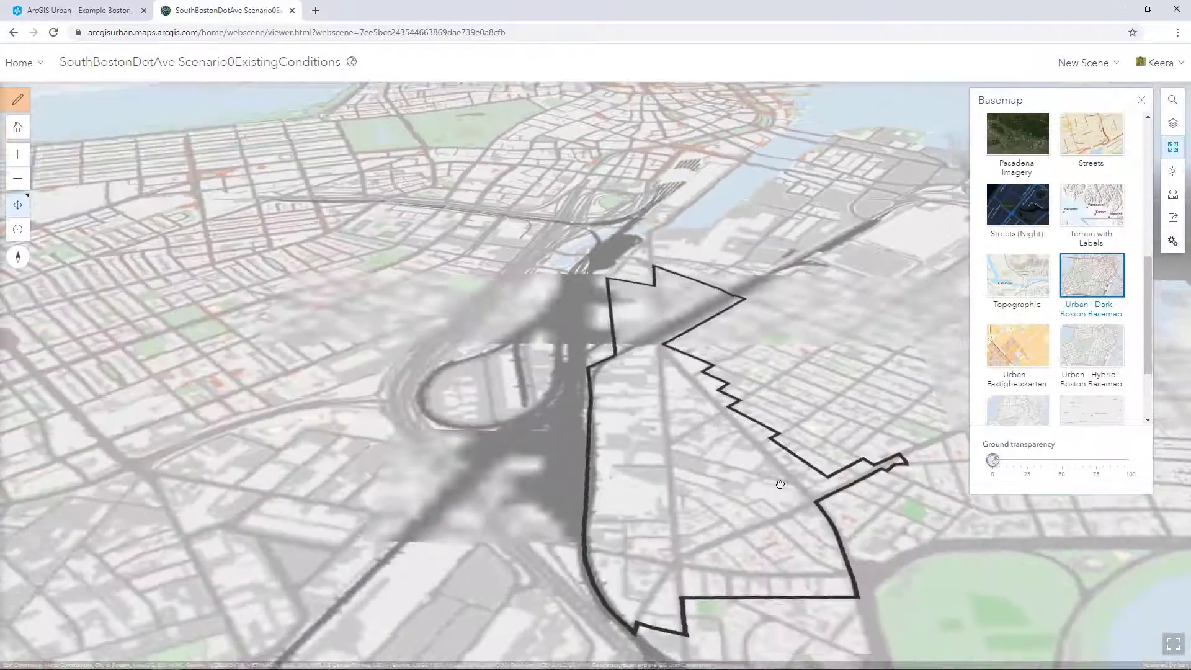
left_click_drag(780, 481, 732, 372)
left_click(1142, 100)
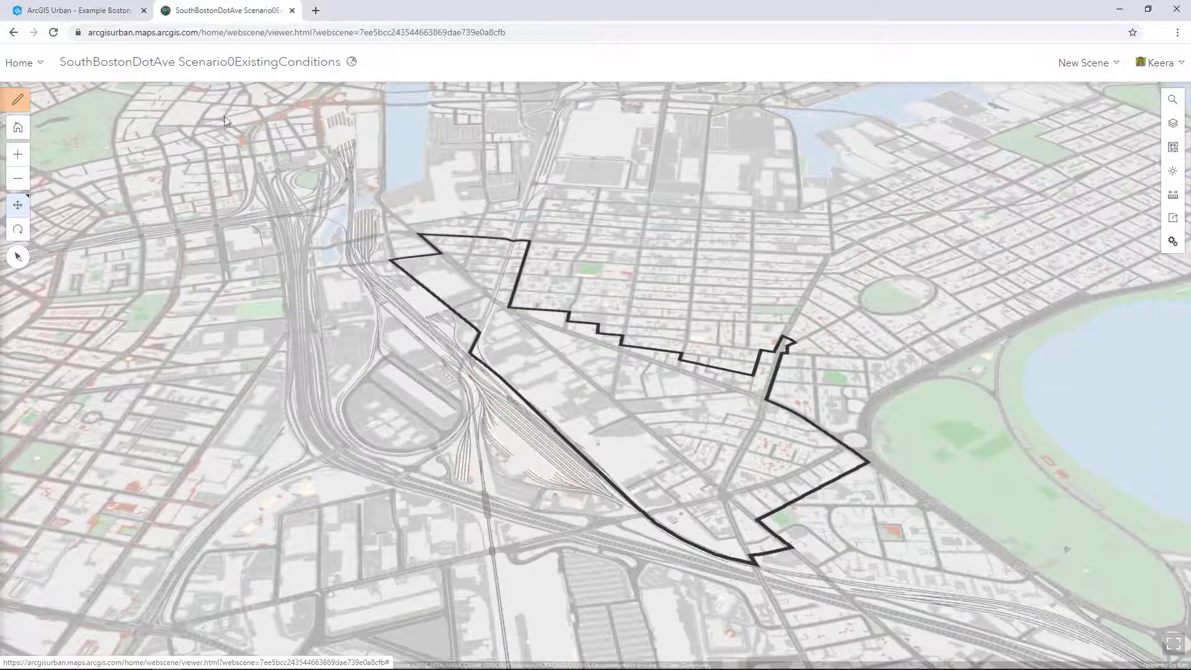
Step: Restyle the StudyArea layer's 2D polygon with an orange outline, colour #FF5500
left_click(18, 101)
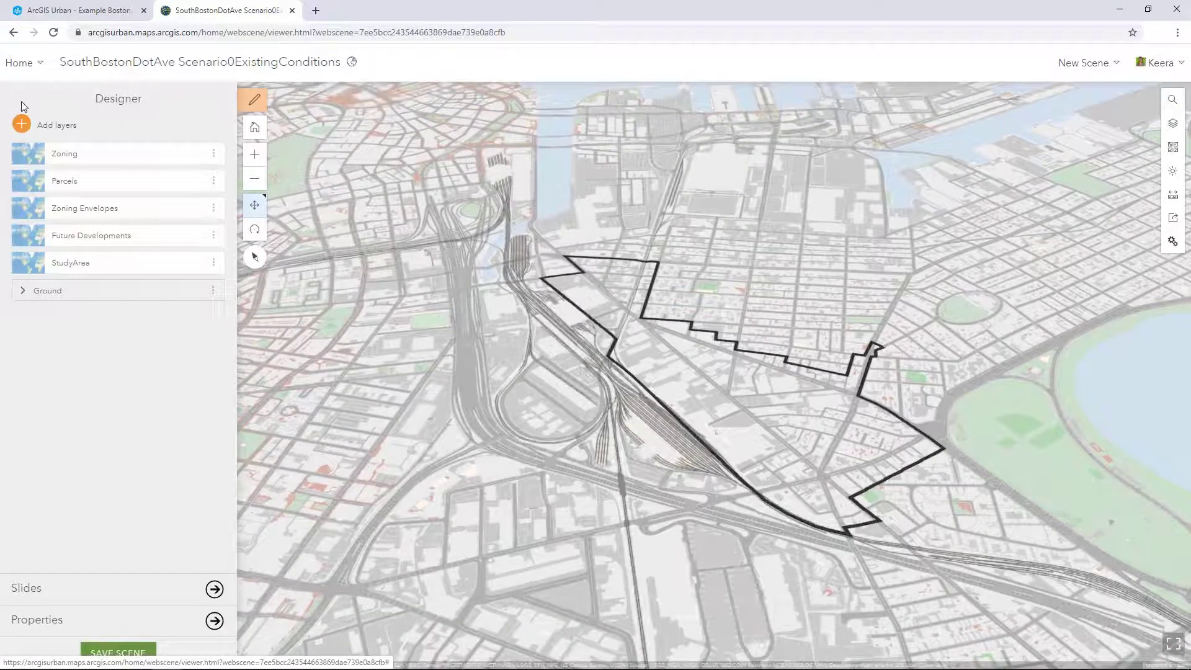
left_click(217, 264)
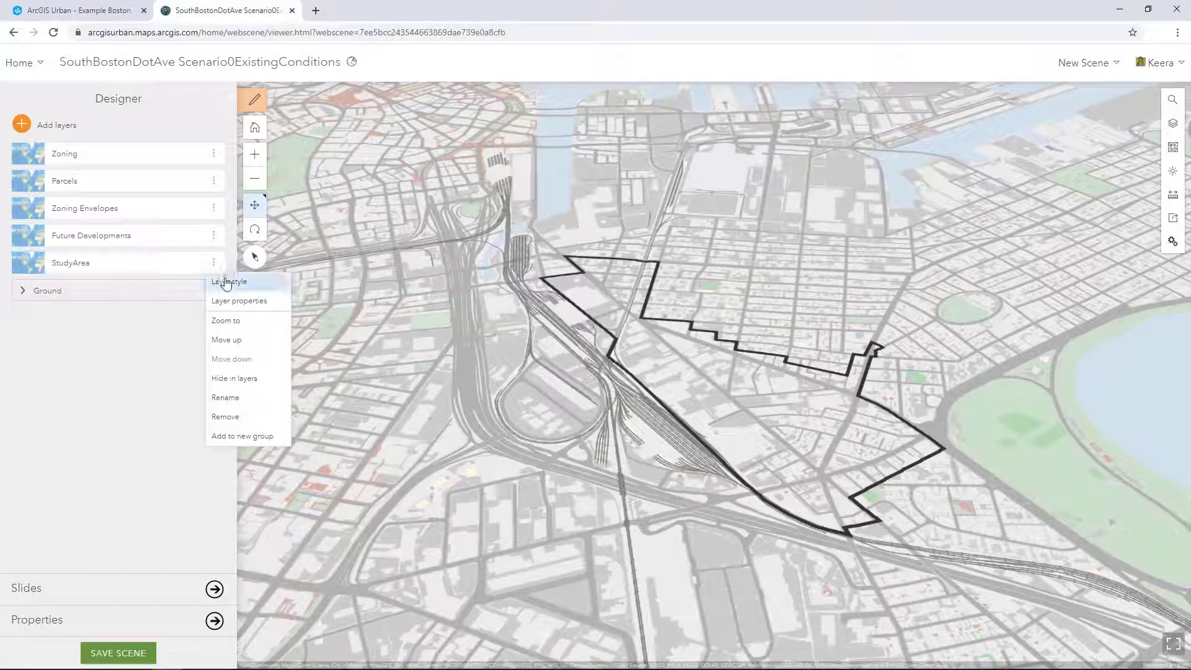
left_click(227, 283)
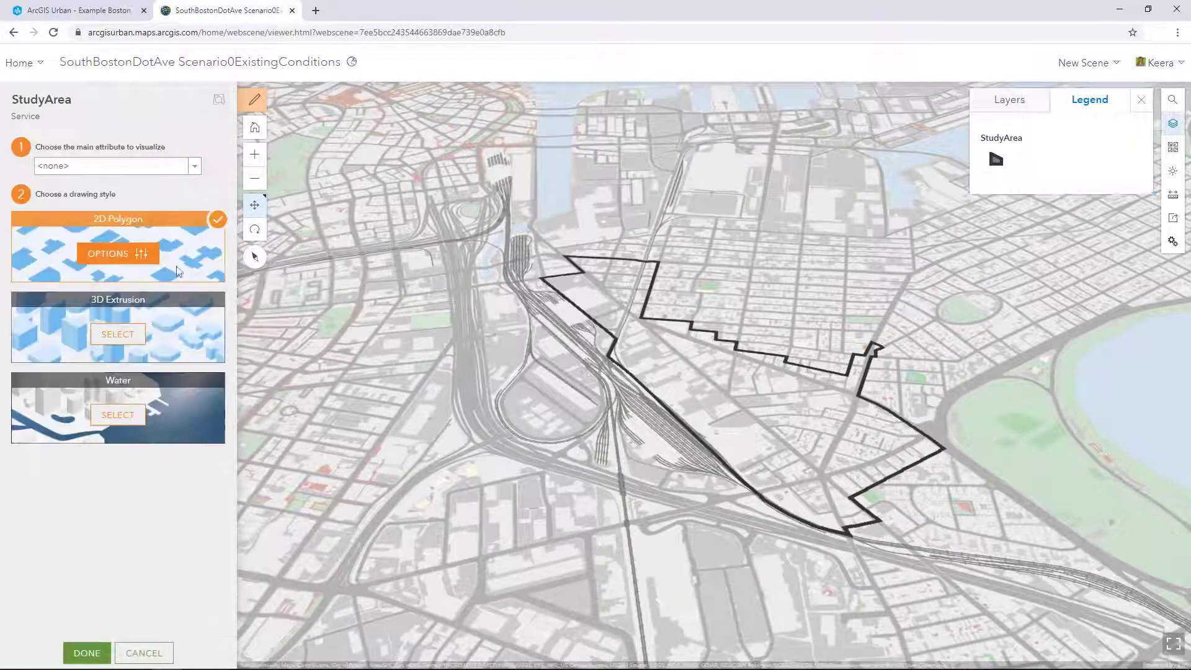
left_click(142, 255)
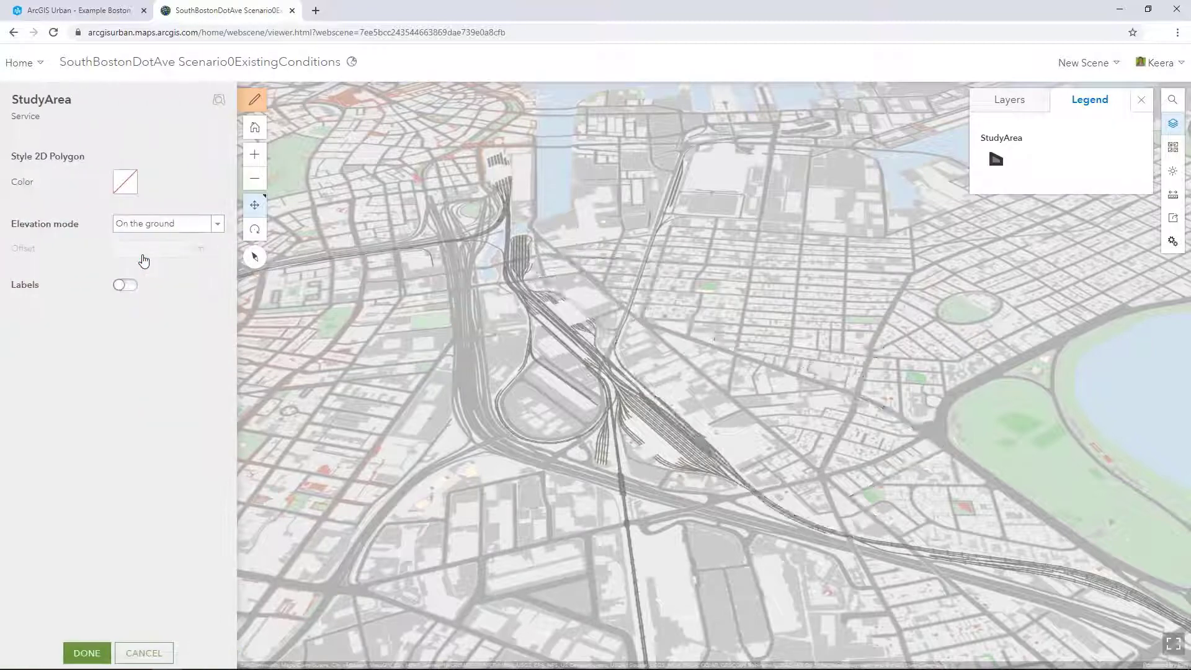
left_click(126, 183)
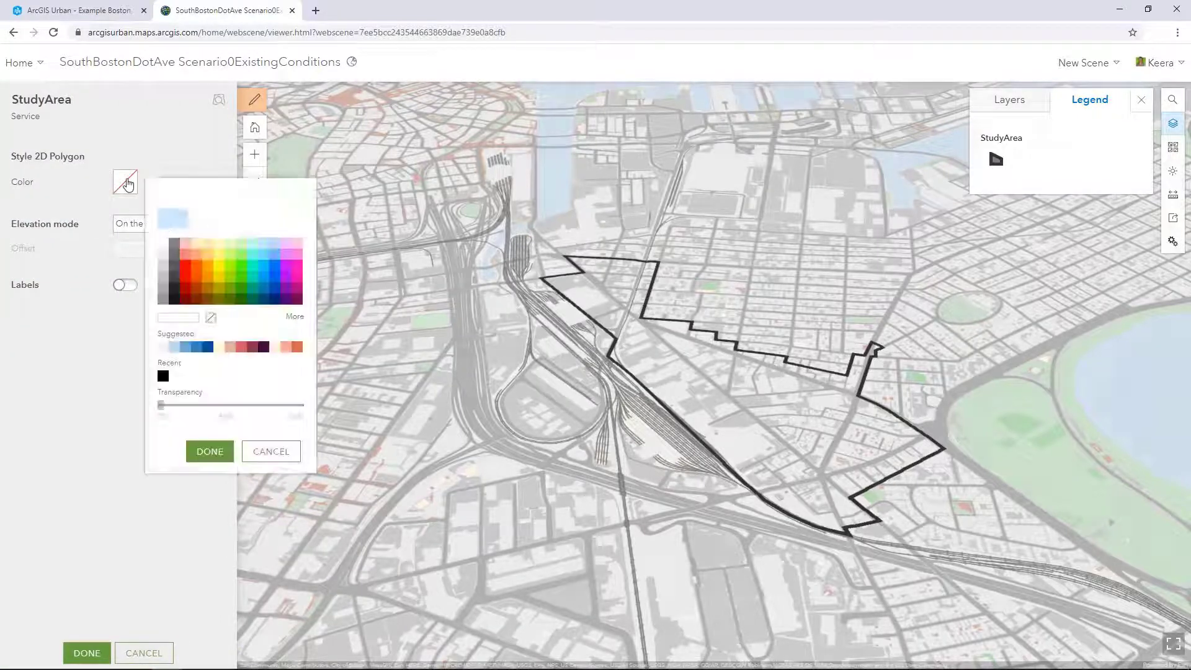
left_click(207, 224)
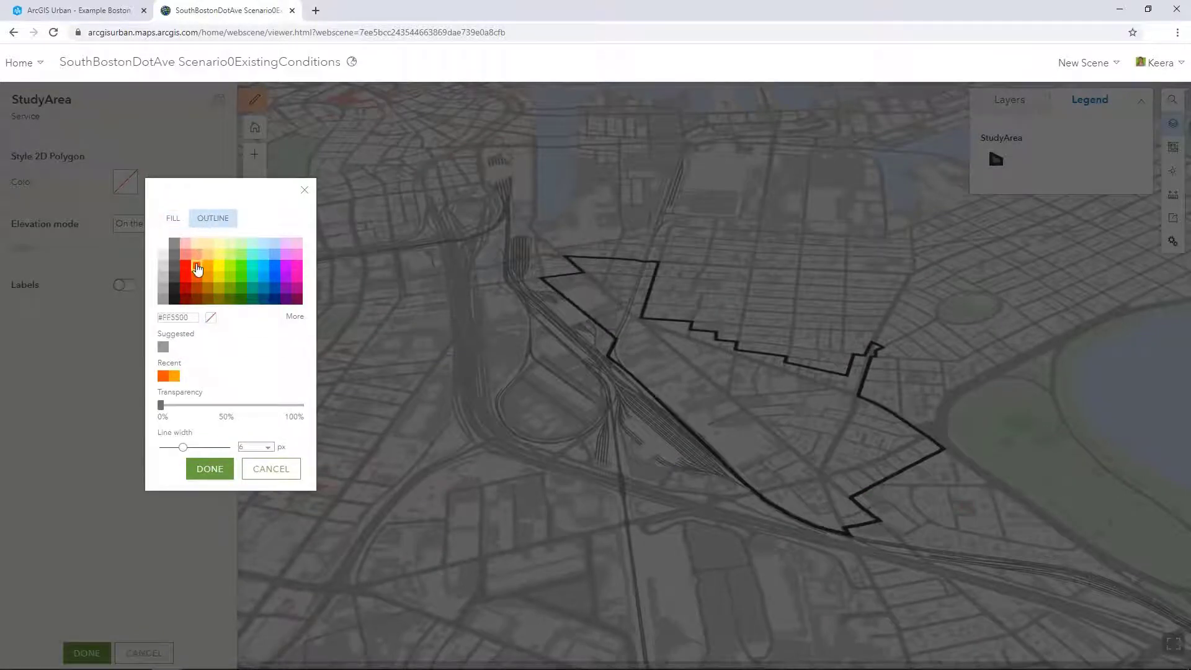
left_click(205, 469)
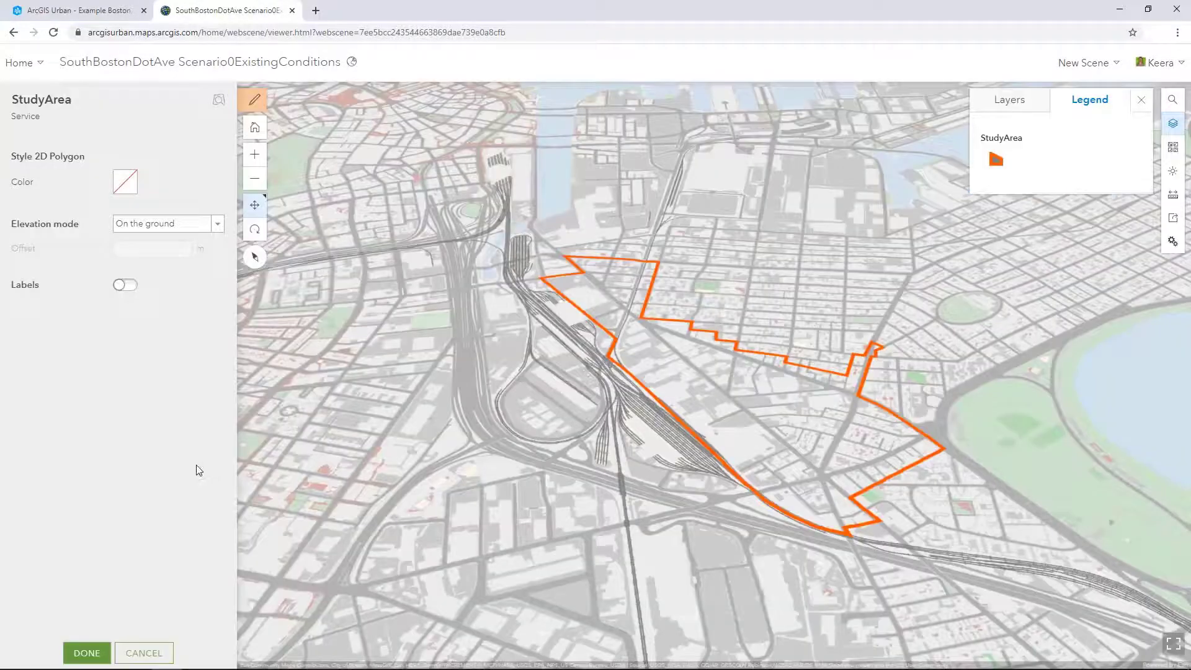
left_click(87, 656)
left_click(97, 656)
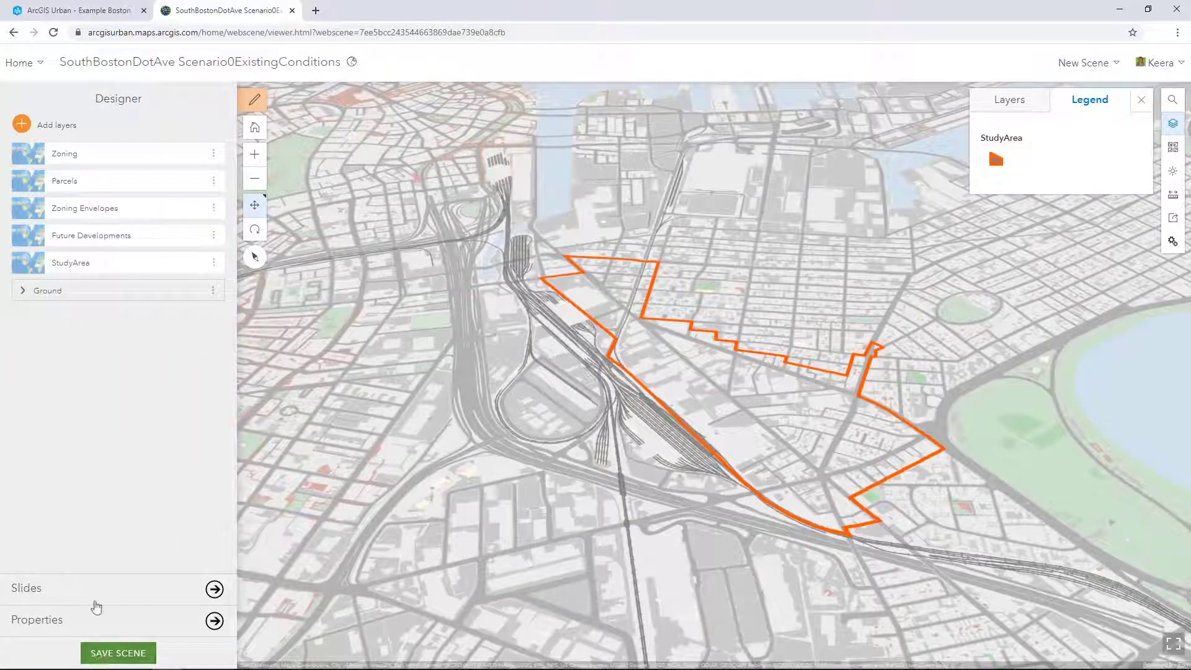
Step: Search ArcGIS Online for "Boston Existing Buildings" and add the Boston__SM__Existing_Buildings layer to the scene
left_click(70, 125)
left_click(149, 98)
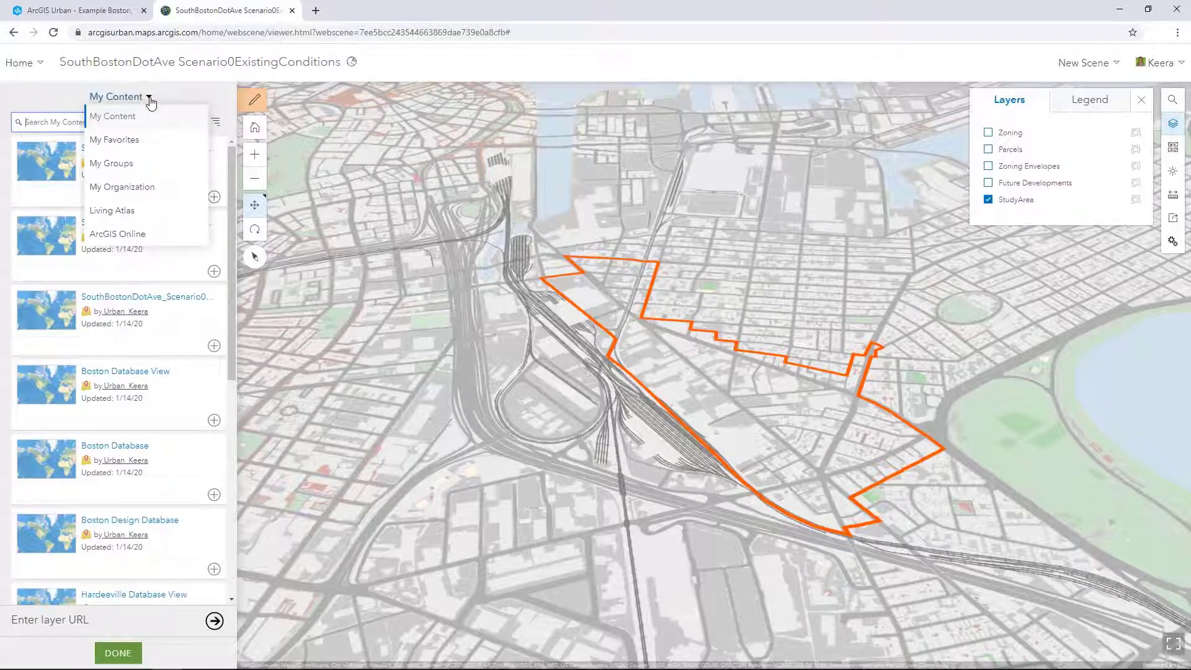
left_click(116, 235)
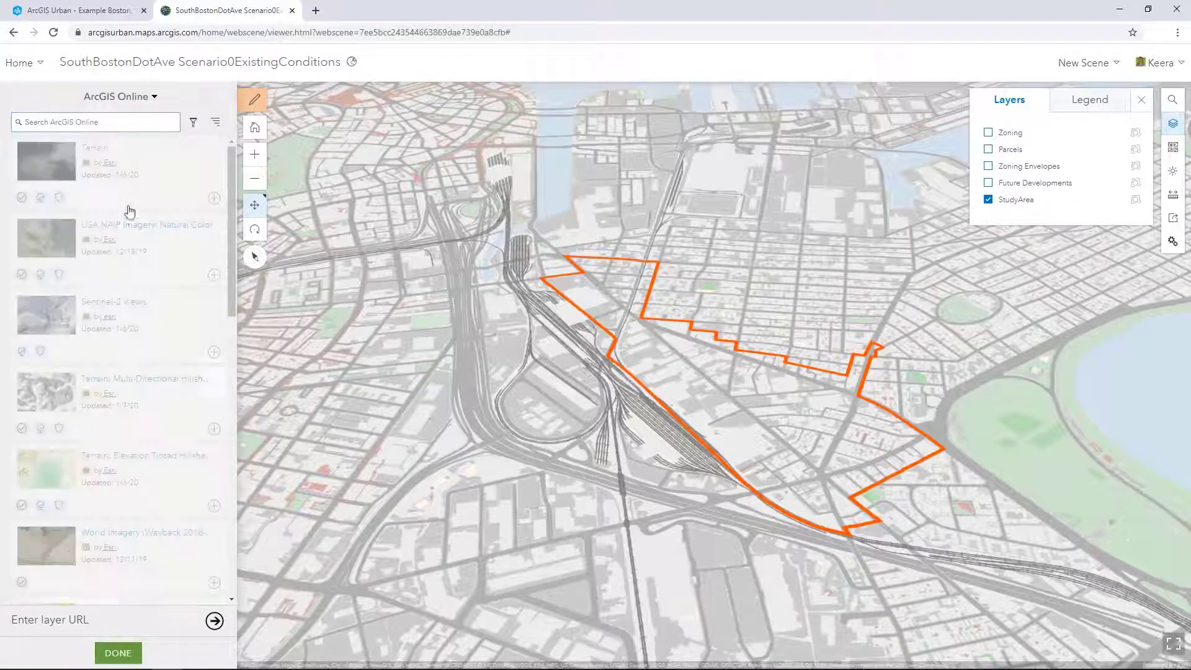
left_click(95, 122)
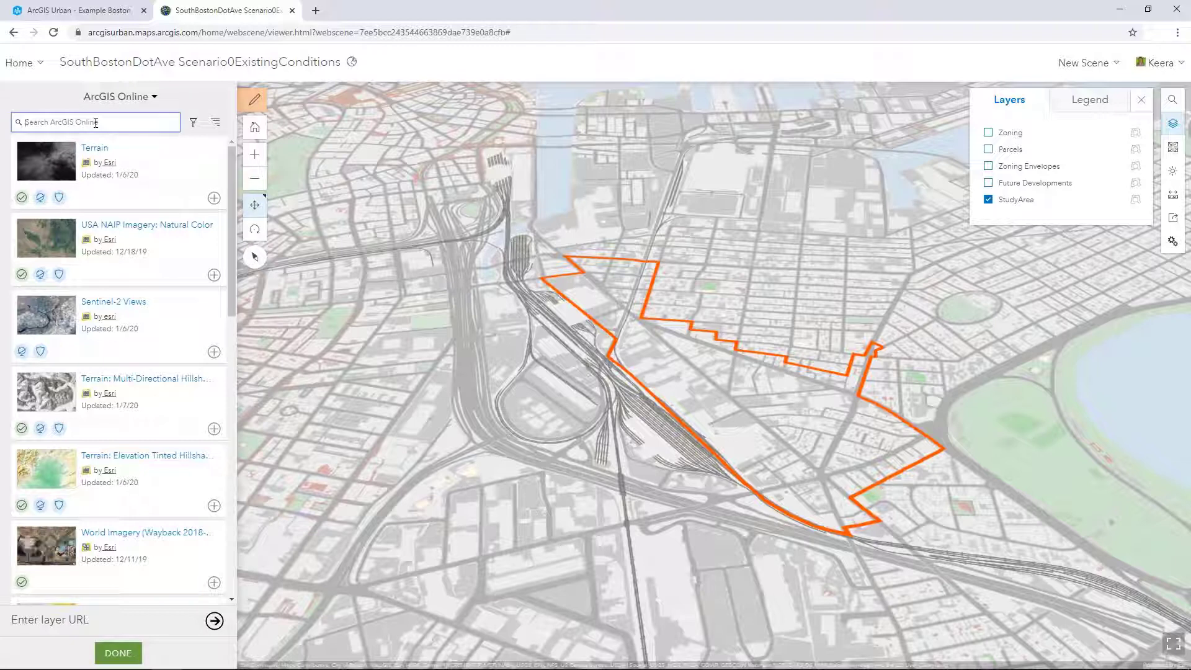
type("Boston")
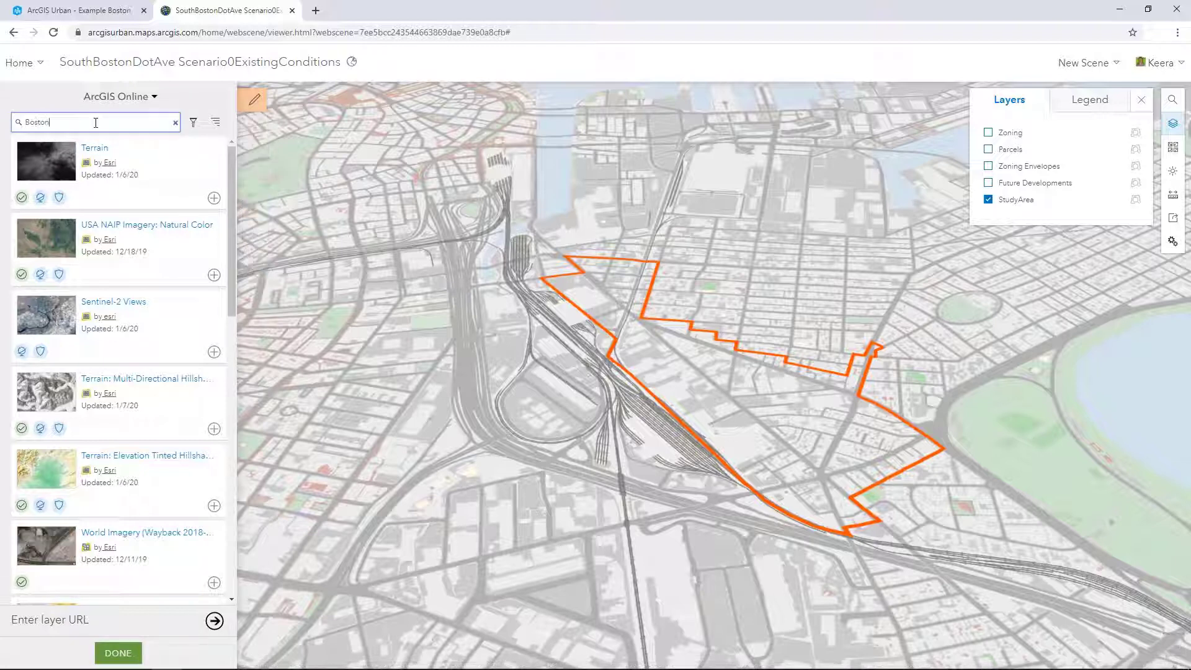
type(" Existing Buildings")
left_click(214, 198)
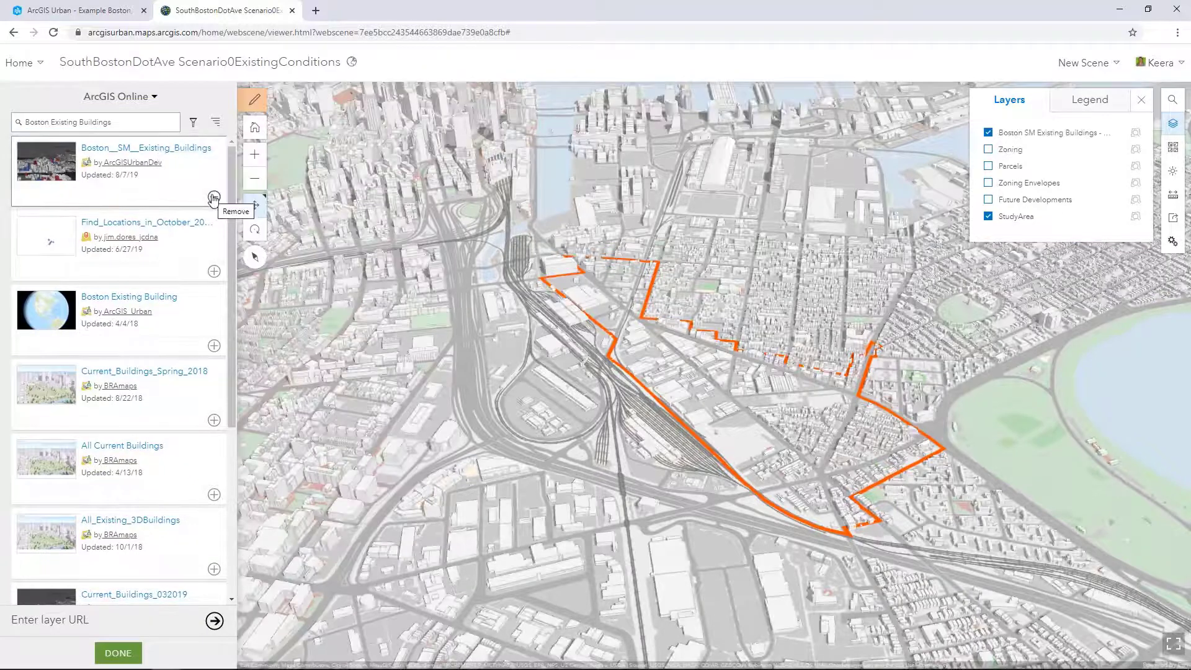
left_click(118, 653)
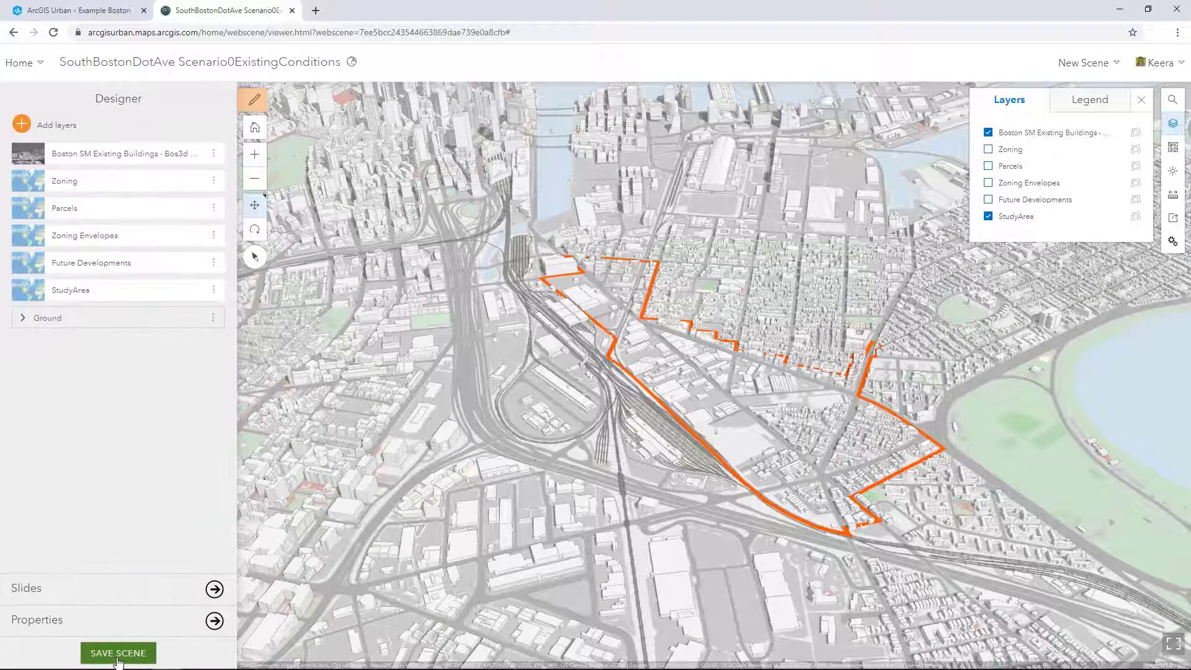
Step: Save the scene as a new scene titled "Dot Ave Planning Context" with the ArcGISUrban tag, and close the designer
left_click(118, 653)
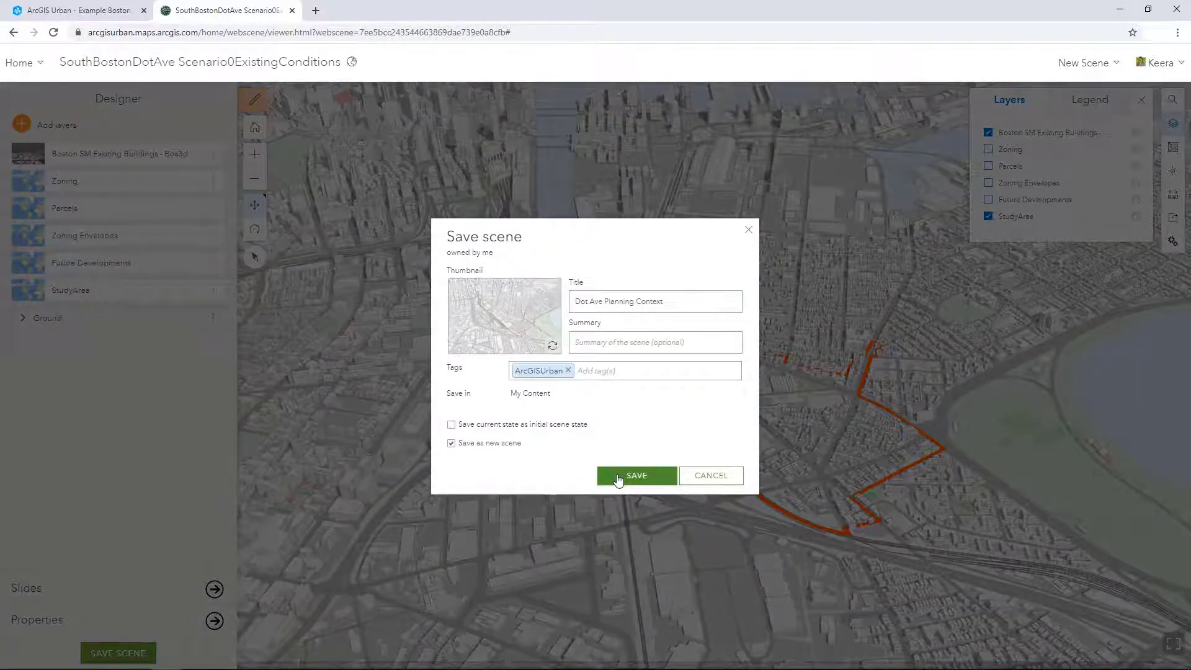
left_click(636, 476)
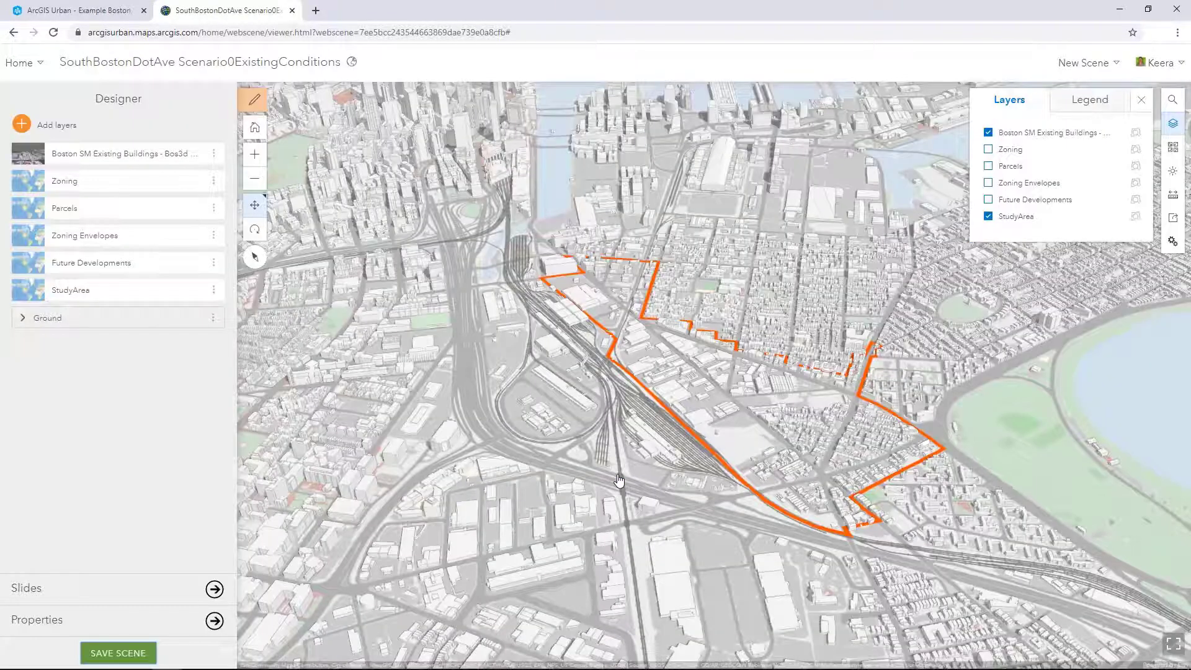
left_click(253, 97)
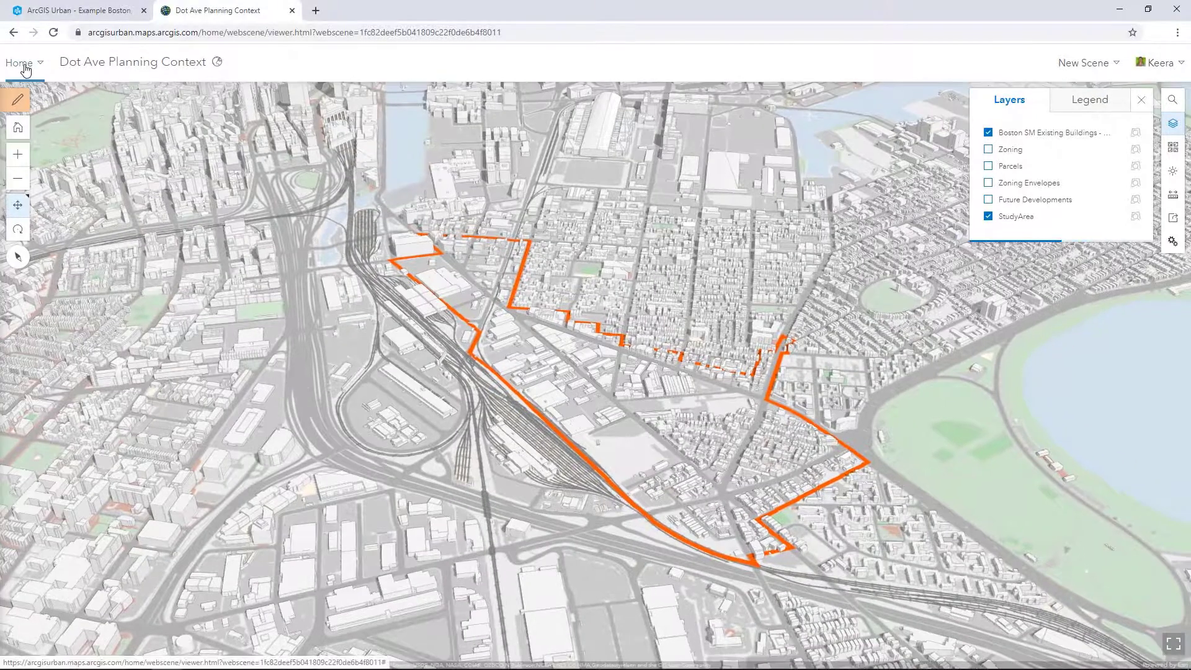
Step: Return to the content page and open the SouthBostonDotAve Scenario0ExistingConditions web map in Map Viewer
left_click(22, 64)
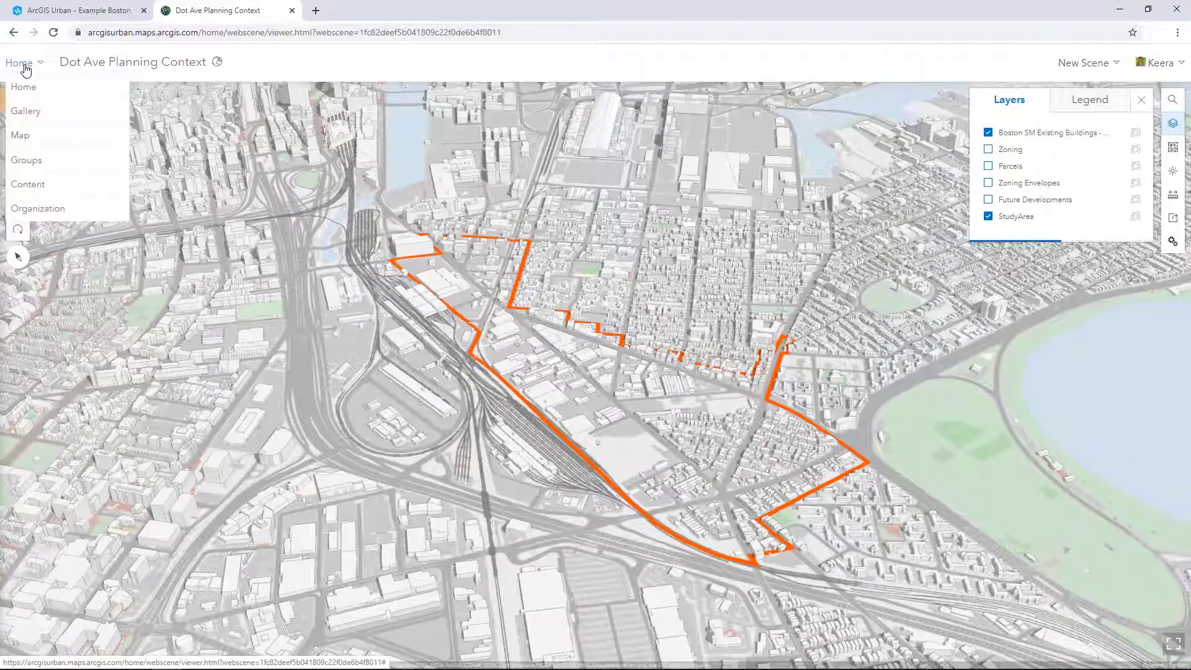
left_click(31, 186)
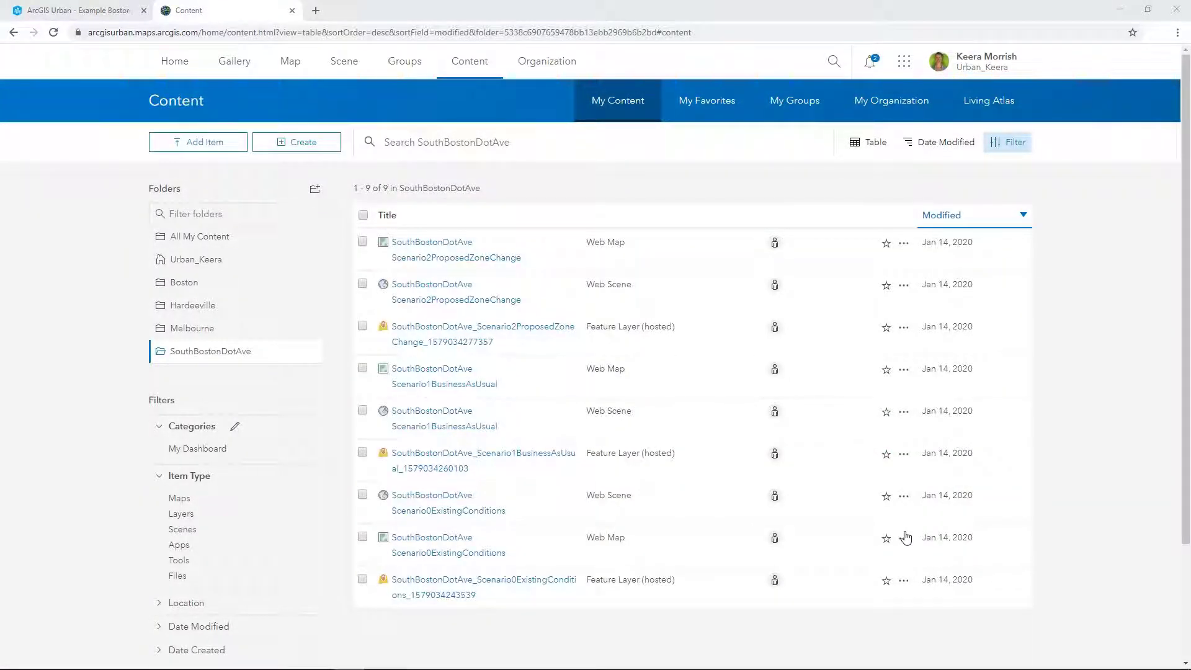
left_click(905, 539)
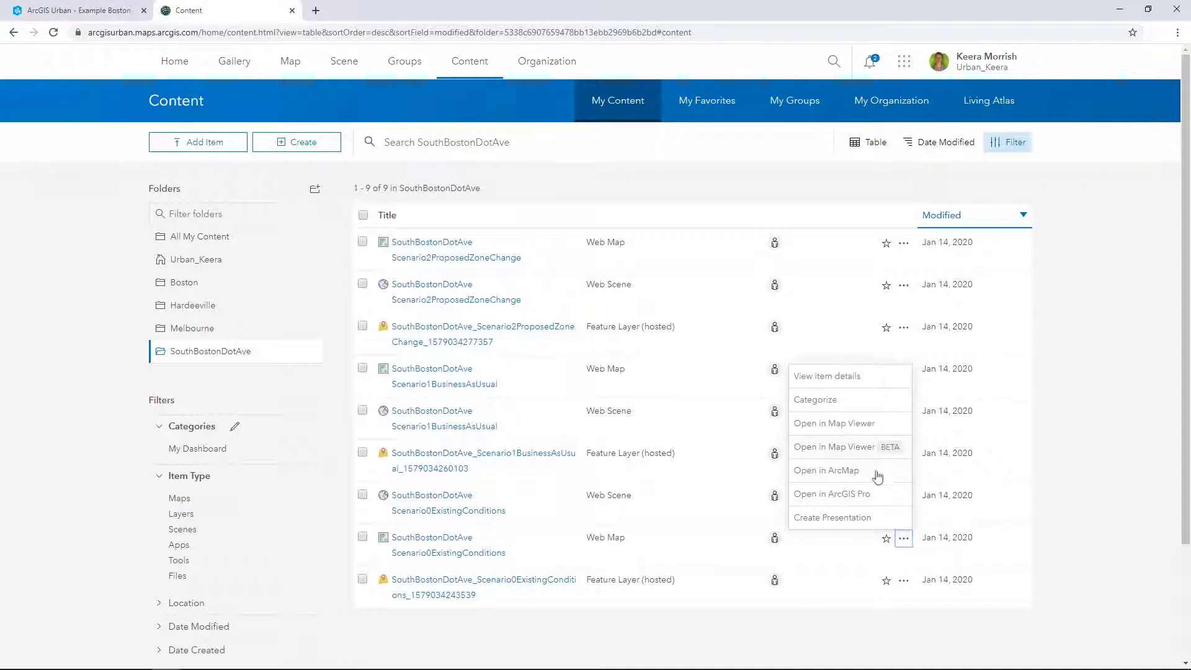
left_click(853, 424)
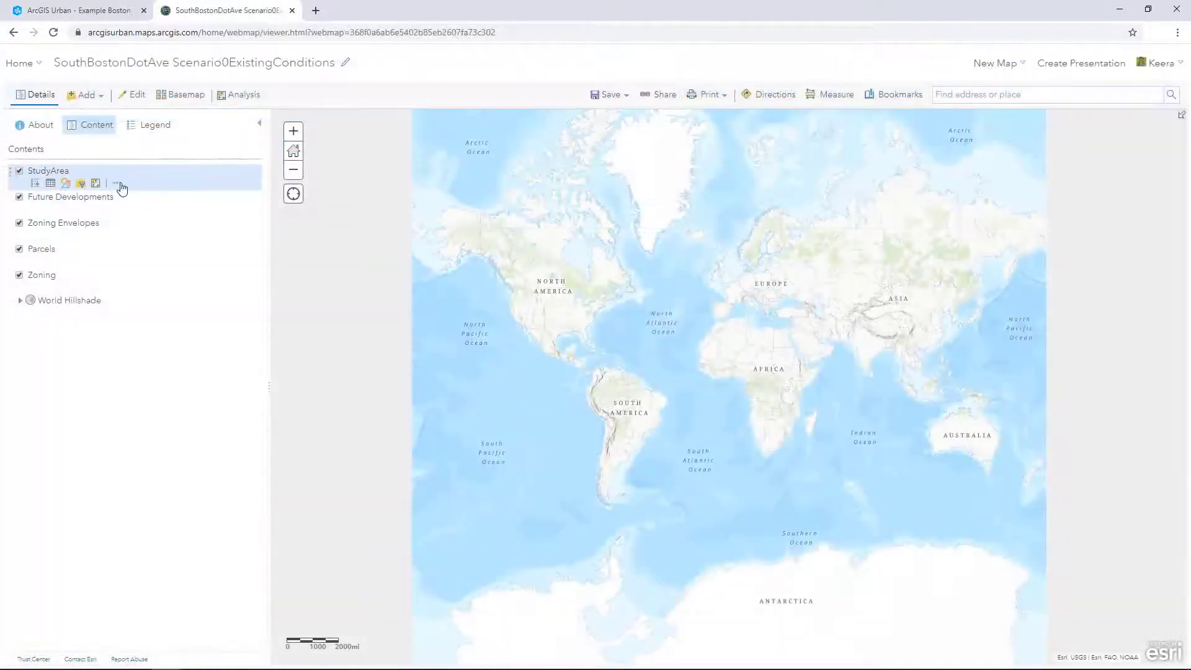
Step: Zoom to the StudyArea layer and hide the Future Developments, Zoning Envelopes and Parcels layers
left_click(117, 183)
left_click(150, 197)
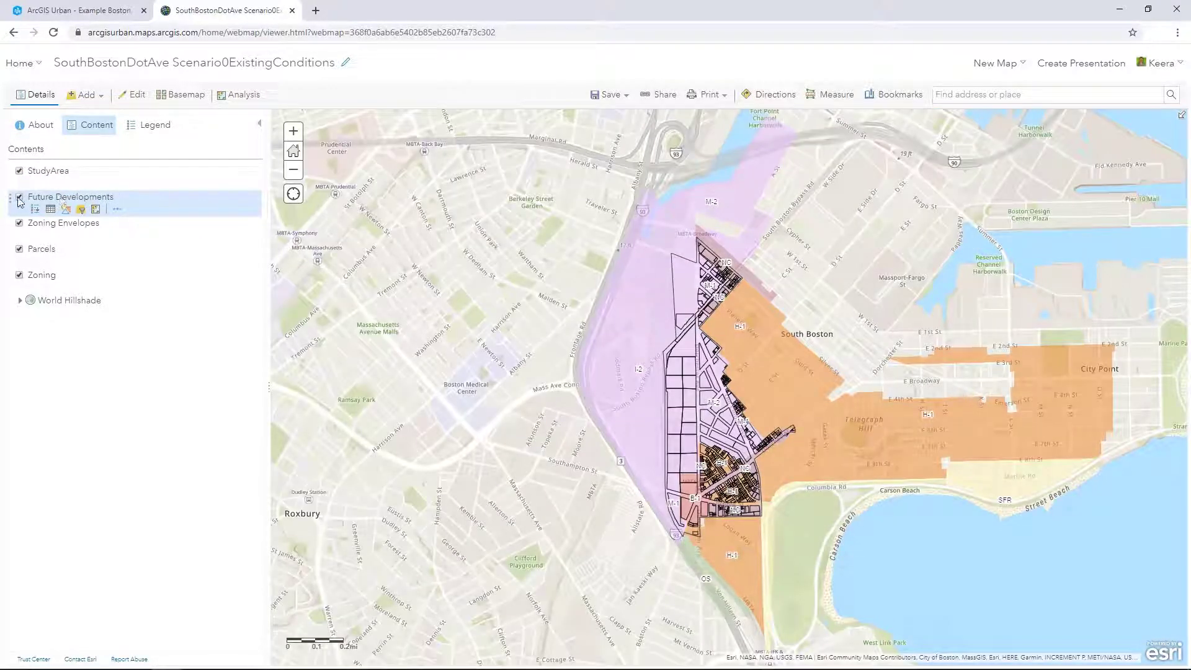
left_click(20, 249)
scroll(653, 386, "up", 1)
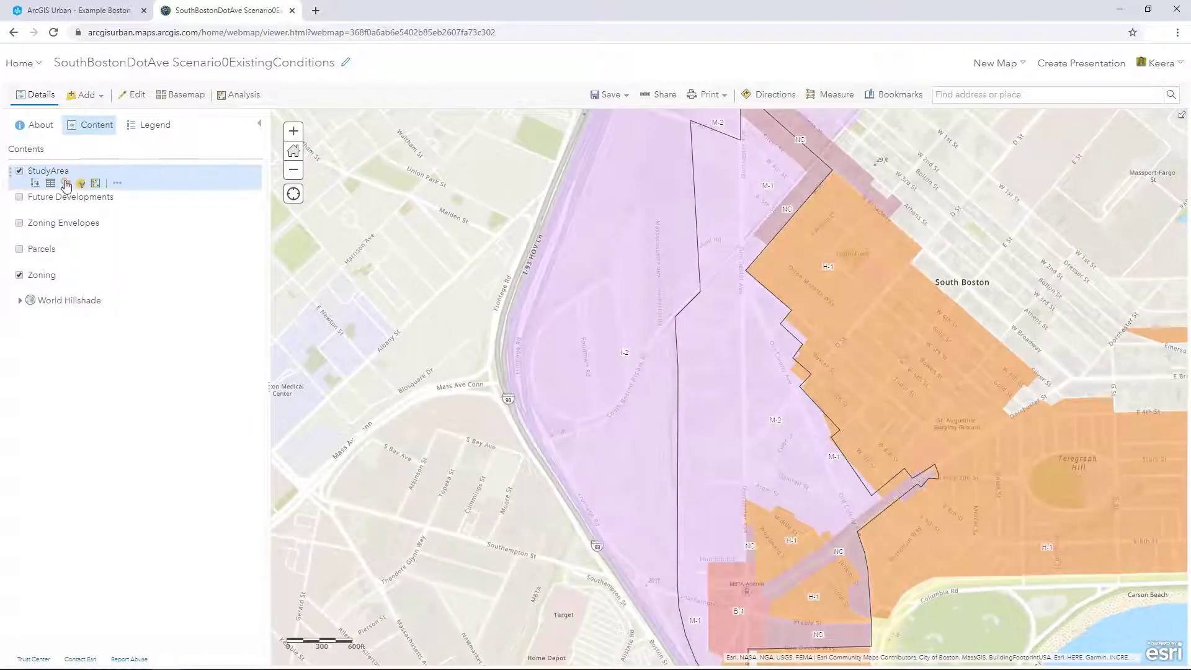
Step: Restyle the StudyArea layer's symbol with an orange #FF5500 outline, 4 px wide
left_click(66, 184)
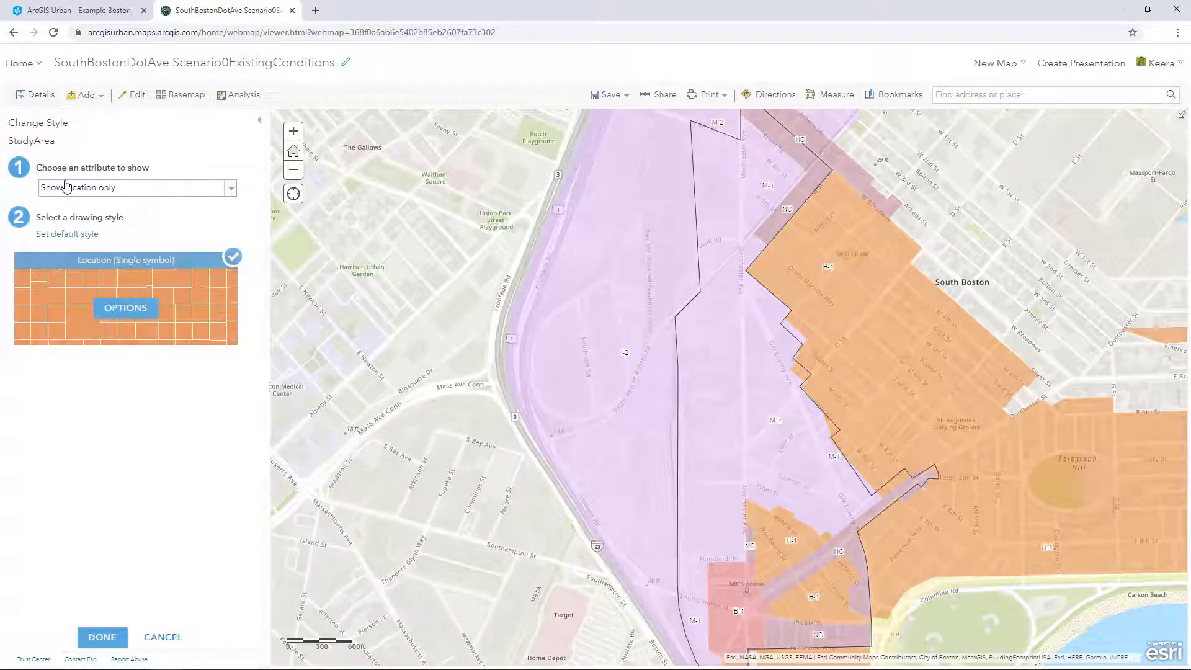
left_click(127, 311)
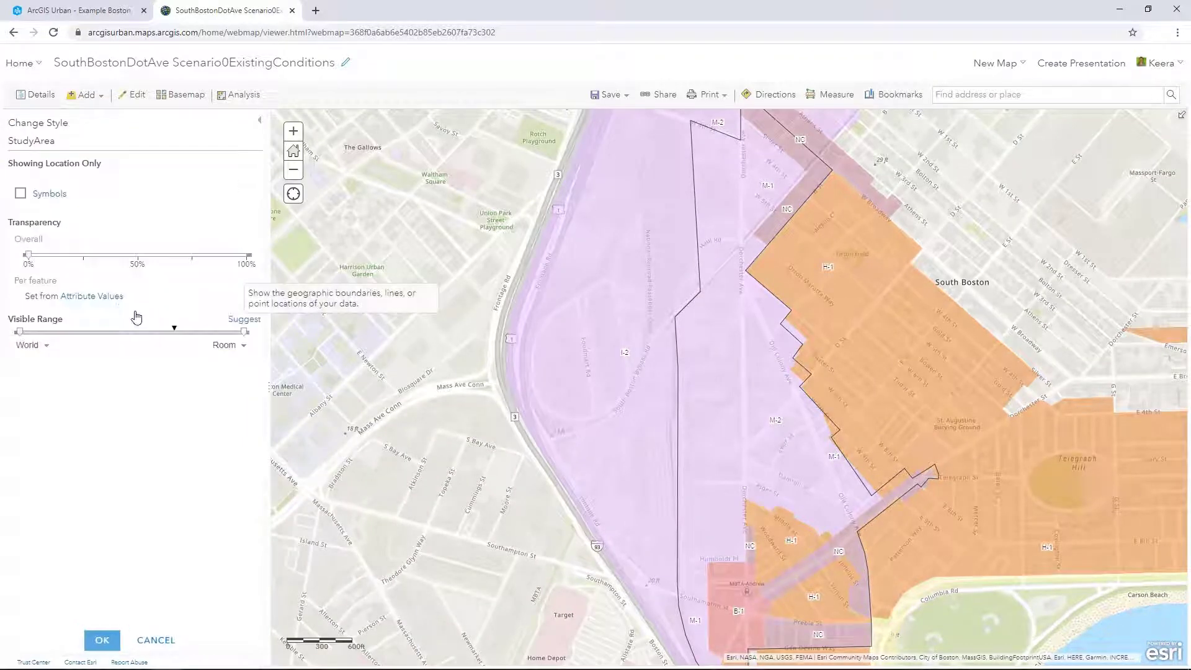
left_click(43, 198)
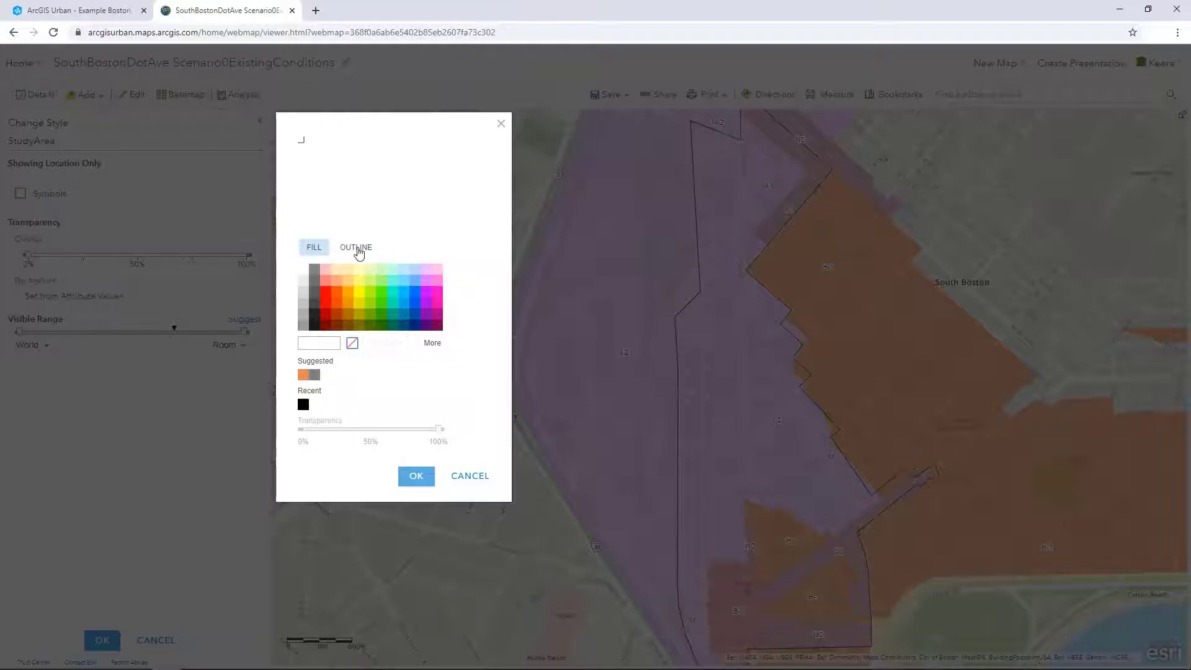
left_click(358, 248)
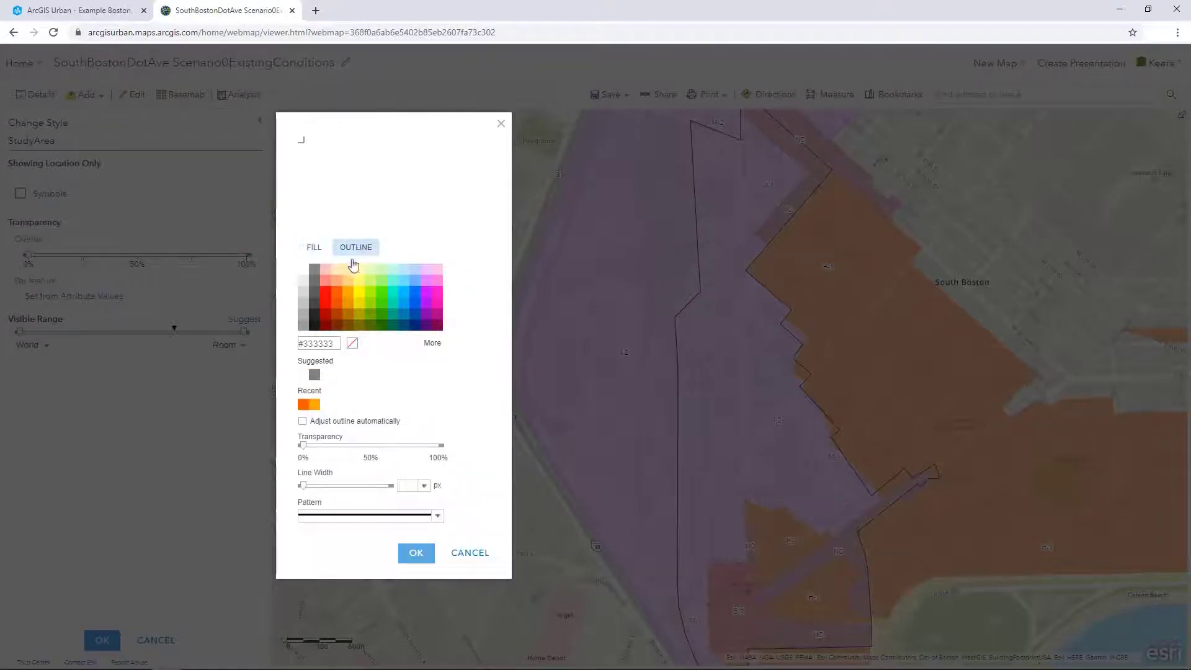
left_click(338, 296)
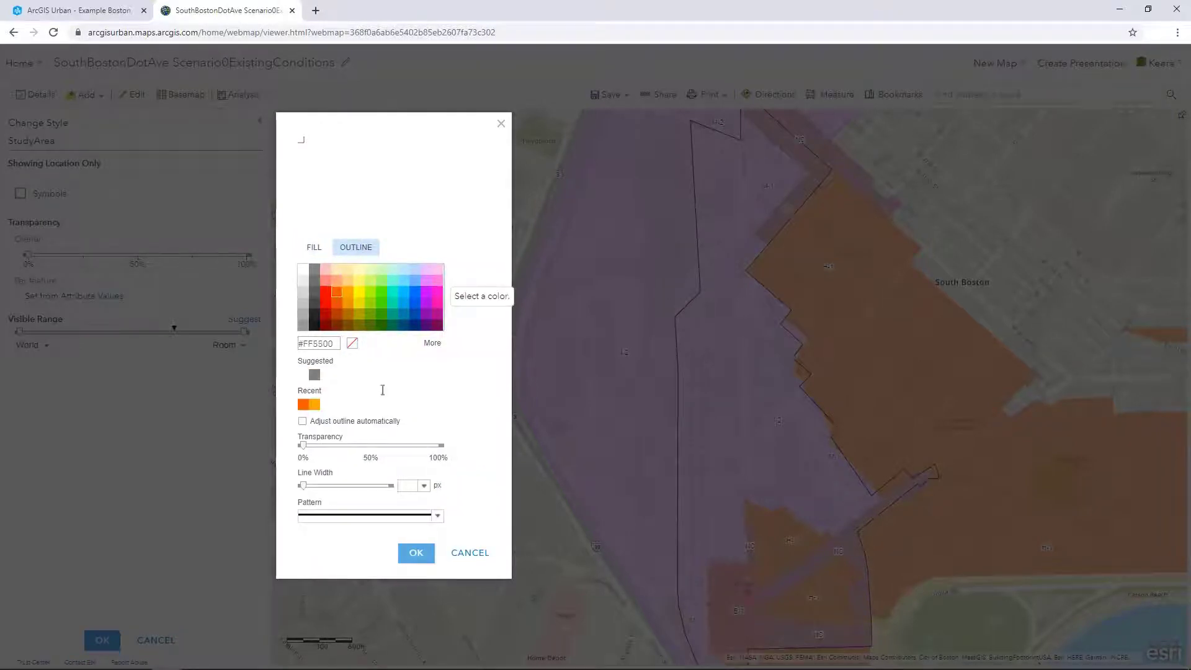
left_click(425, 487)
left_click(406, 374)
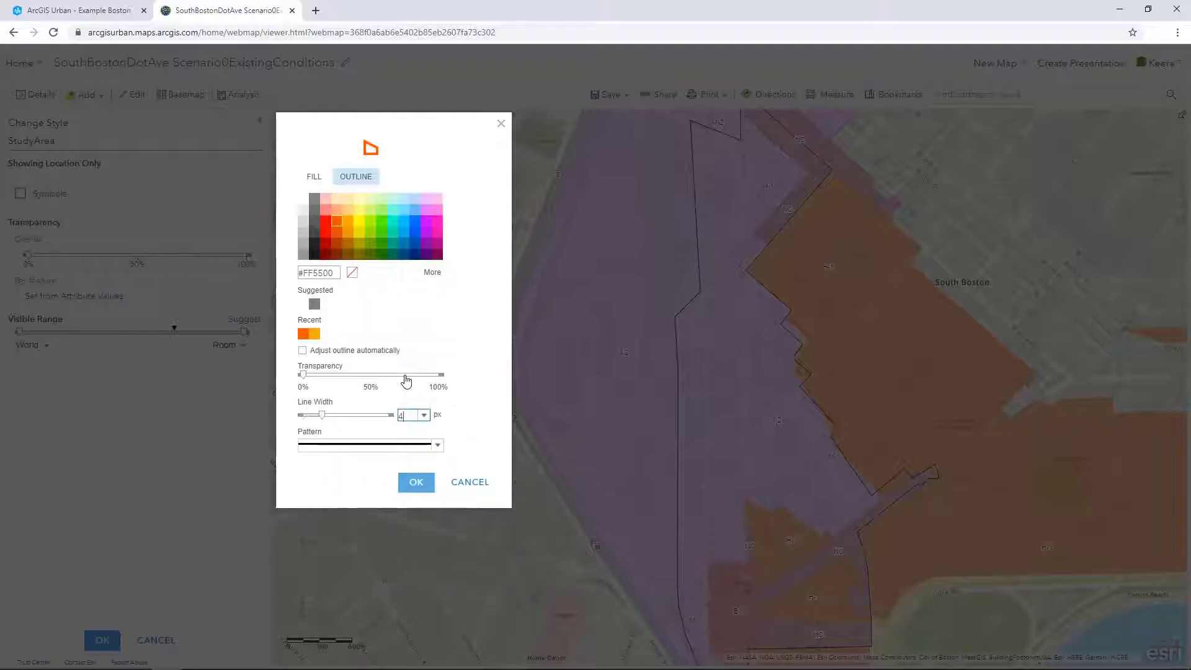
left_click(417, 484)
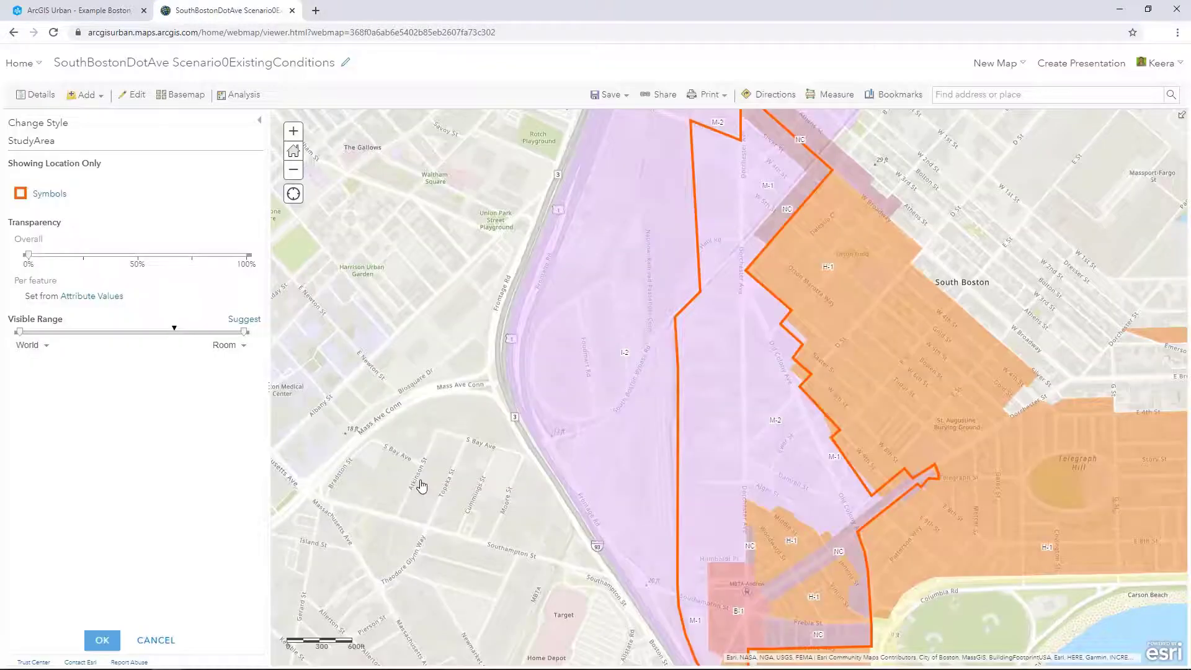
left_click(103, 640)
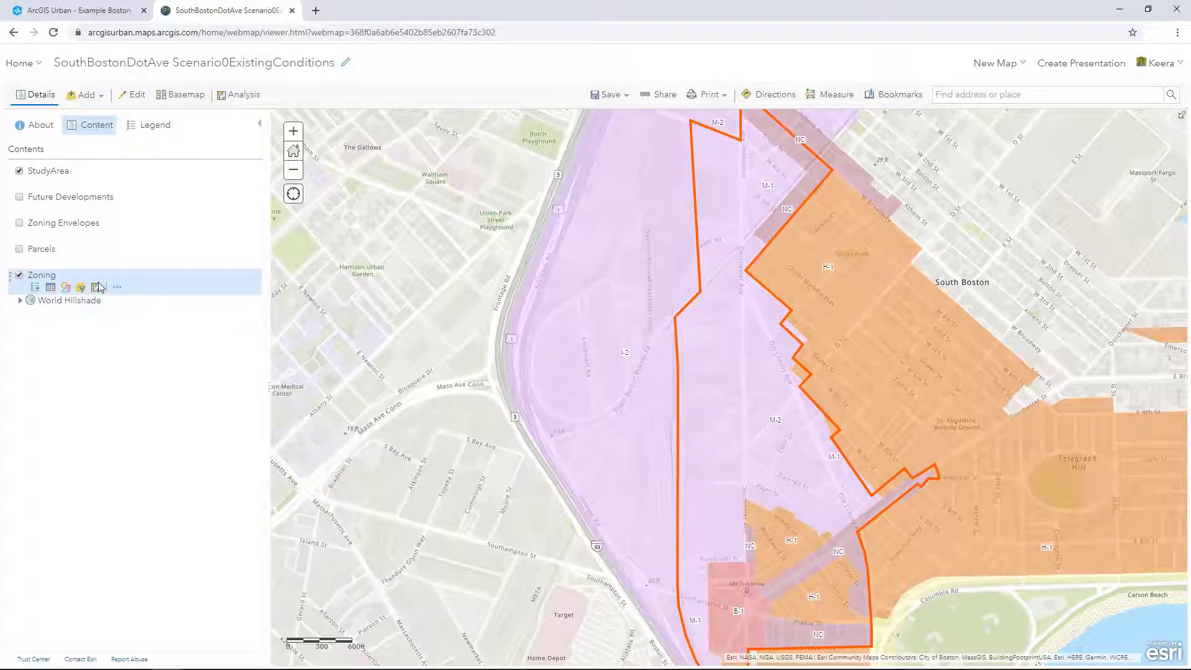
Step: In the Zoning layer's pop-up attributes, deselect all displayed fields, then display only ZoneTypeDescription with the alias "Zone Type Description"
left_click(117, 287)
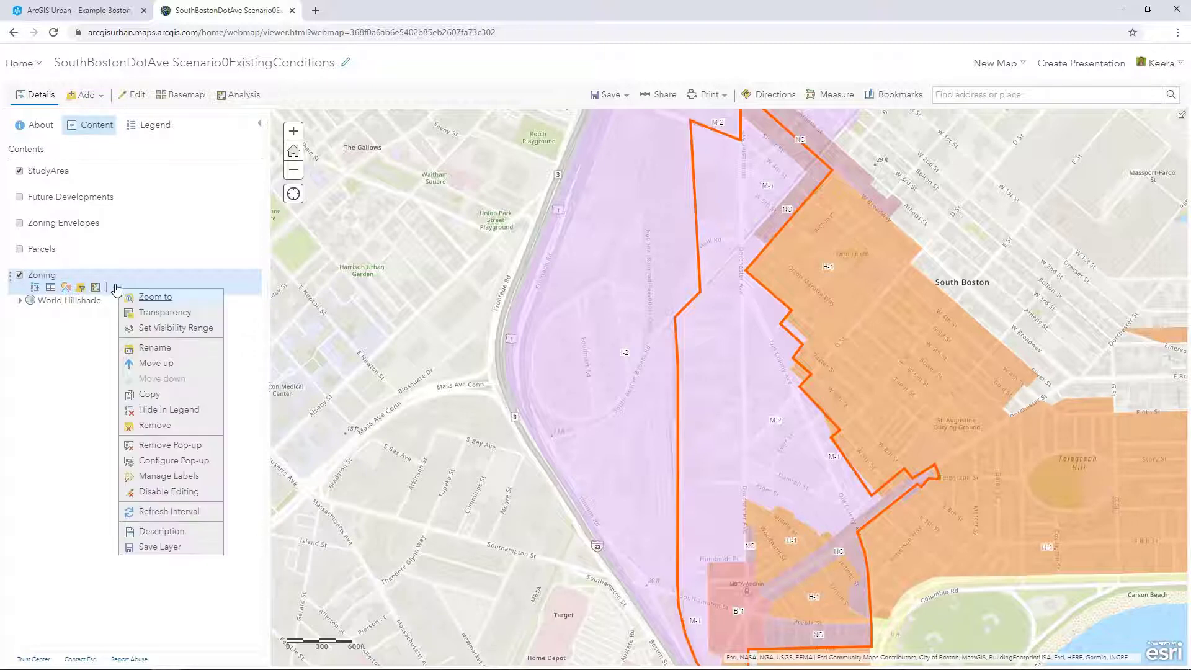
left_click(167, 463)
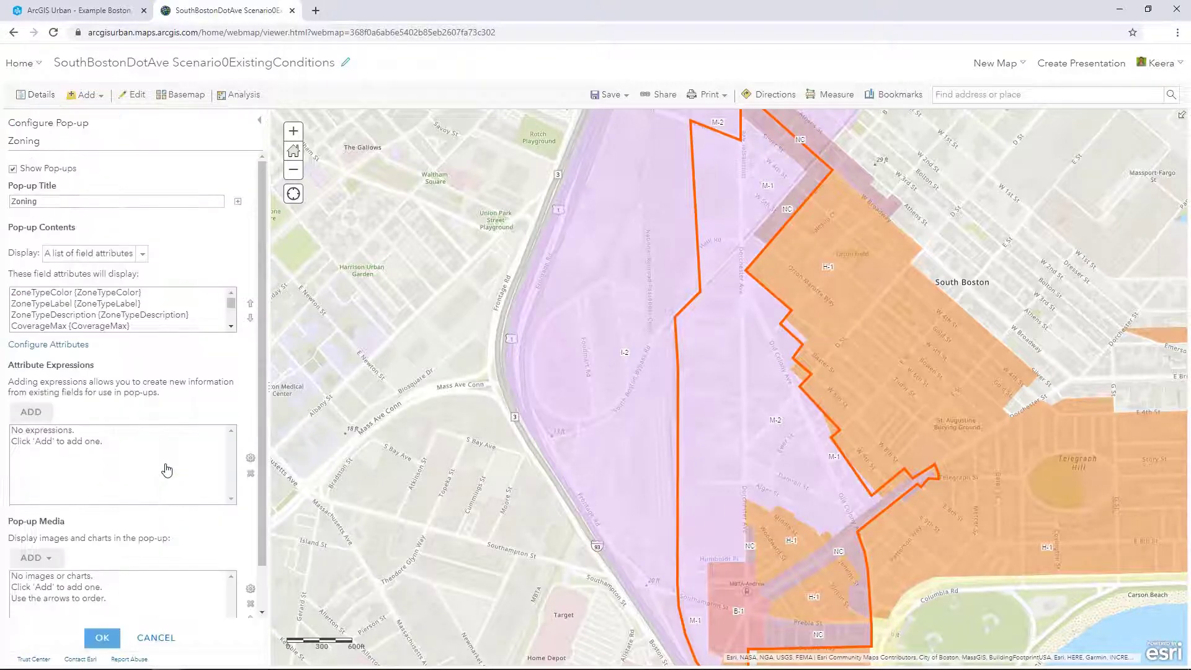
left_click(81, 346)
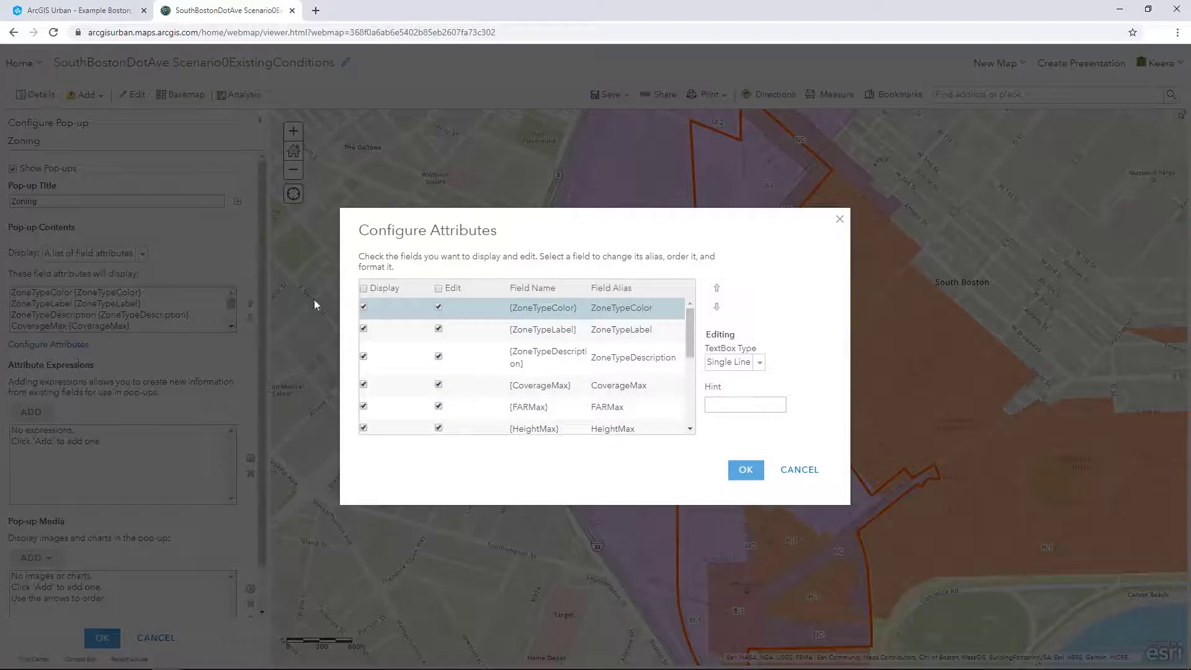
left_click(364, 290)
left_click(363, 357)
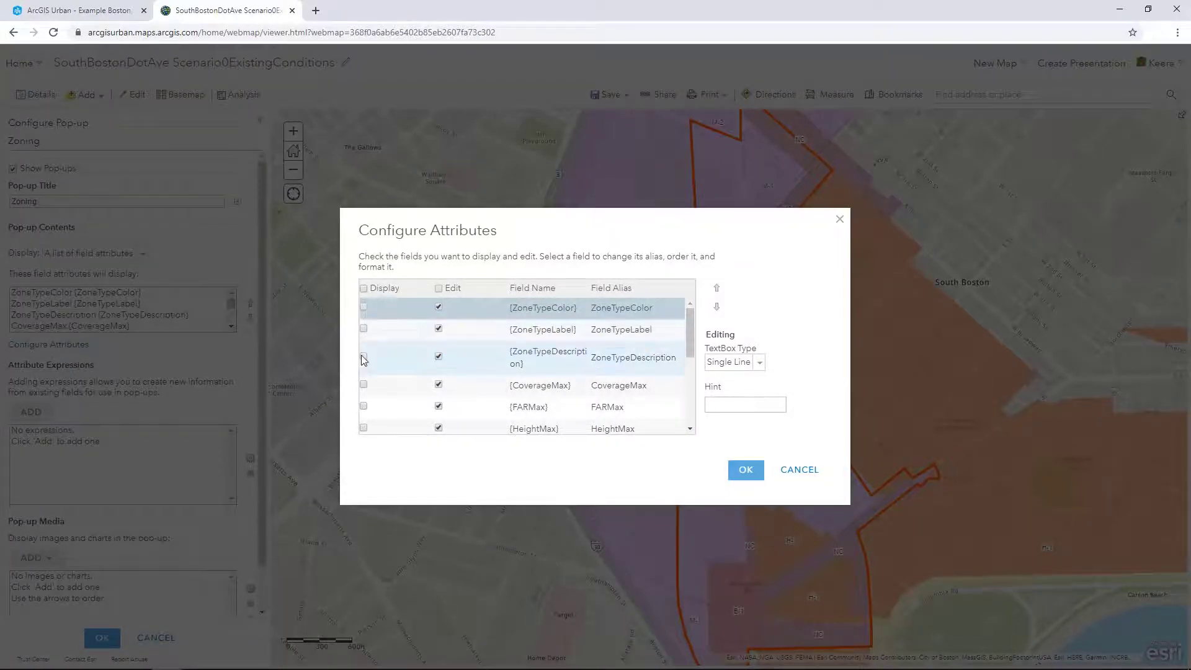
left_click(607, 366)
left_click(610, 358)
key("Right")
key("Right")
key("Right")
key("Right")
Step: Display the FARMax field with the alias "Maximum FAR" and the HeightMax field with the alias "Maximum Height"
left_click(363, 406)
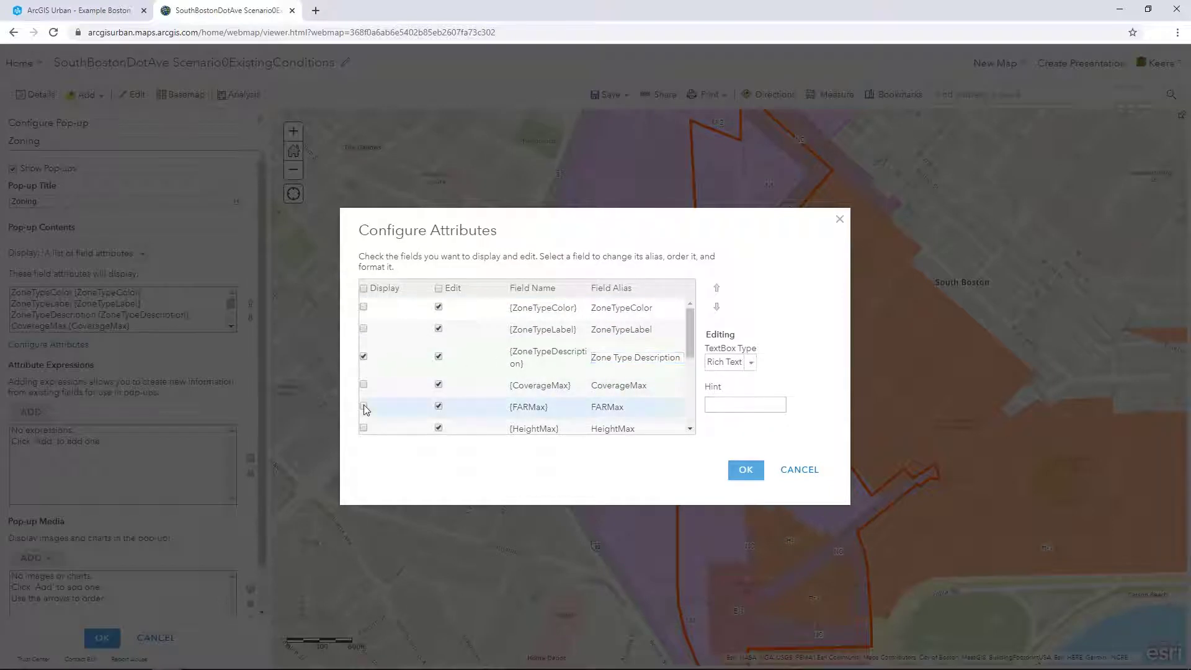
left_click(608, 406)
type("Maximum FAR")
left_click(364, 428)
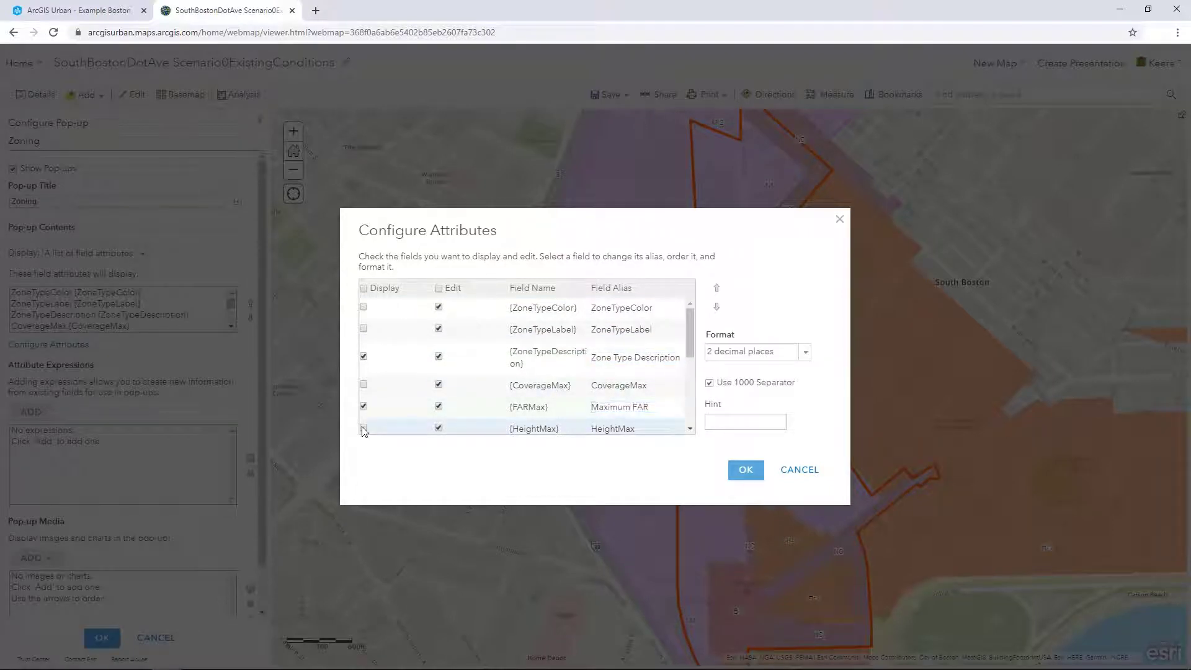
left_click(636, 407)
type("Maximum Height")
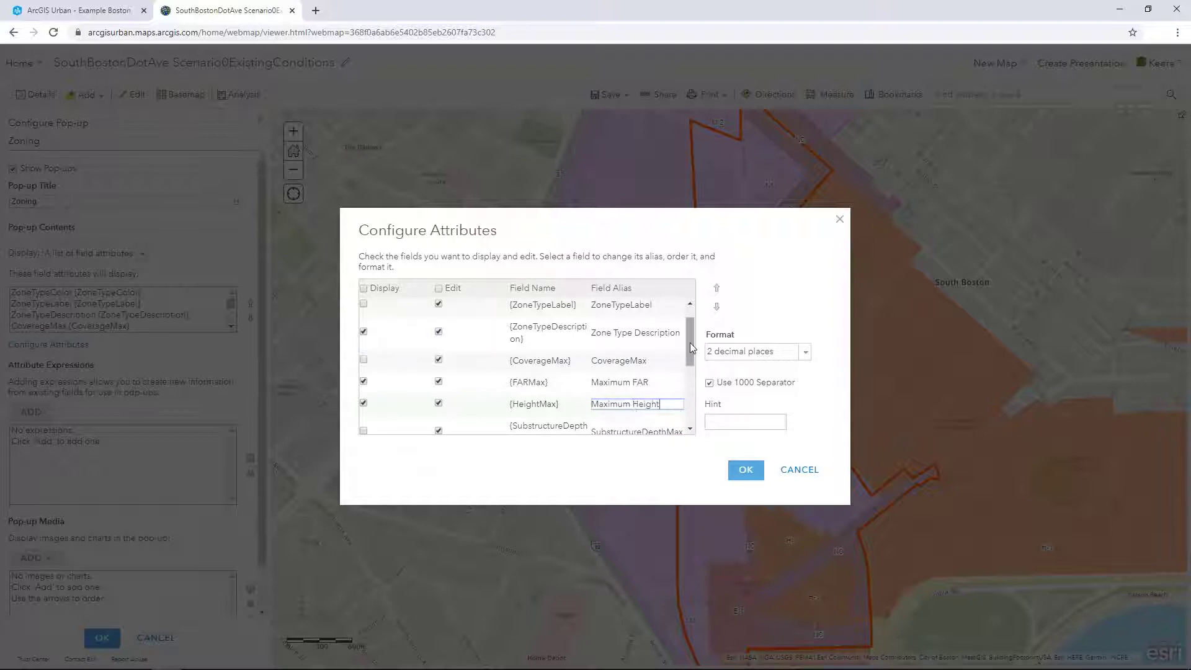
Step: Apply the Zoning pop-up configuration and check the pop-up of the I-2 zone on the map
left_click(742, 472)
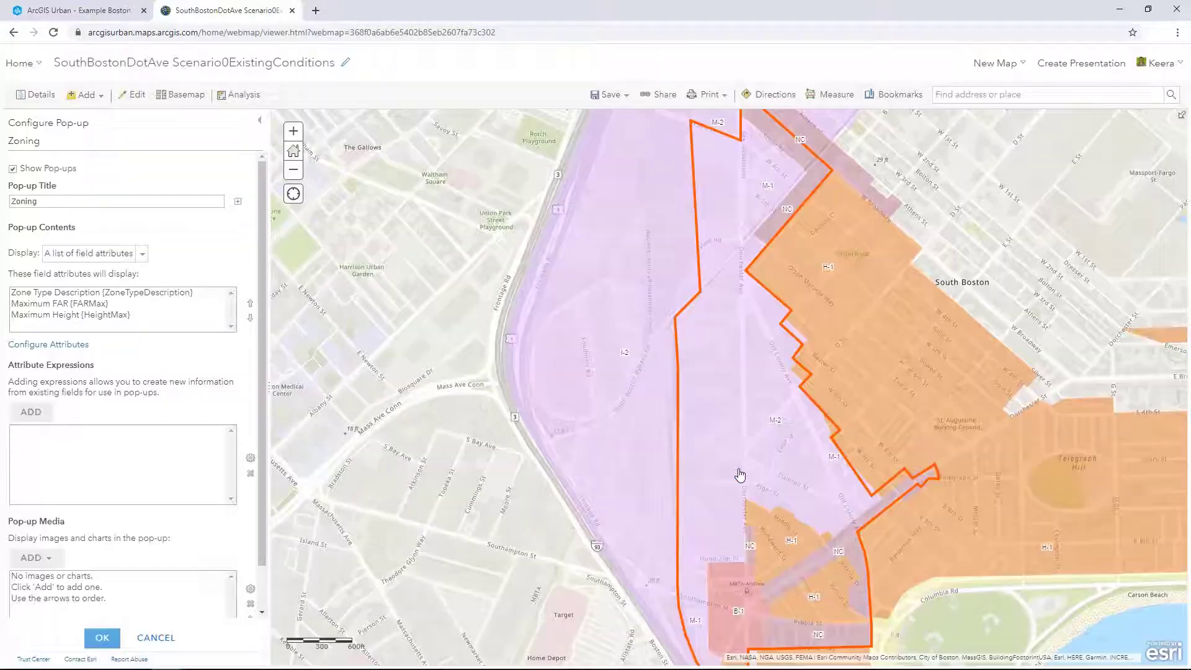
left_click(101, 638)
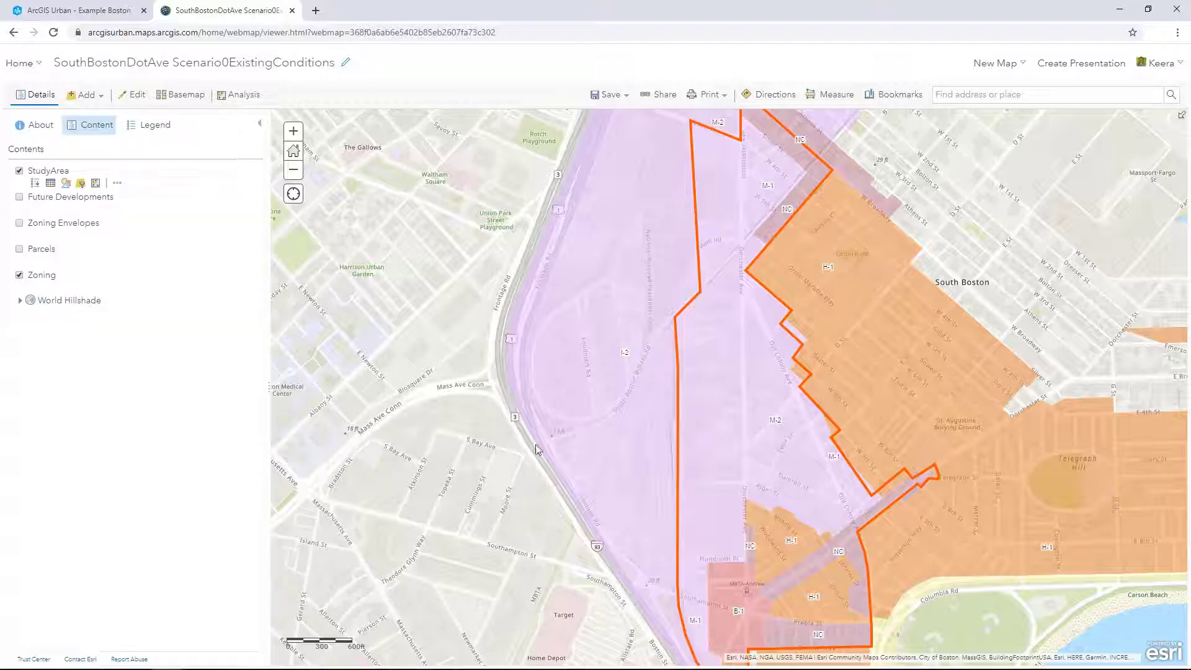
left_click(590, 425)
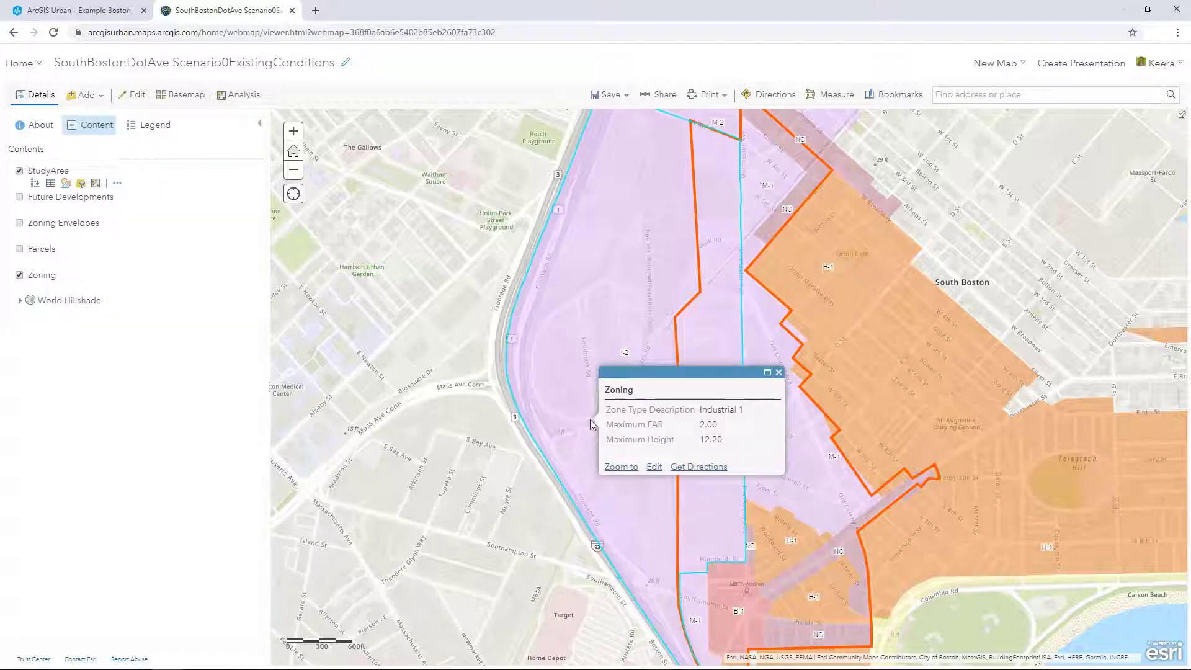
left_click(779, 373)
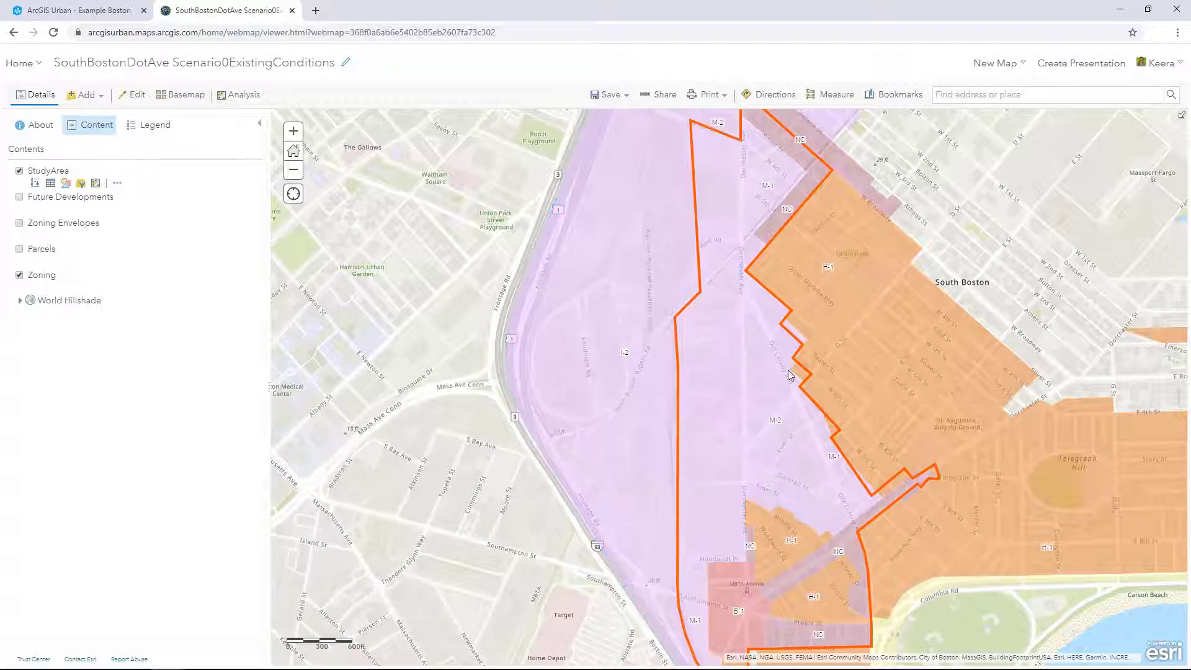
Step: Save the web map as a copy titled "South Boston Dot Ave Existing Zoning" in the SouthBostonDotAve folder
left_click(626, 95)
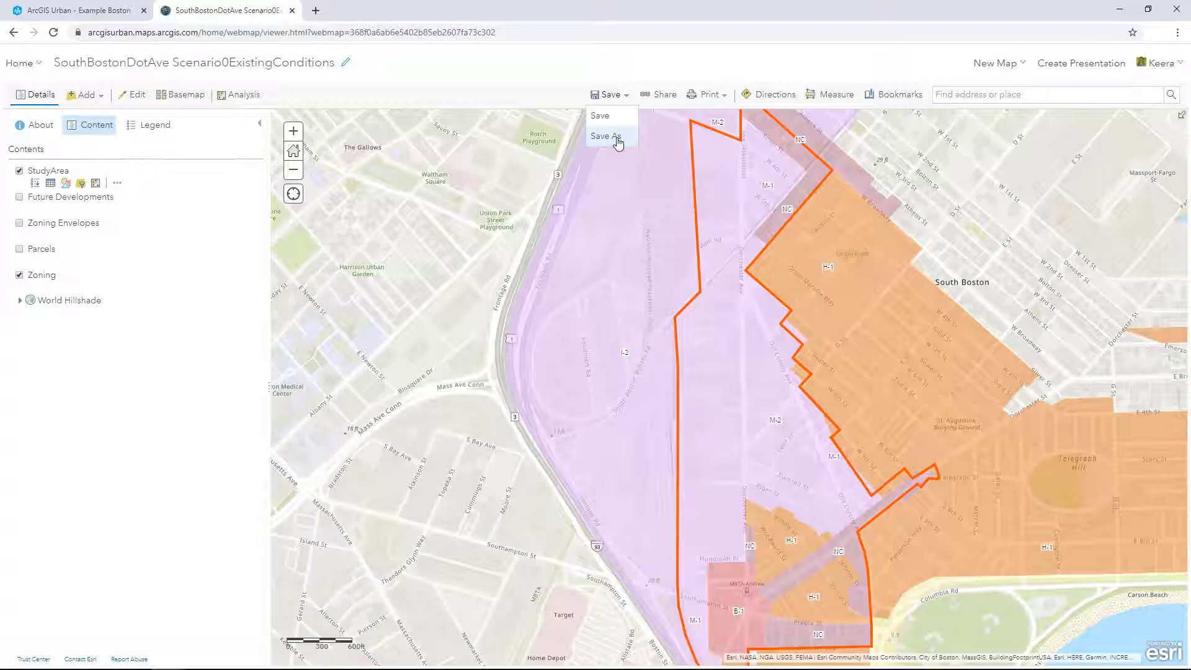
left_click(618, 138)
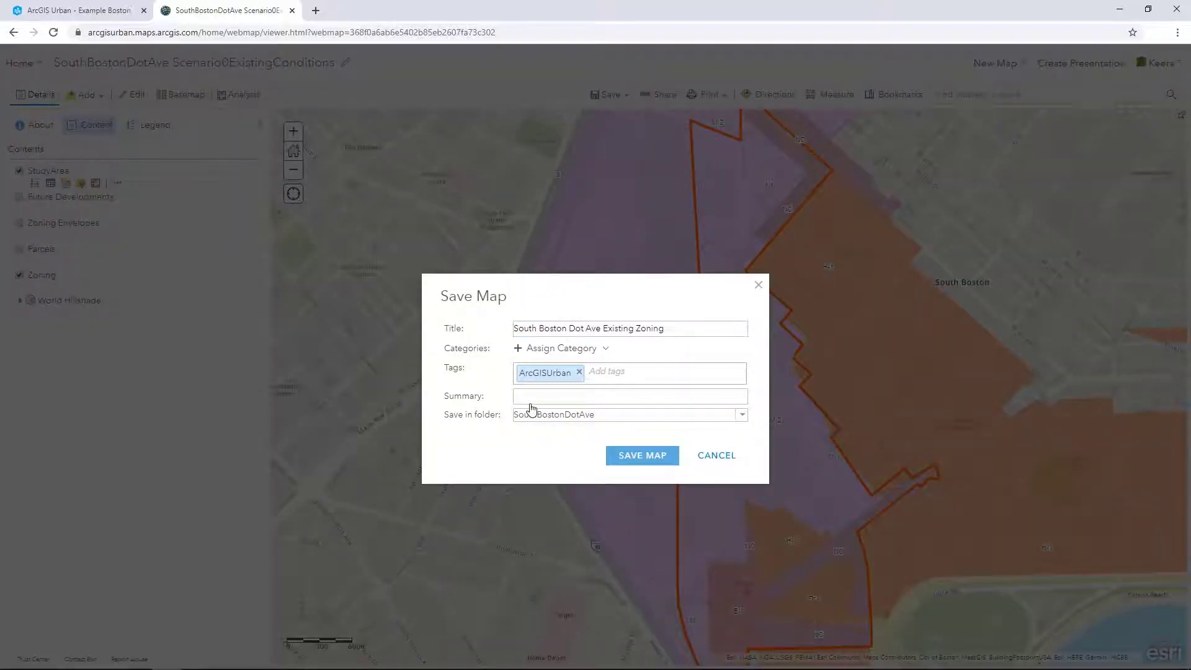
left_click(619, 456)
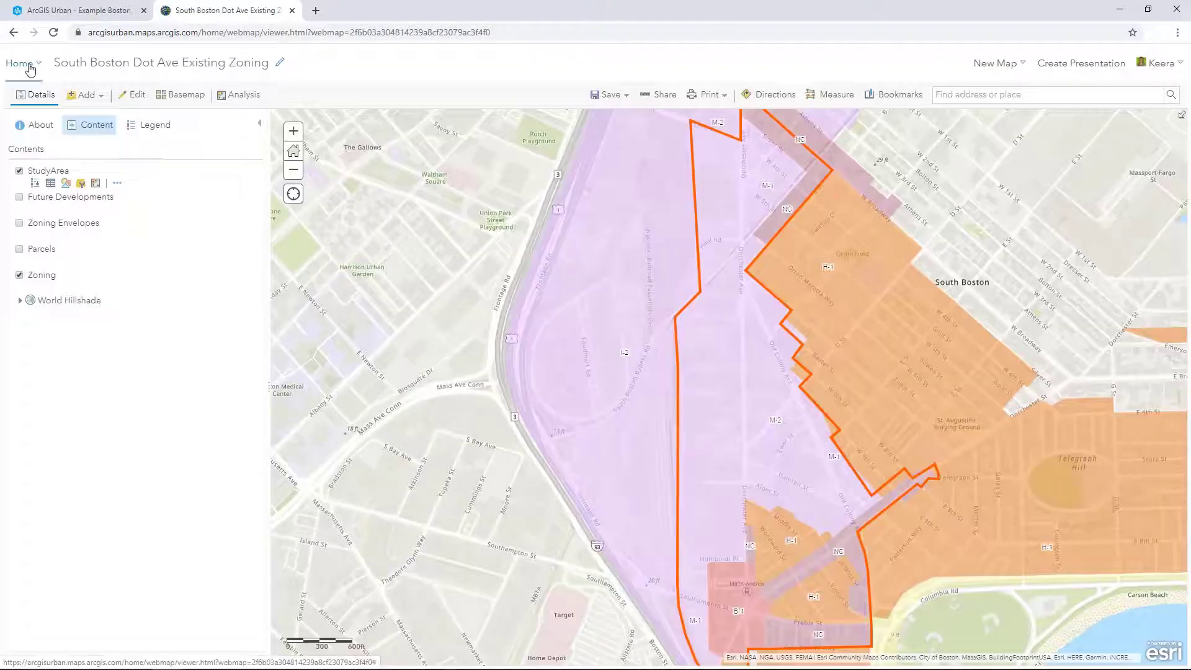
Step: Open the SouthBostonDotAve Scenario2ProposedZoneChange web map from the content list, and return to the content list from the proposed zone change map
left_click(27, 64)
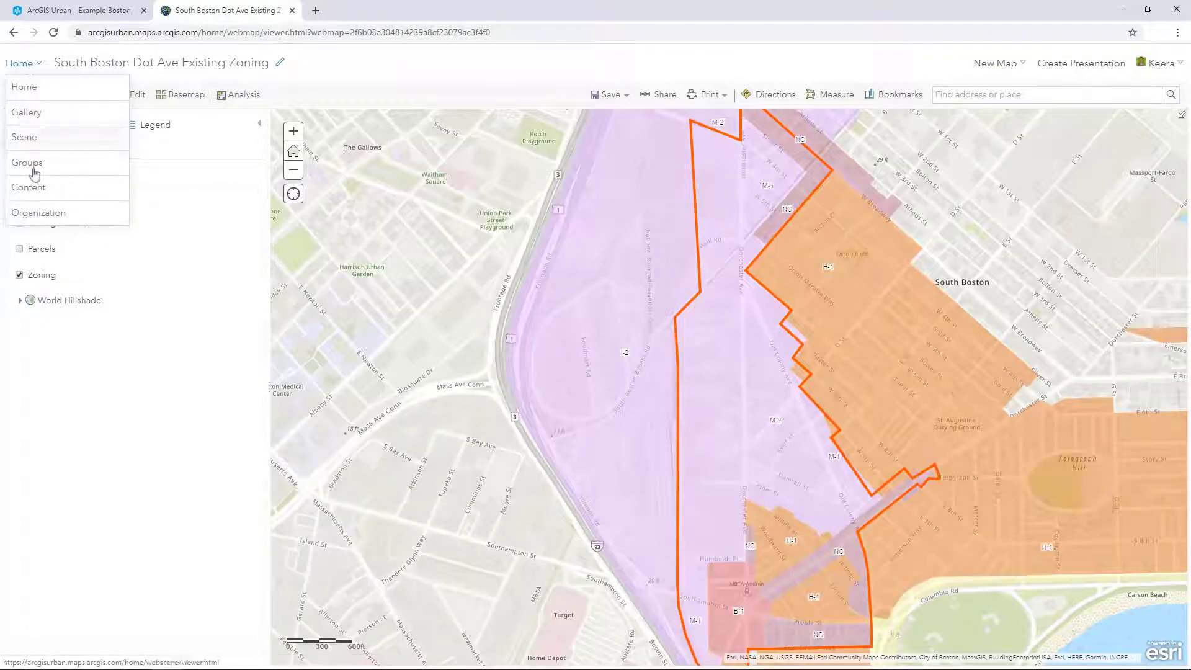
left_click(35, 193)
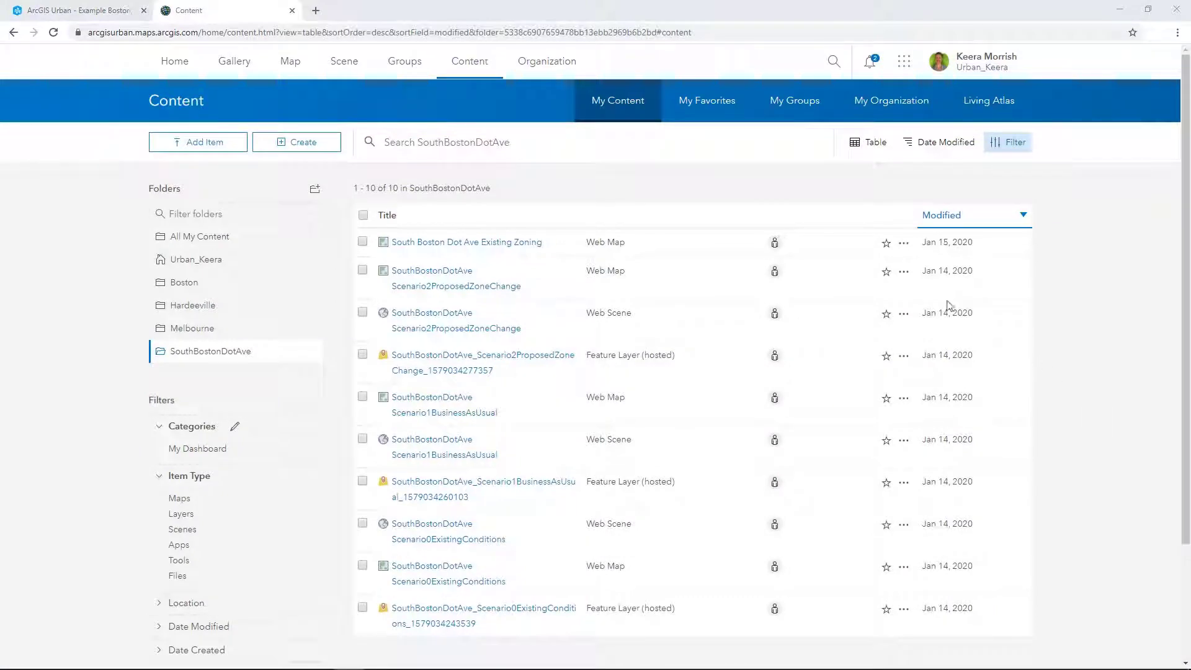
left_click(904, 273)
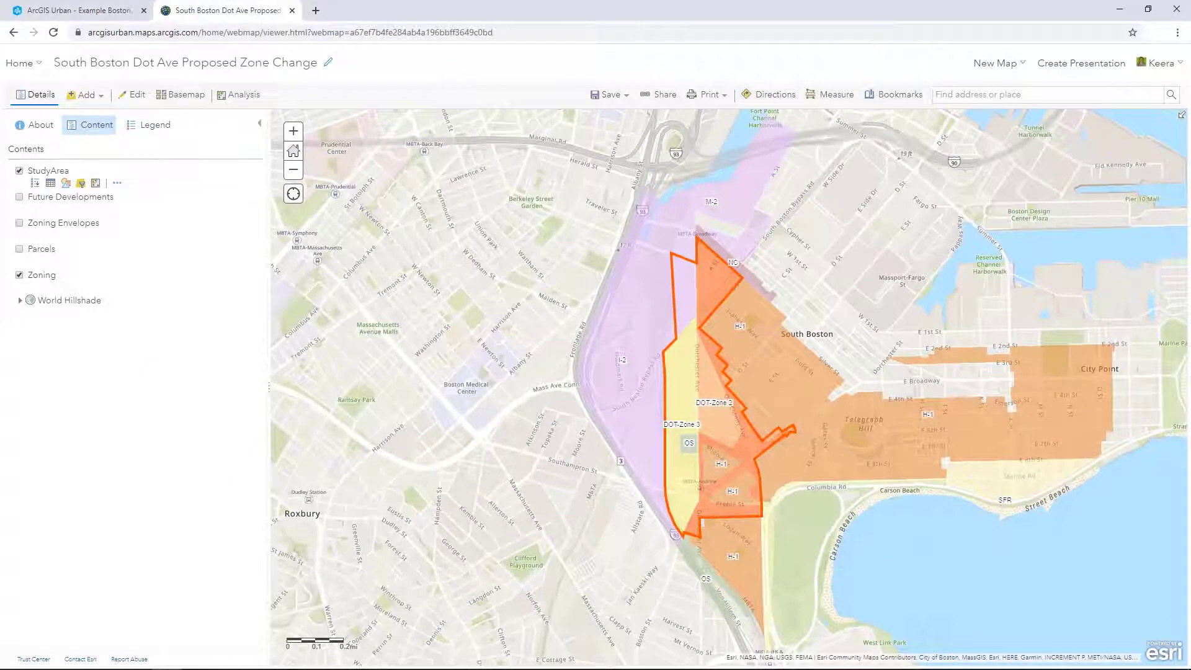
left_click(36, 66)
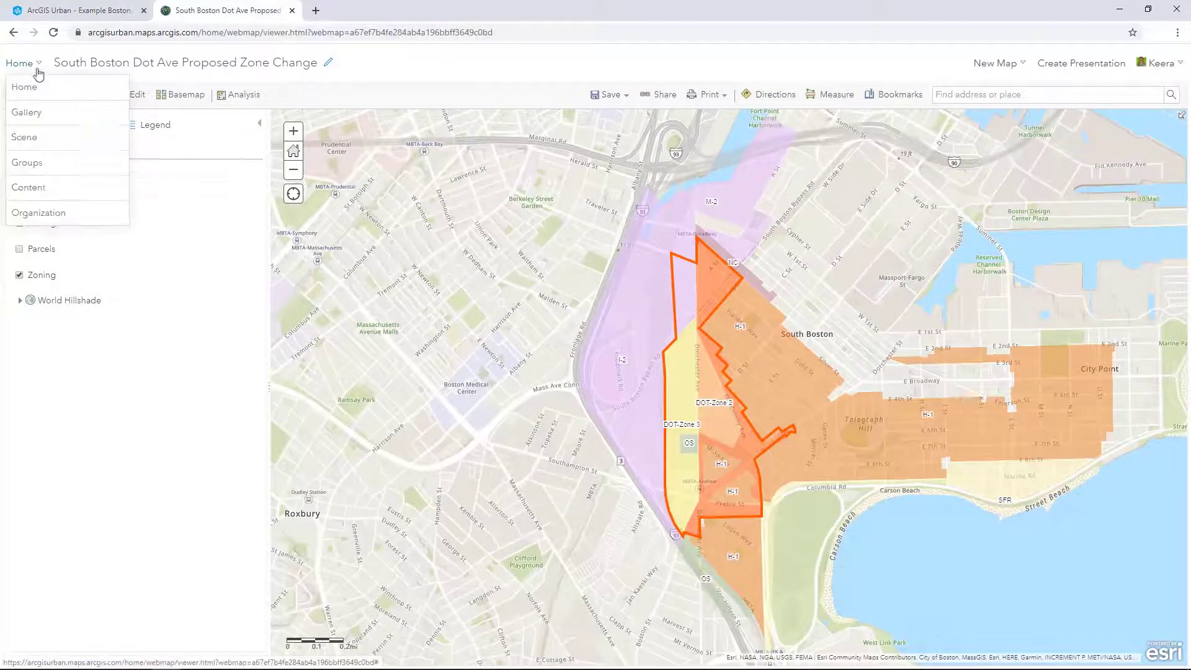
left_click(90, 194)
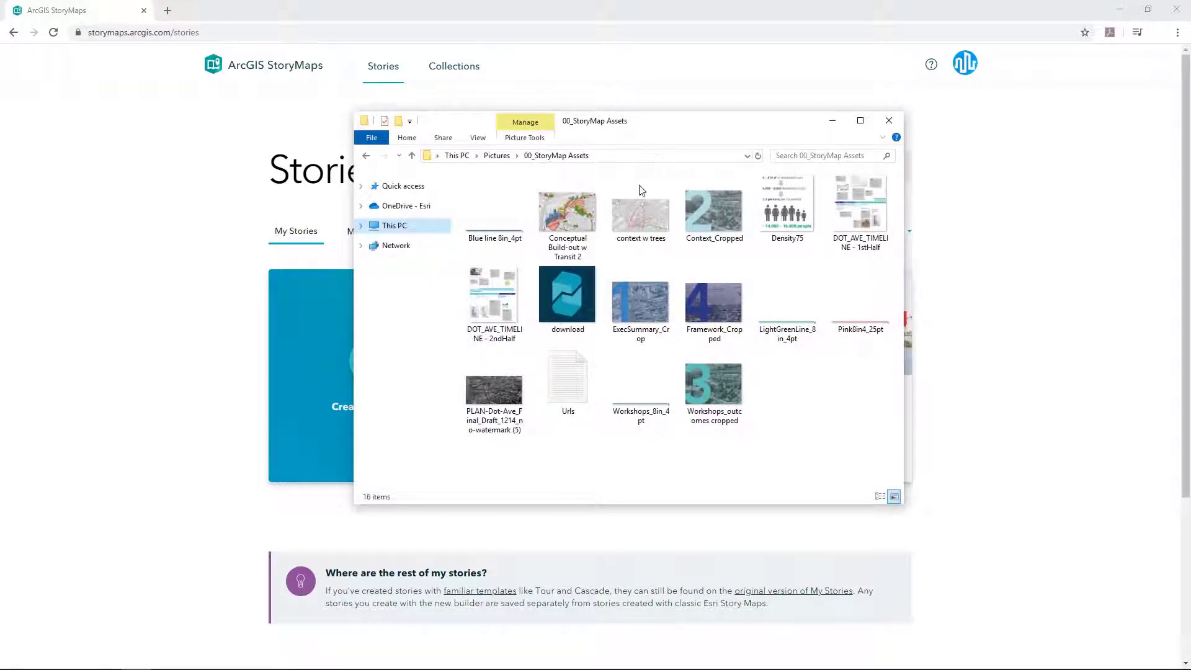
Step: Create a new story in ArcGIS StoryMaps and title it "Reimagining one of Boston's Greatest Boulevards"
left_click(572, 388)
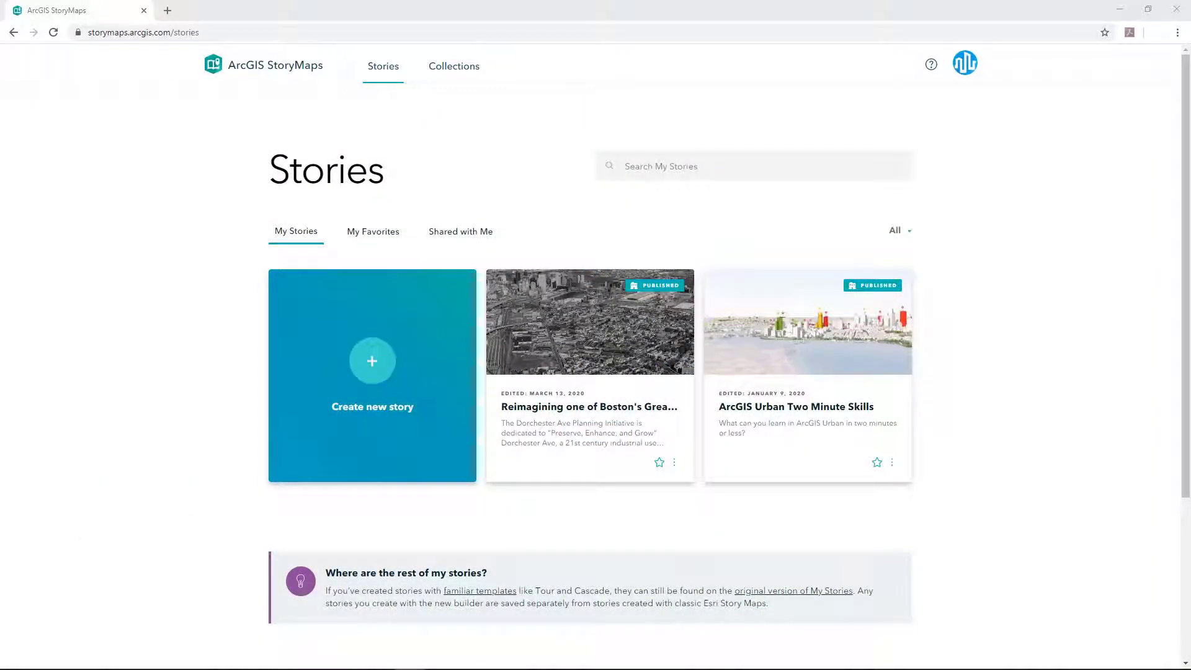
left_click(378, 354)
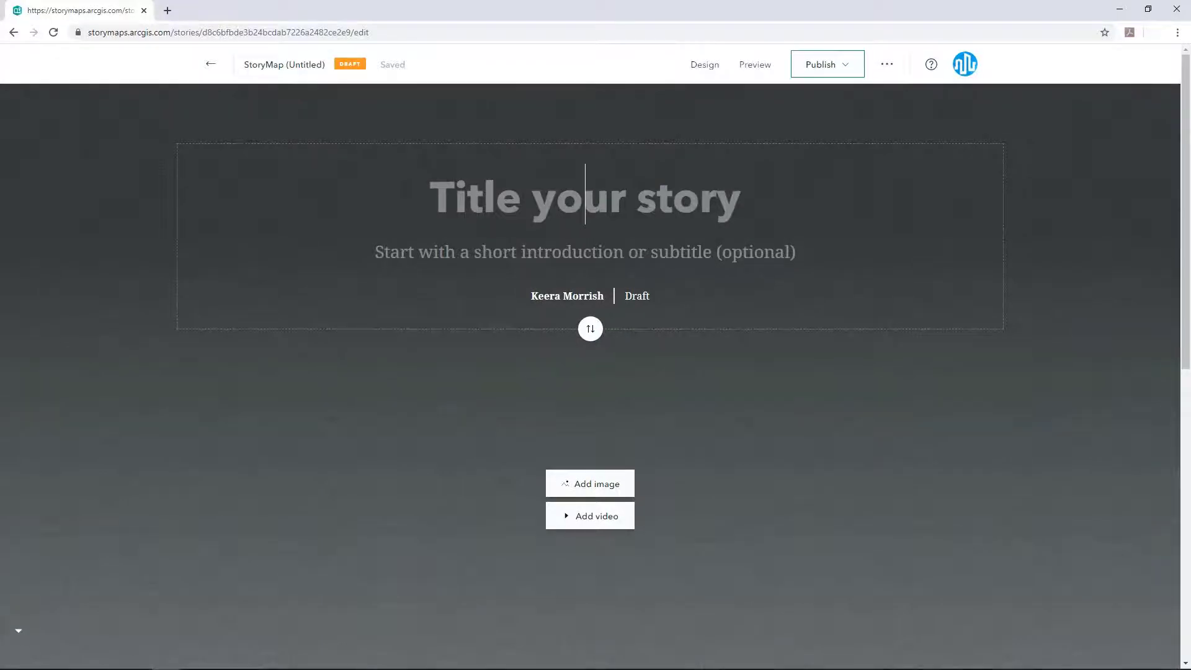
type("Reimagining one of Boston's Greatest Boulevards")
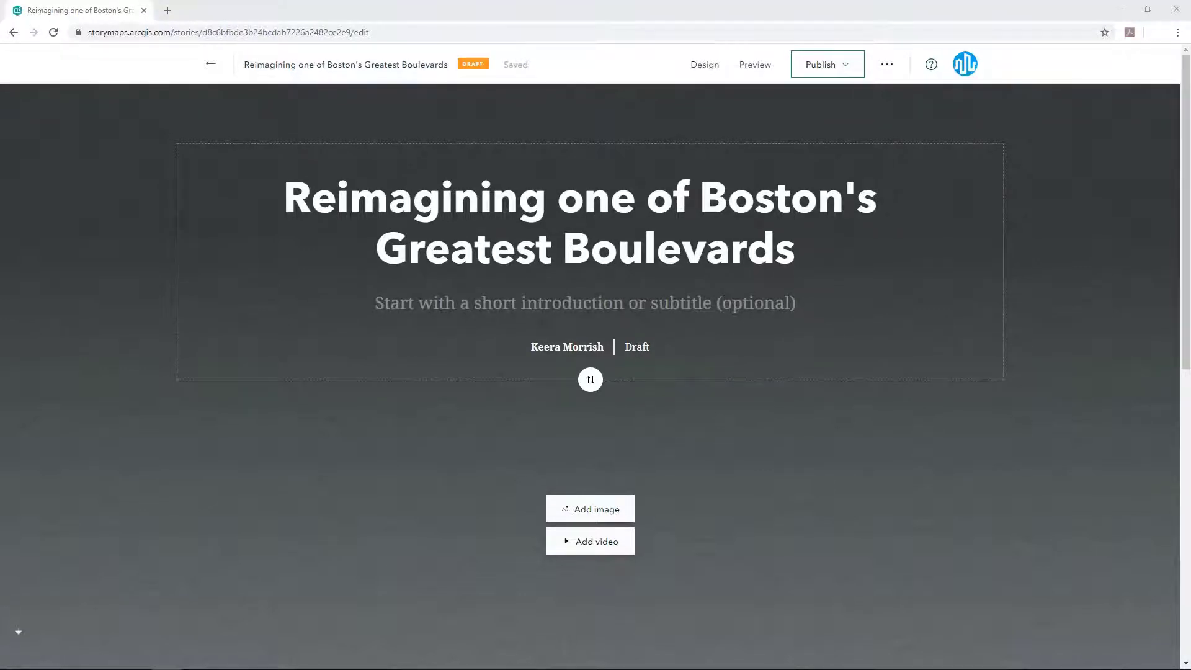
Step: Enter the subtitle "The Dorchester Ave Planning Initiative is dedicated to "Preserve, Enhance, and Grow" Dorchester Ave, a 21st century industrial use corridor."
left_click(585, 303)
type("The Dorchester Ave Planning Initiative is dedicated to \"Preserve, Enhance, and Grow\" Dorchester Ave, a 21st century industrial use corridor.")
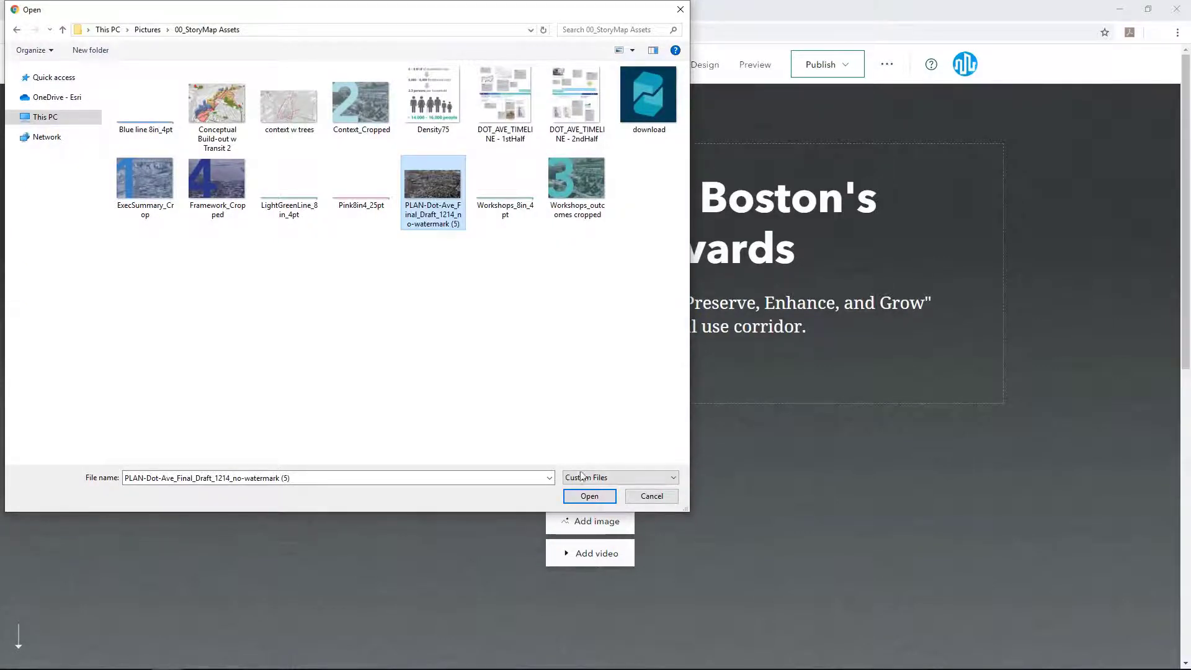
Step: Add PLAN-Dot-Ave_Final_Draft_1214_no-watermark (5) as the cover image, and use the cover layout that places the title below the image
left_click(591, 496)
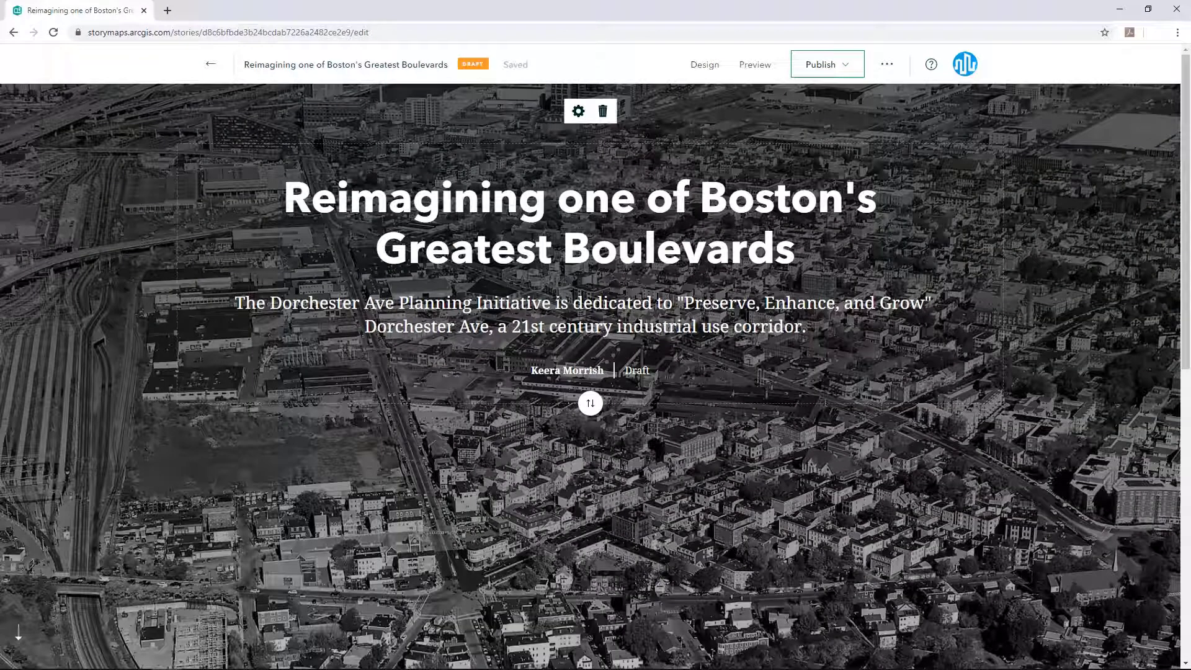
left_click(708, 66)
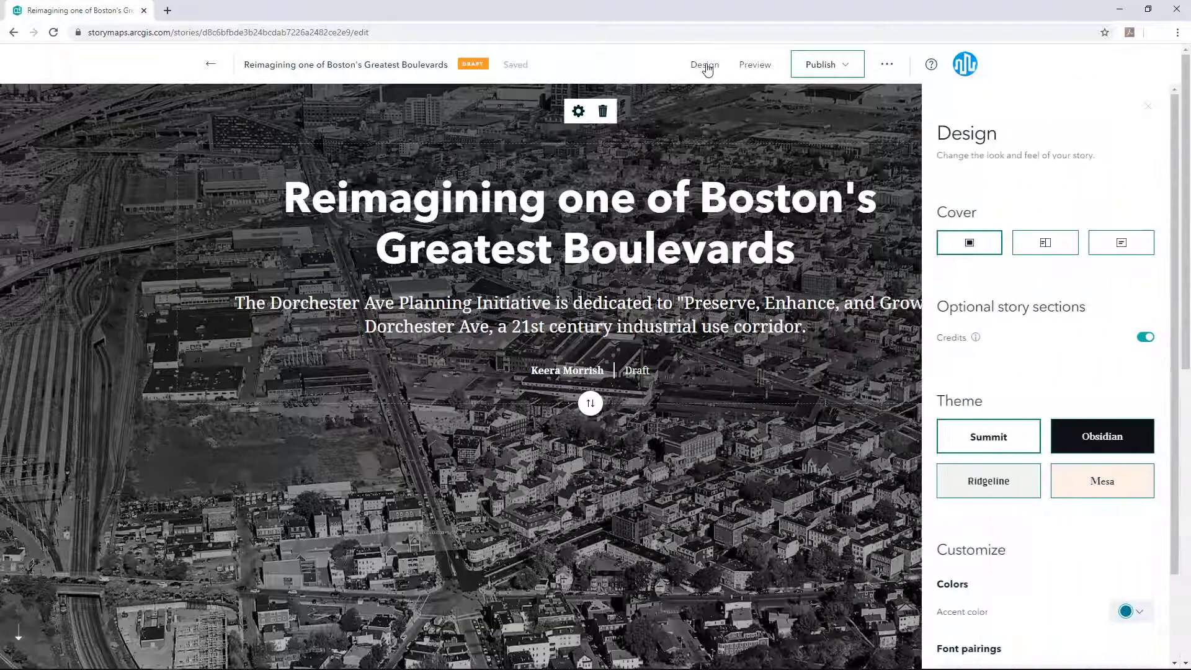
left_click(1110, 249)
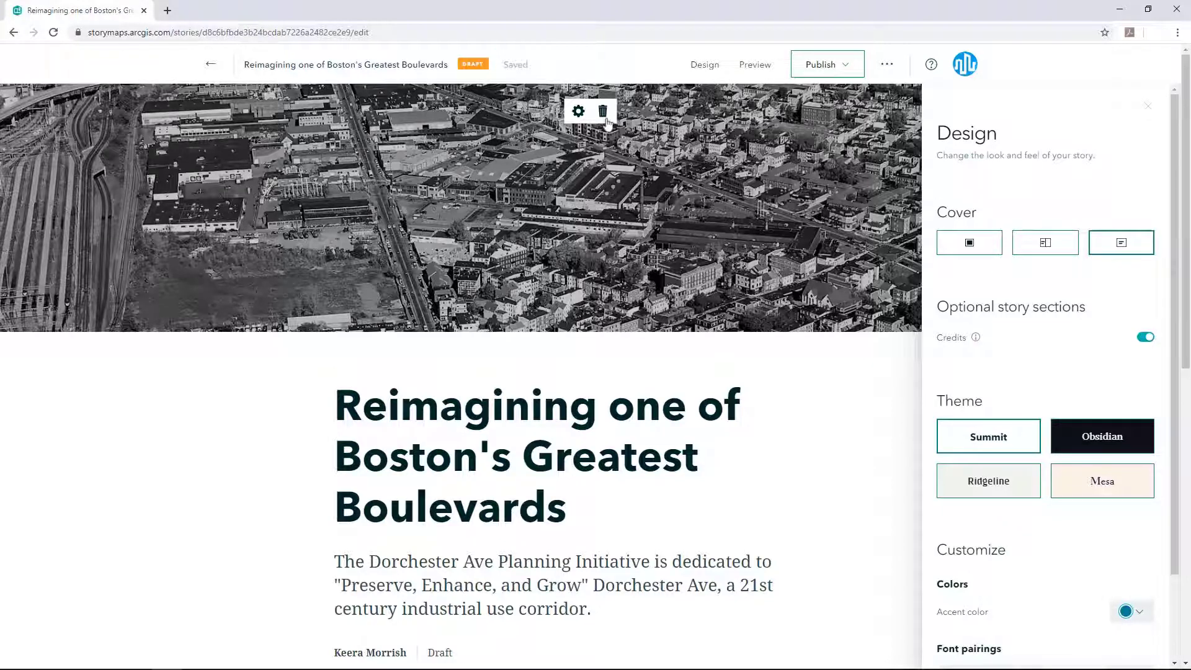
Step: Move the cover image's focal point to the image's lower edge, slightly left of its centre, and save the image properties
left_click(579, 116)
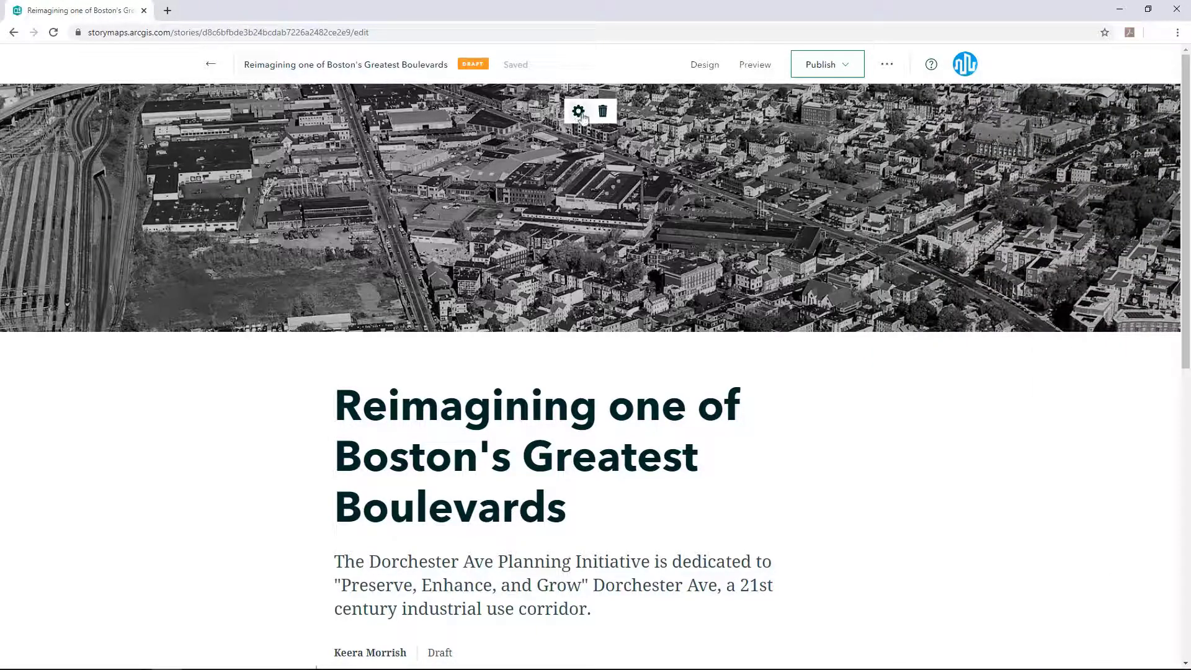
left_click(579, 114)
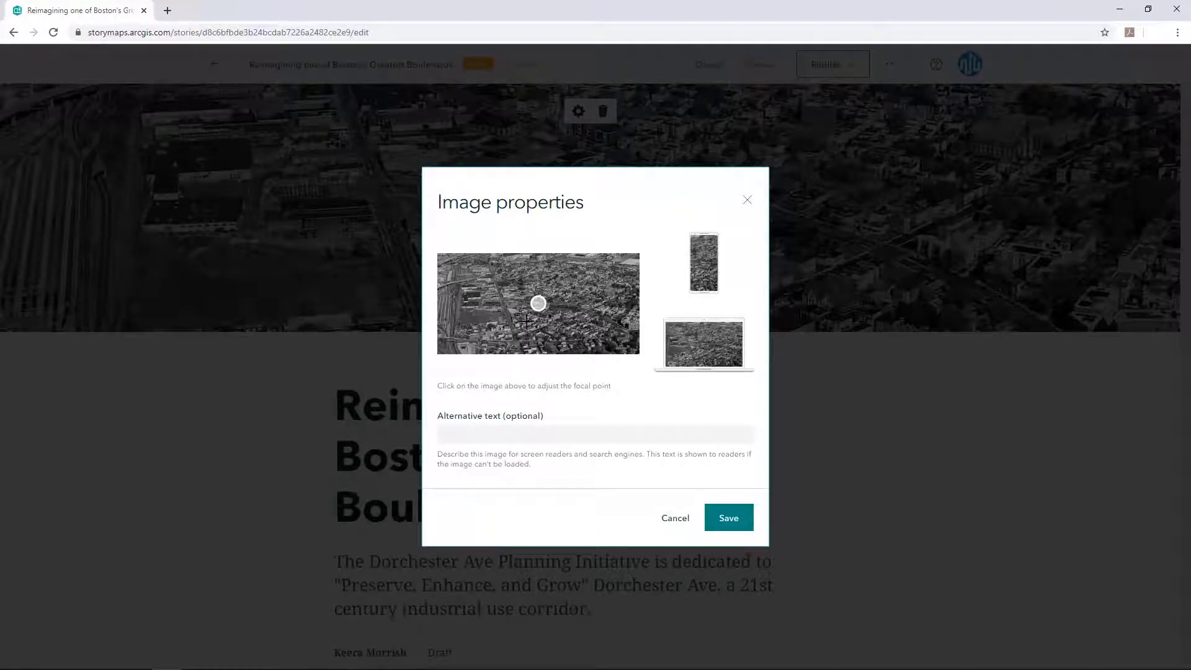
left_click(505, 347)
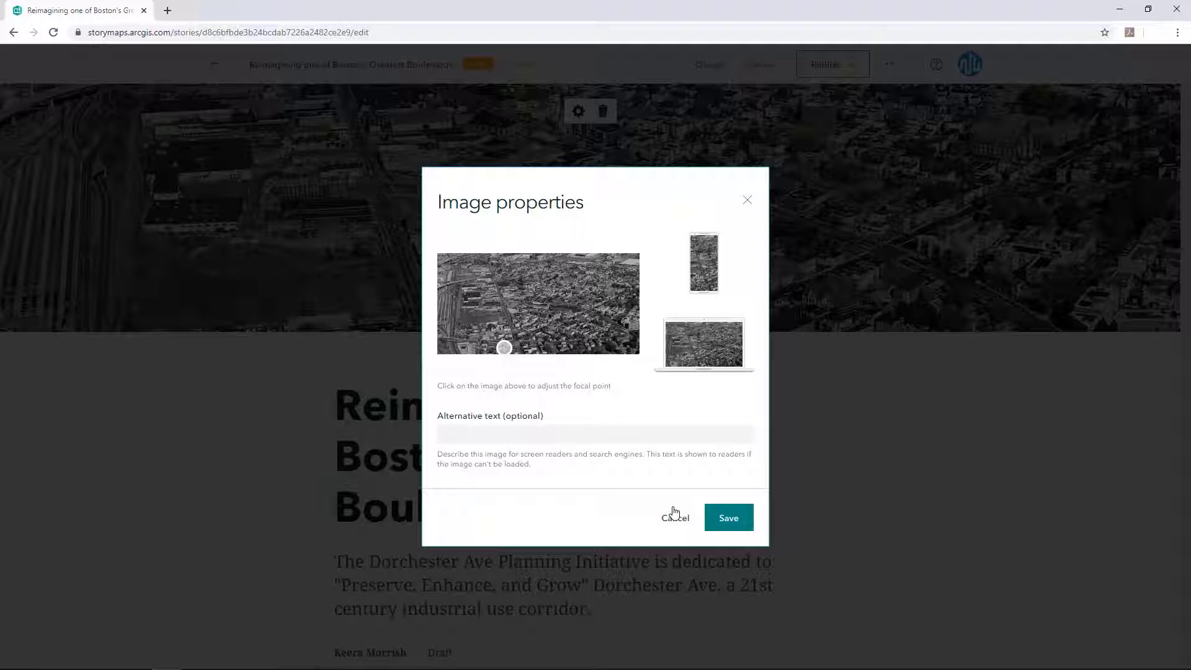
left_click(729, 521)
Step: Insert the Banner image as the first content block below the cover and extend it to the full page width
scroll(245, 444, "down", 5)
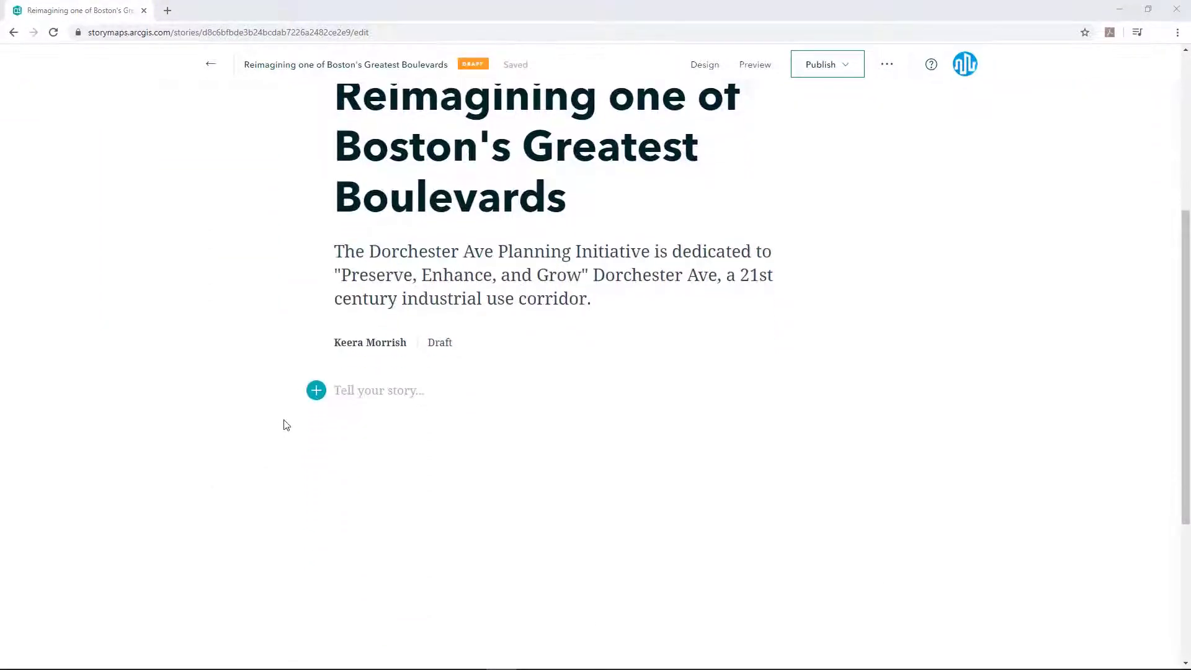
left_click(317, 394)
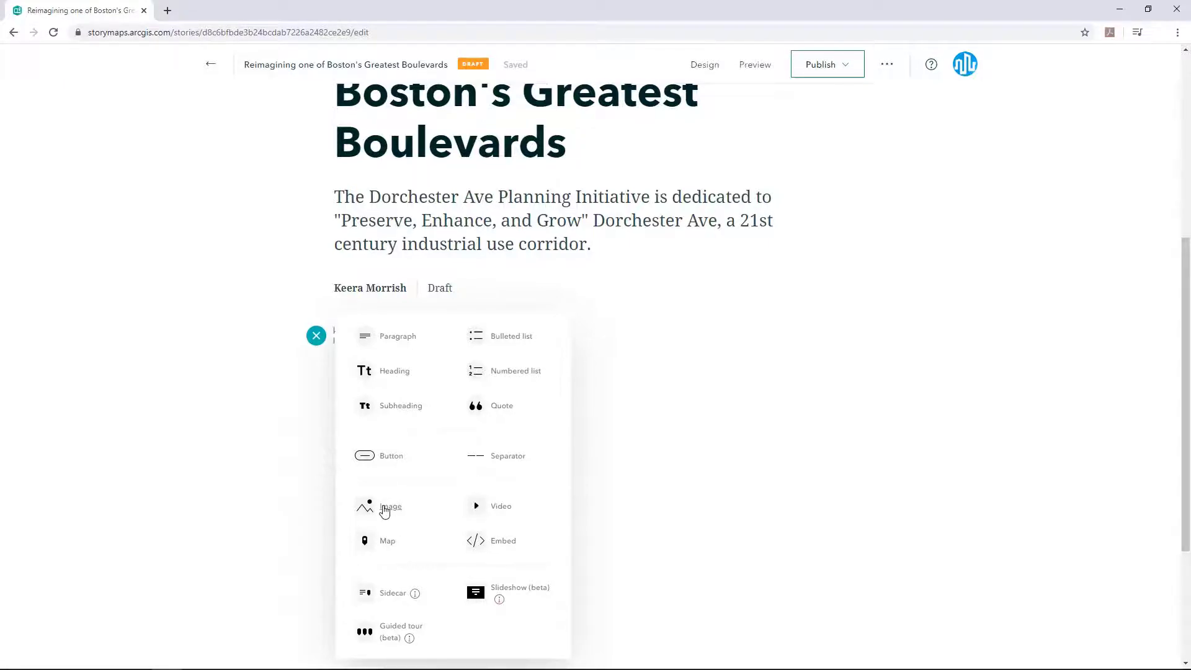
left_click(385, 509)
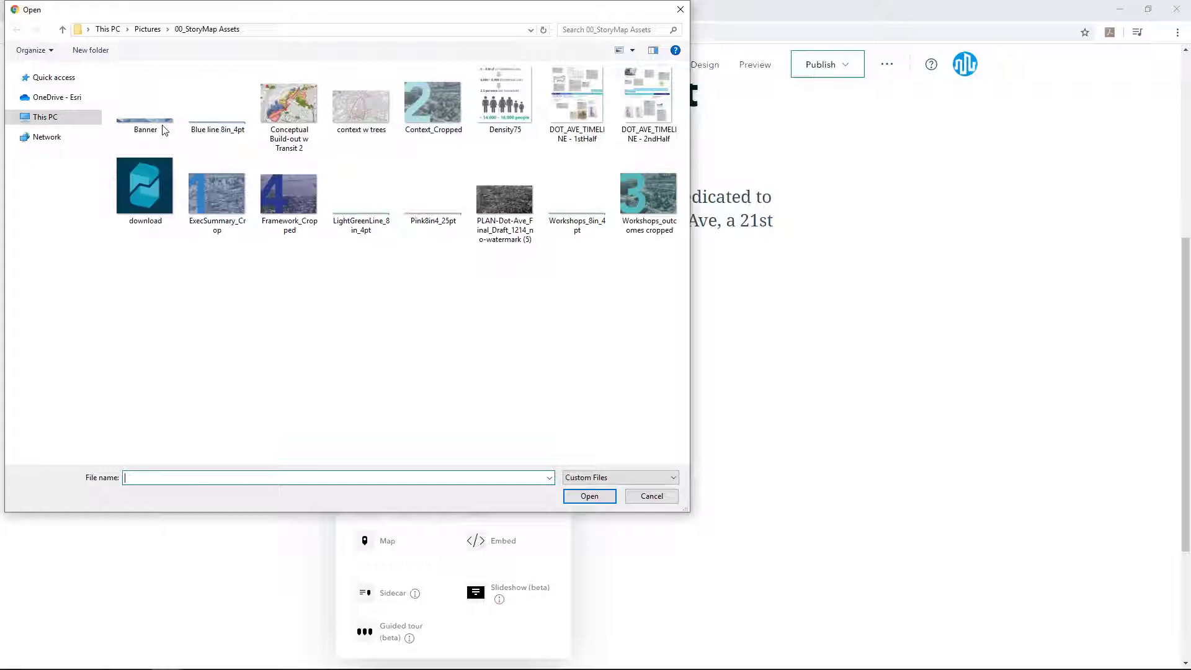
left_click(164, 130)
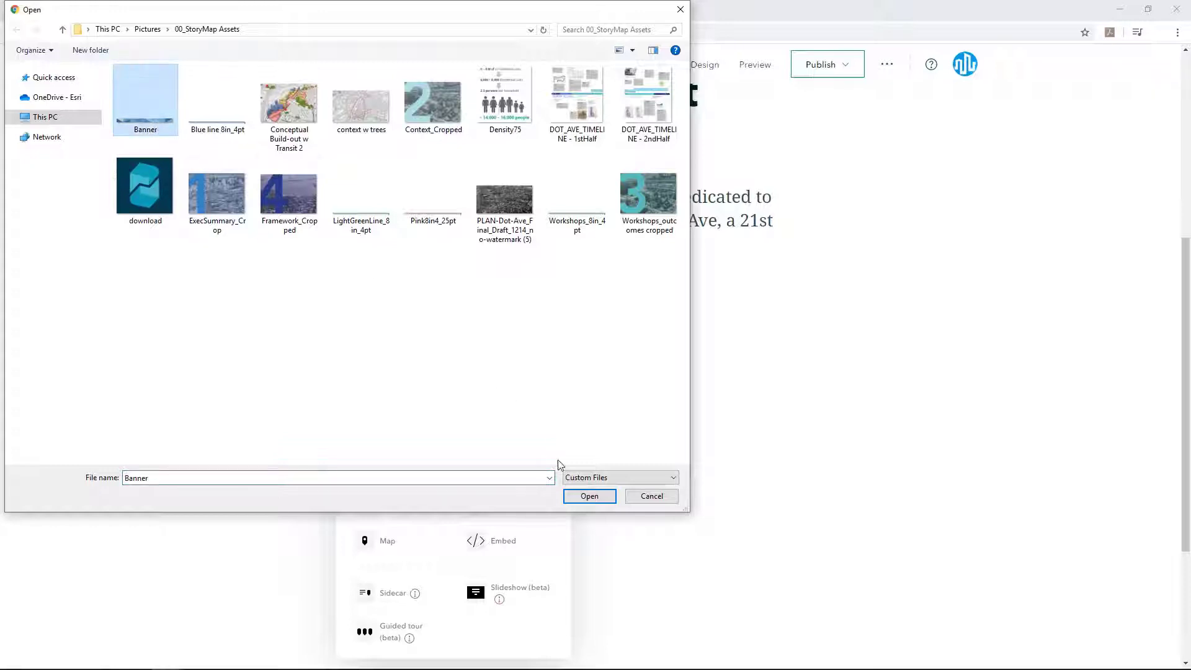
left_click(579, 500)
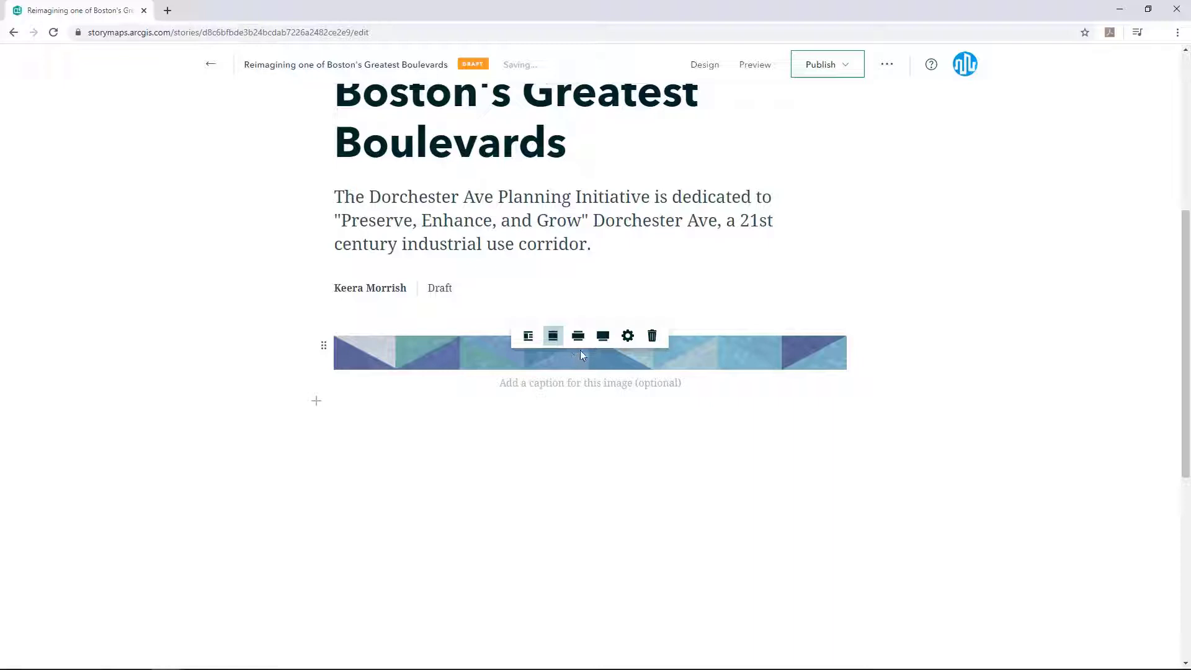
left_click(603, 337)
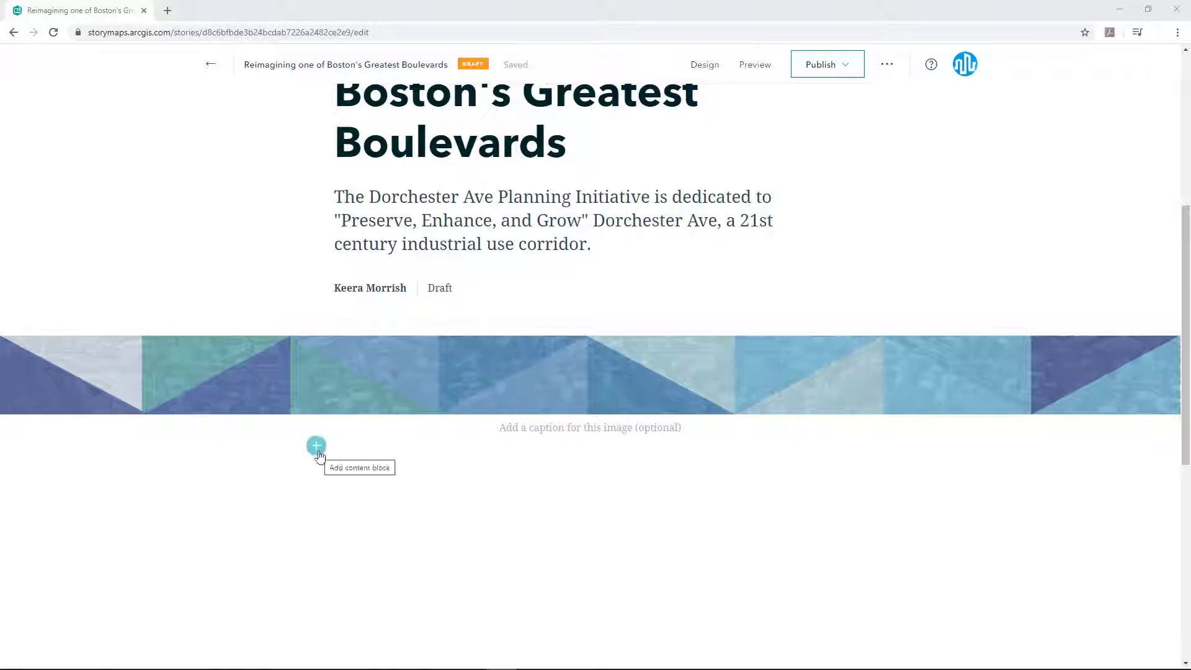
Step: Add the heading "EXECUTIVE SUMMARY" below the banner image
left_click(316, 446)
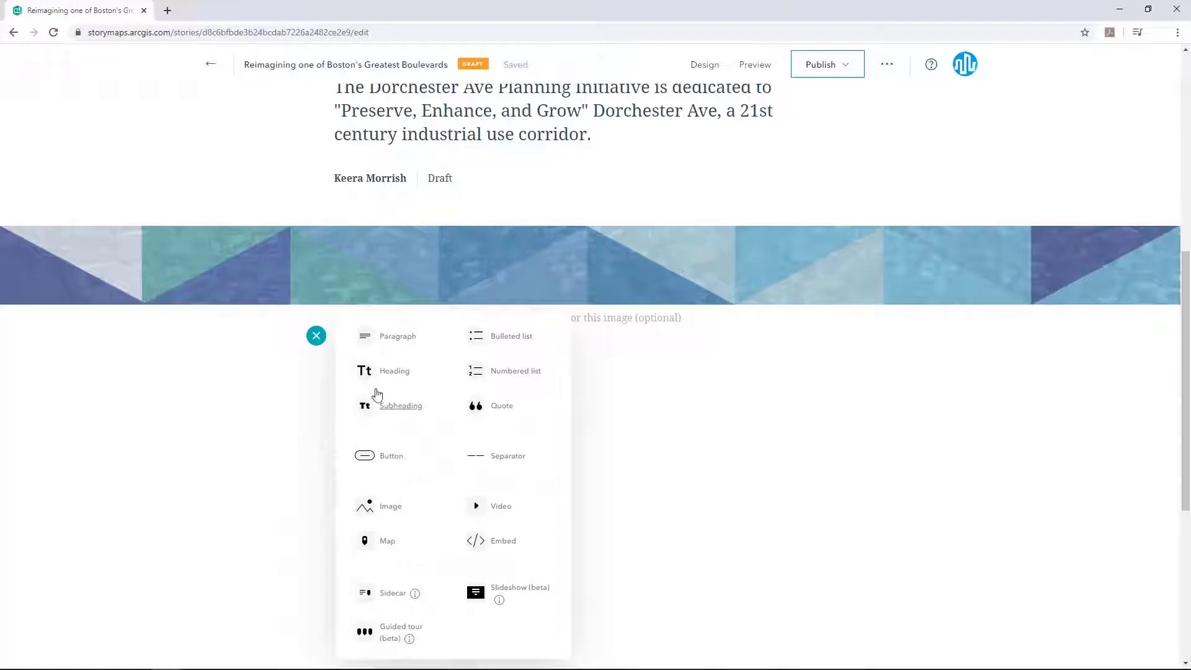
left_click(393, 372)
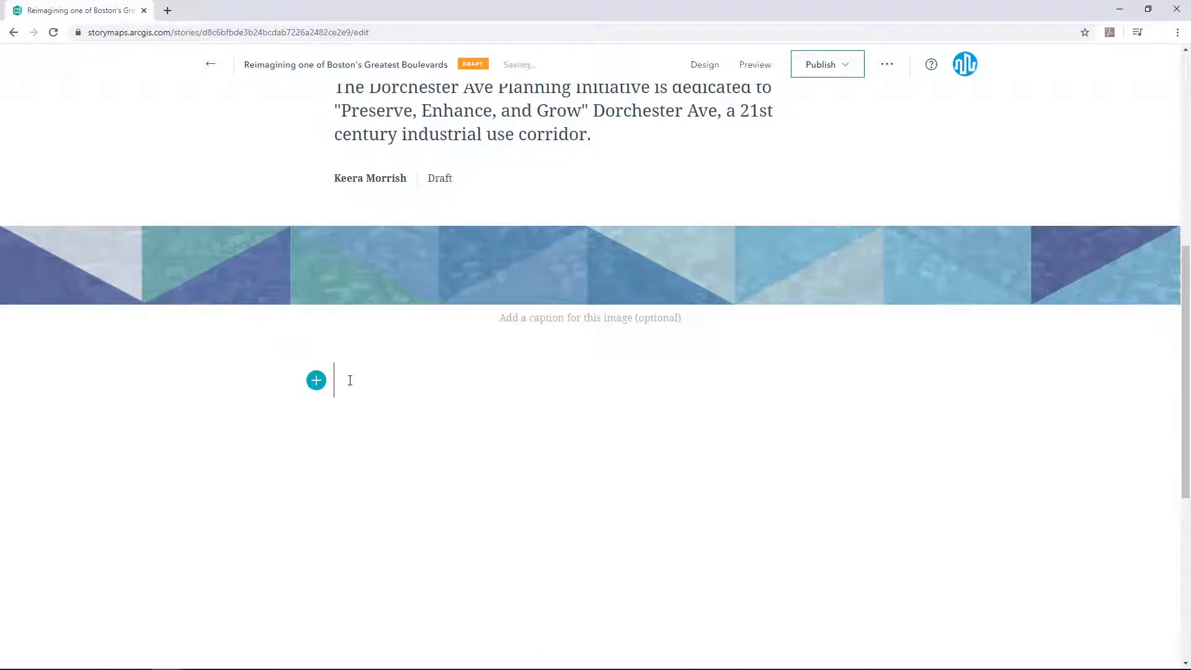
type("EXECUTIVE SUMMARY")
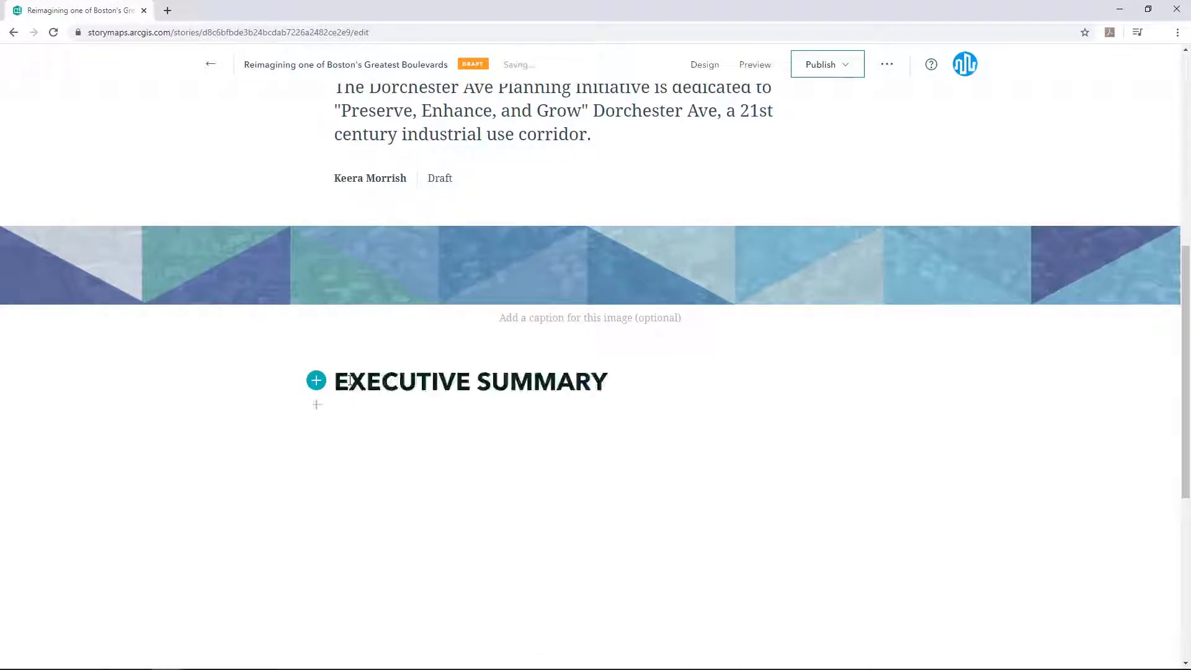
key("Return")
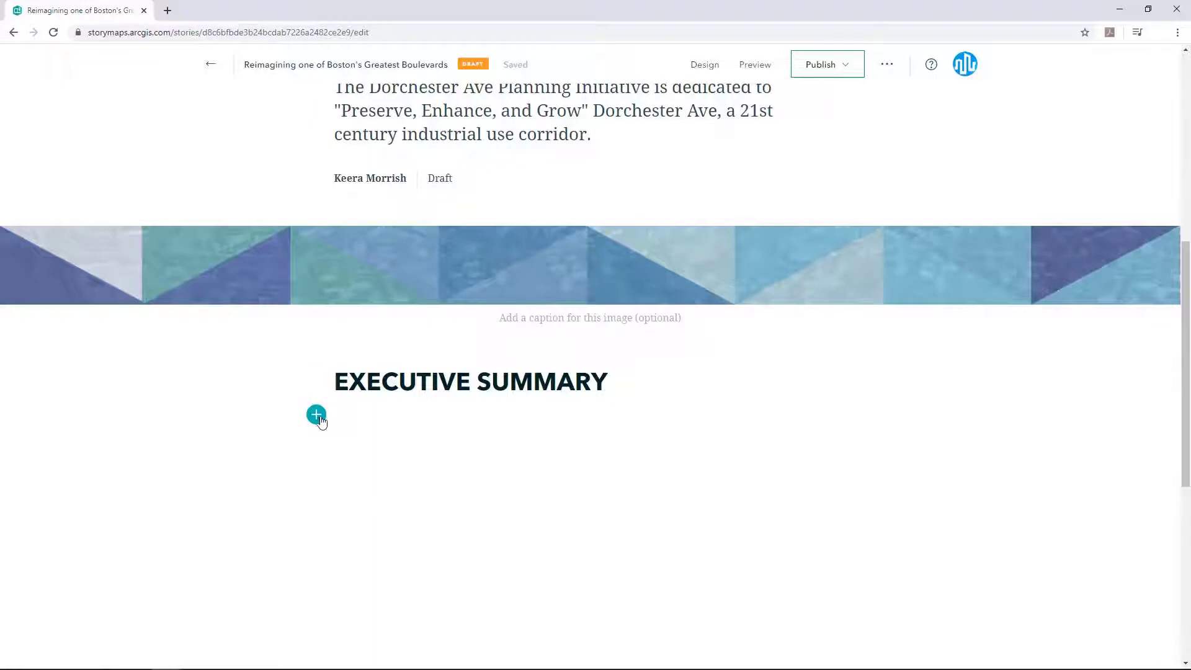
Step: Insert the "Blue line 8in_4pt" image below the EXECUTIVE SUMMARY heading
left_click(319, 417)
left_click(389, 507)
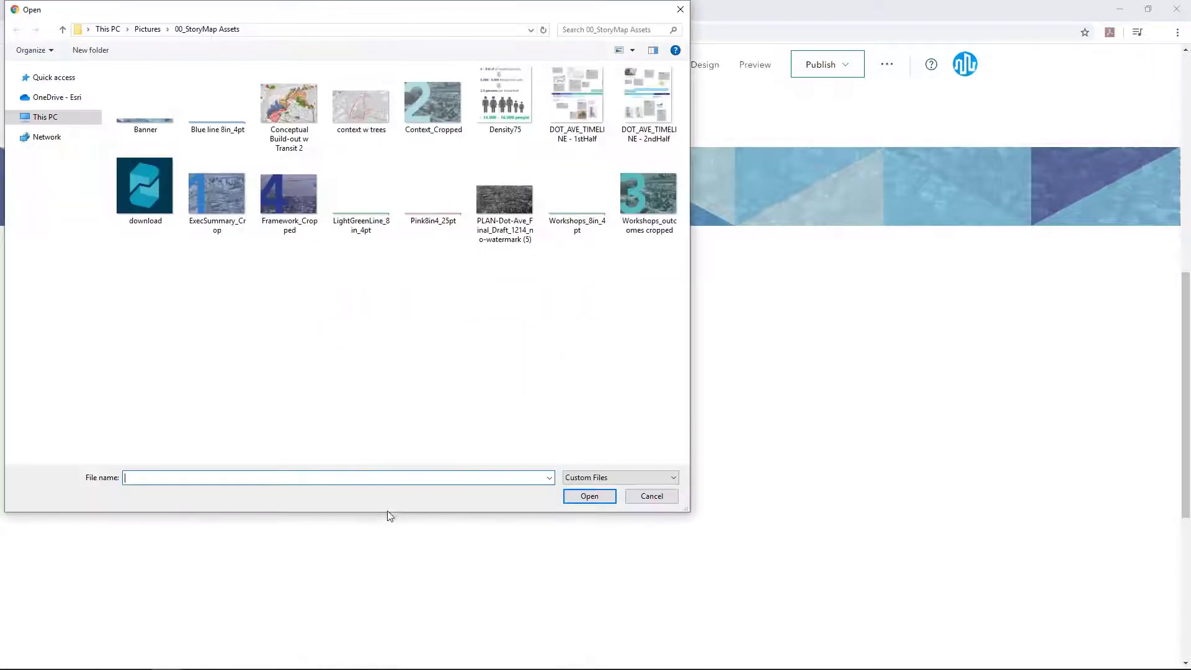
left_click(229, 124)
left_click(580, 496)
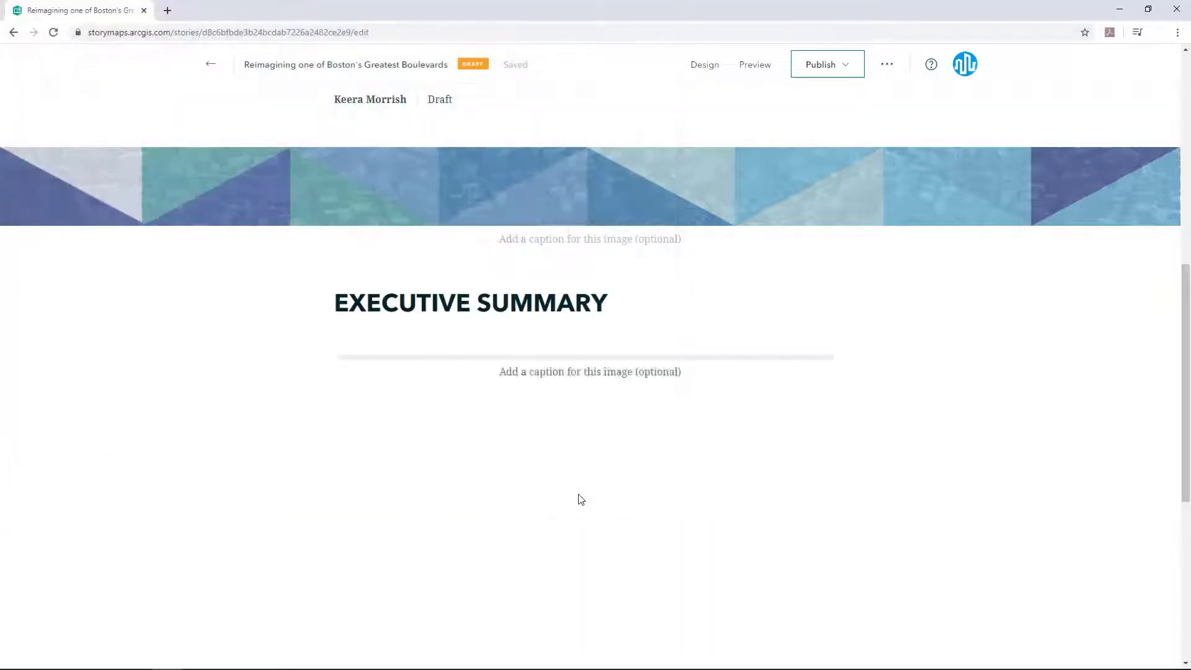
Step: Add the subheading "THE PLAN" below the blue line image
left_click(316, 390)
left_click(385, 408)
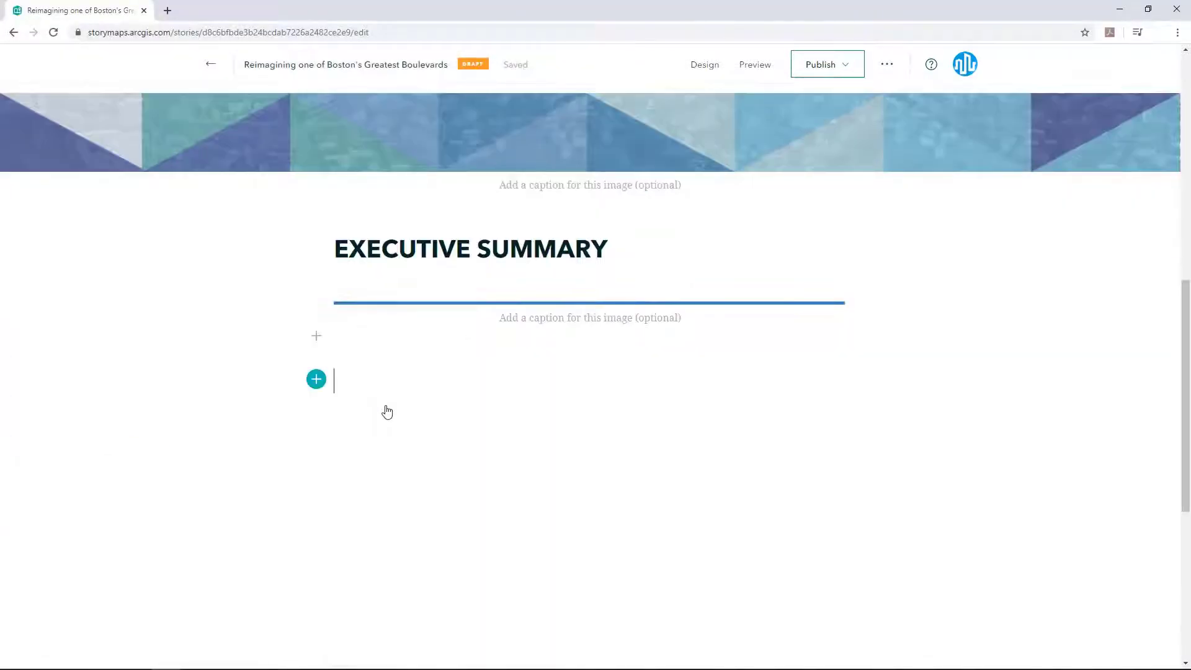
type("THE PLAN")
key("Return")
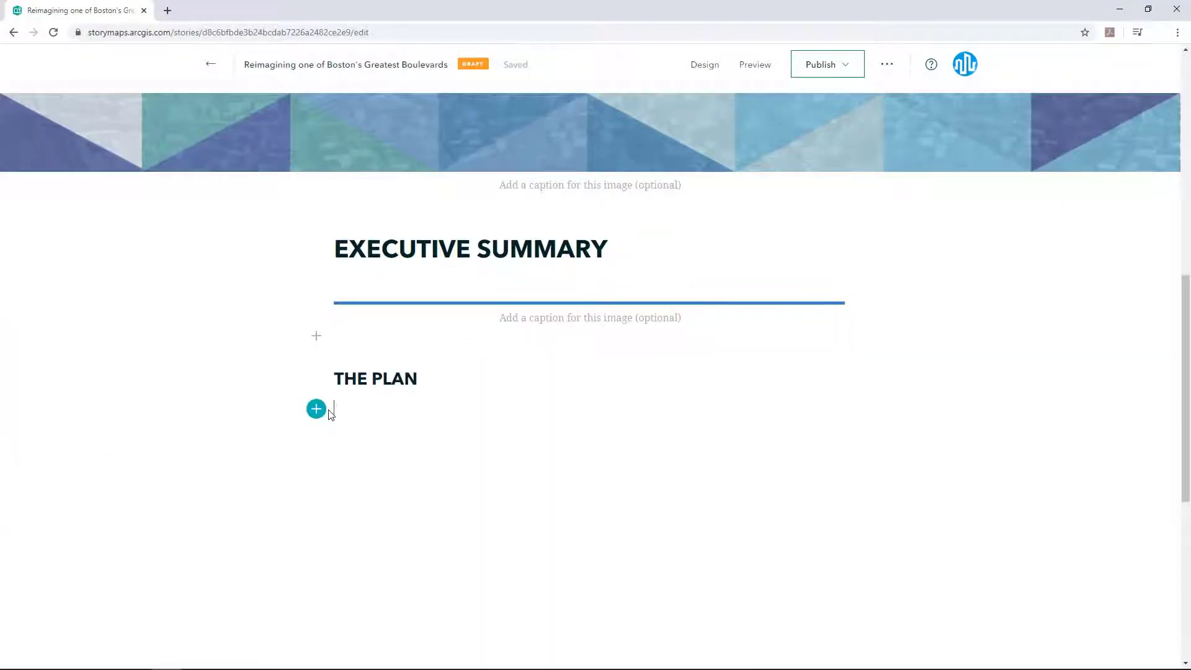
Step: Add two paragraphs under THE PLAN, beginning "Boston is a growing city." and "The PLAN: South Boston Dorchester Avenue Planning Initiative represents an opportunity"
left_click(316, 408)
left_click(396, 339)
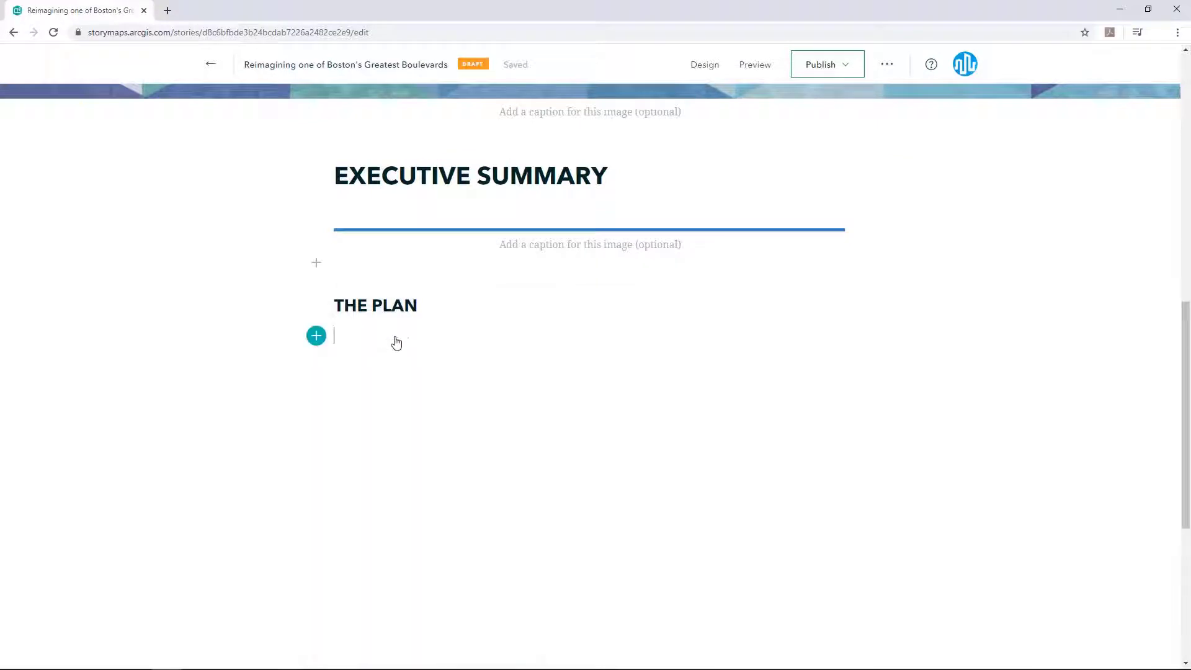
type("Boston is a growing city. Reversing decades of declining population during the last half of the 20th century, Boston’s population is projected to increase by 91,000 to 709,000 by 2030. Growth at this scale needs to be planned and managed in order to ensure a healthy city and quality of life throughout its neighborhoods. Shifts in household size and composition come with population growth. Finally, Bostonians have changed how they live, work, play, and get around.")
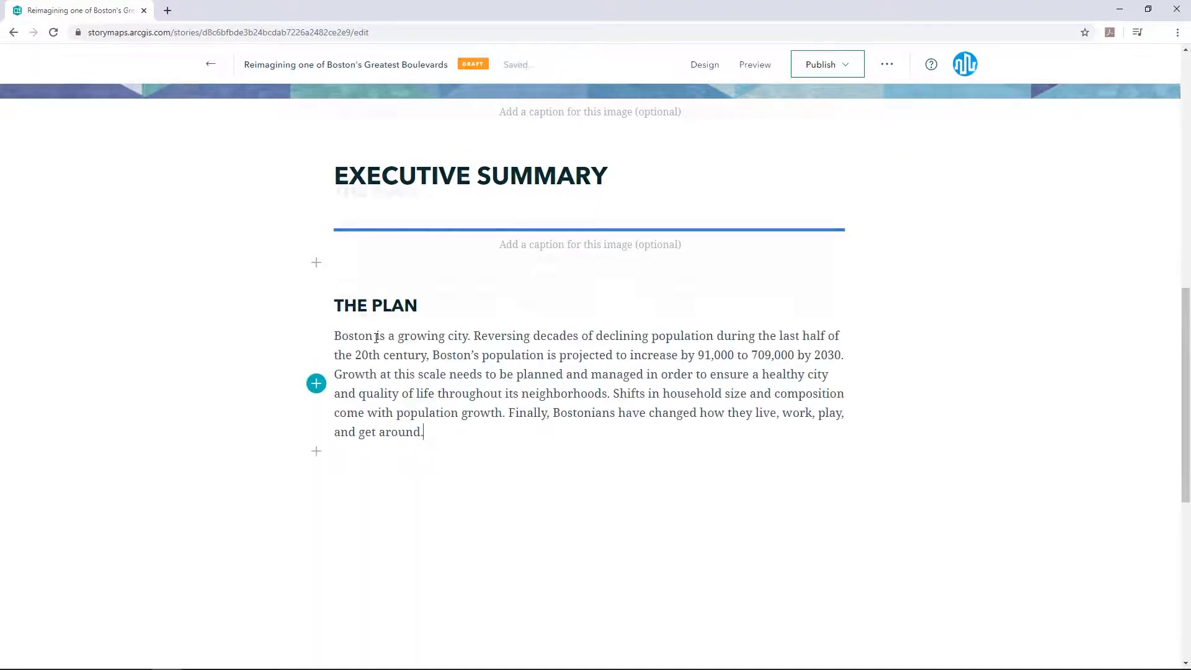
key("Return")
type("The PLAN: South Boston Dorchester Avenue Planning Initiative represents an opportunity to build a 21st-century district by strategically planning for a broader type of uses and a scale of development best suited for the future of the Dorchester Avenue Corridor. The outcome of the planning initiative is a Strategic Plan (the \"Plan\").")
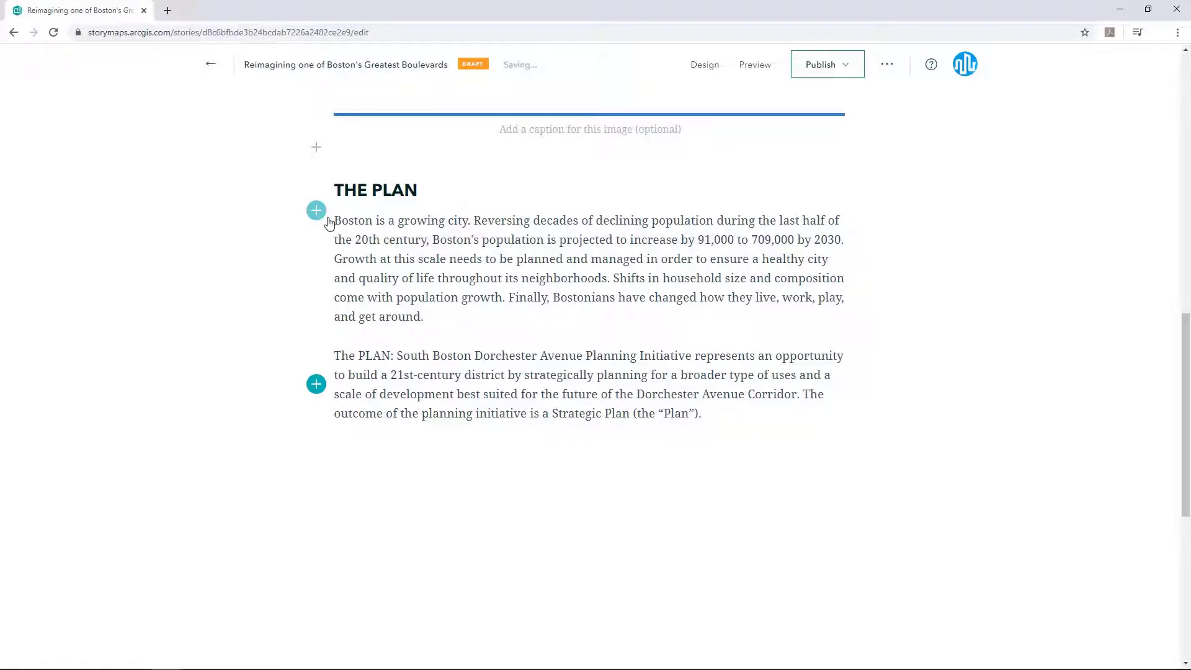
Step: Insert the "ExecSummary_Crop" image below THE PLAN subheading and float it beside the paragraph text
left_click(317, 211)
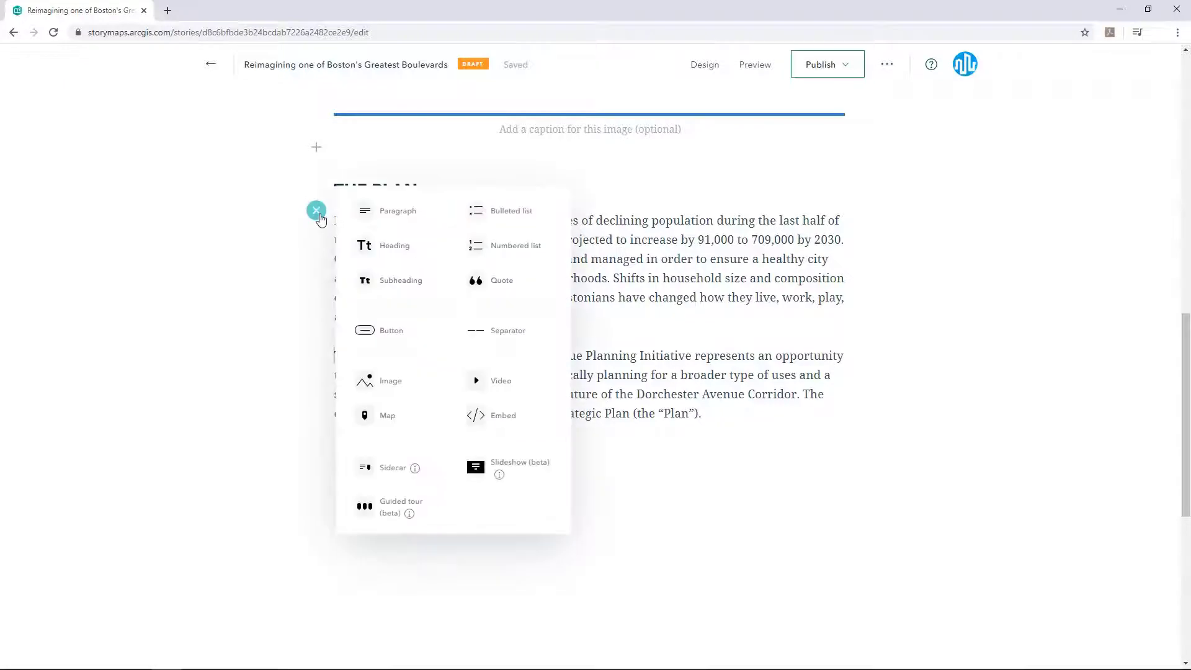
left_click(399, 386)
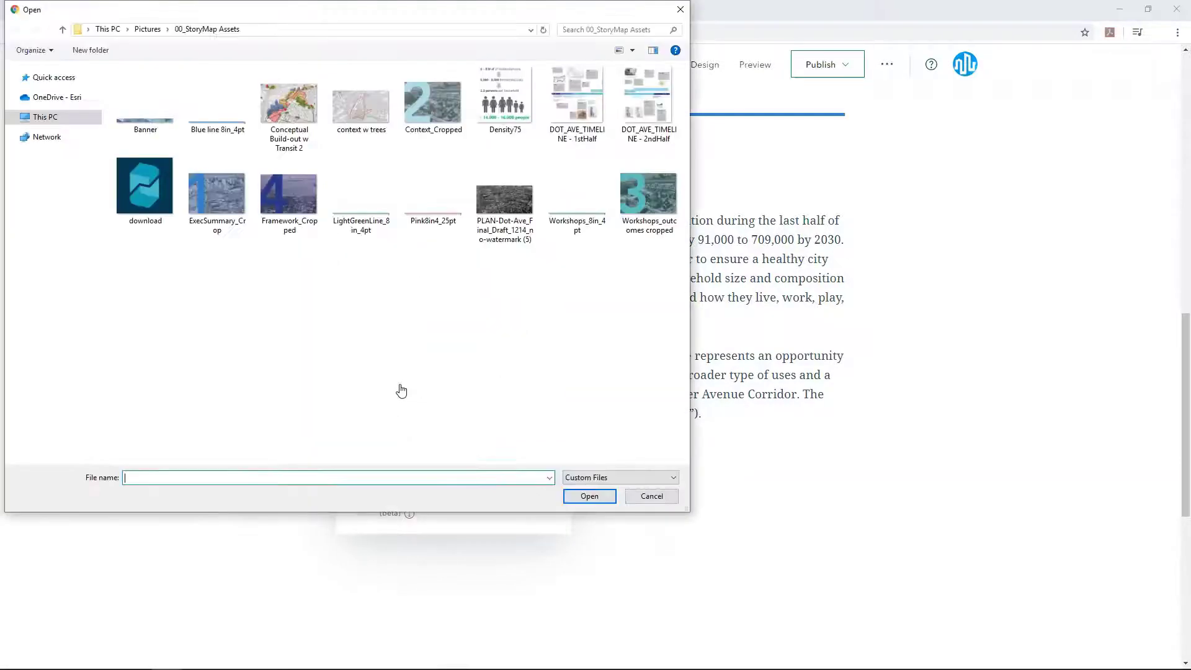
left_click(214, 205)
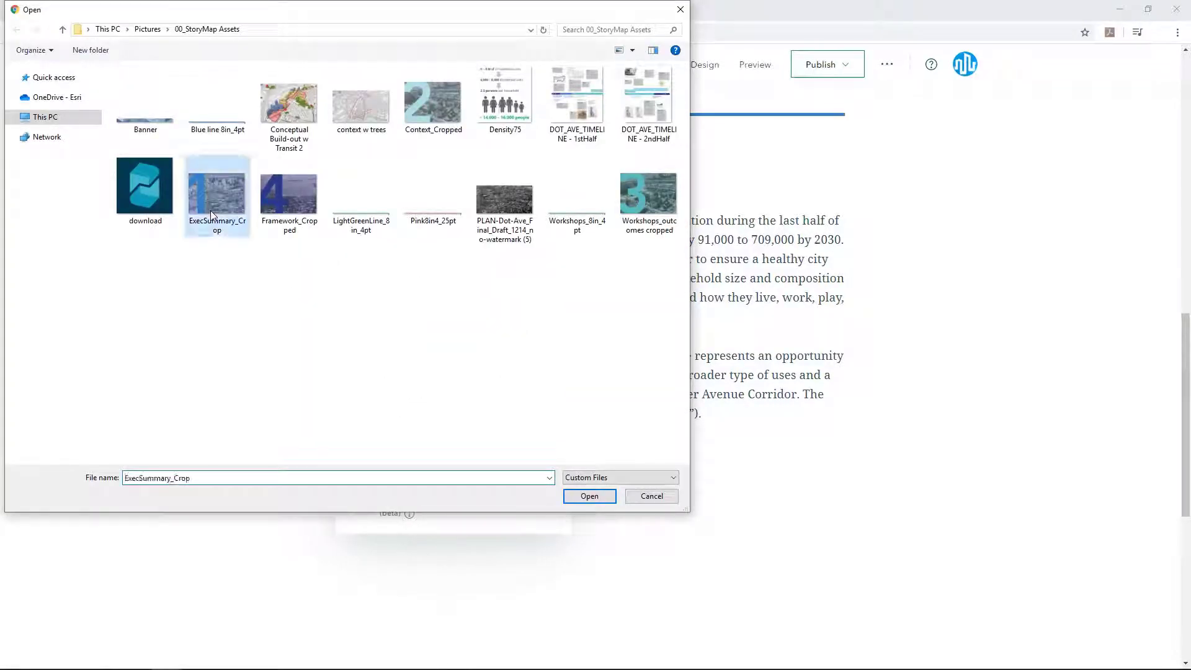
left_click(587, 495)
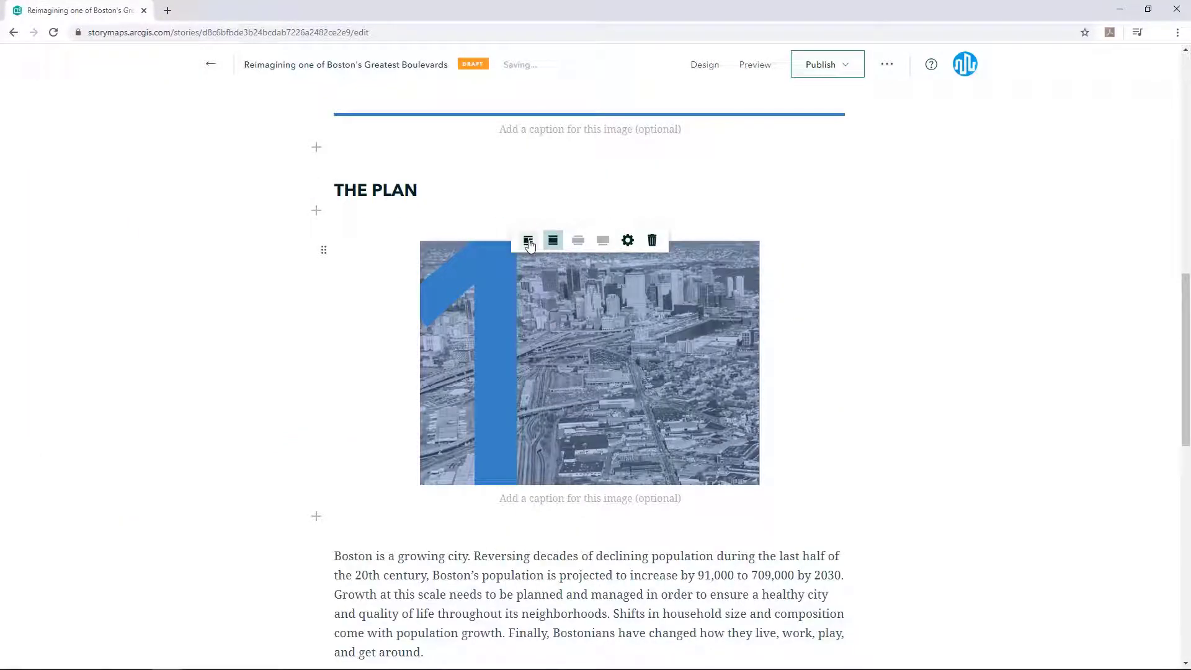
left_click(529, 242)
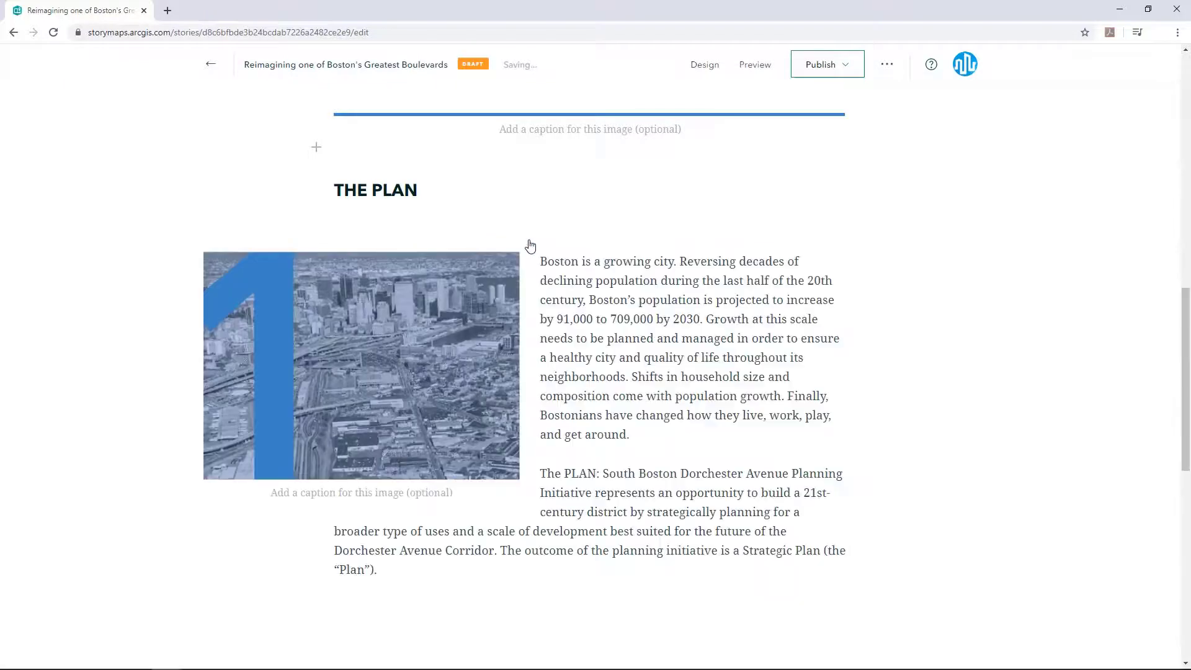
Step: Push the second paragraph below the image and add the paragraph "The goals of the Plan are to create a framework for:" under it
left_click(541, 474)
key("Return")
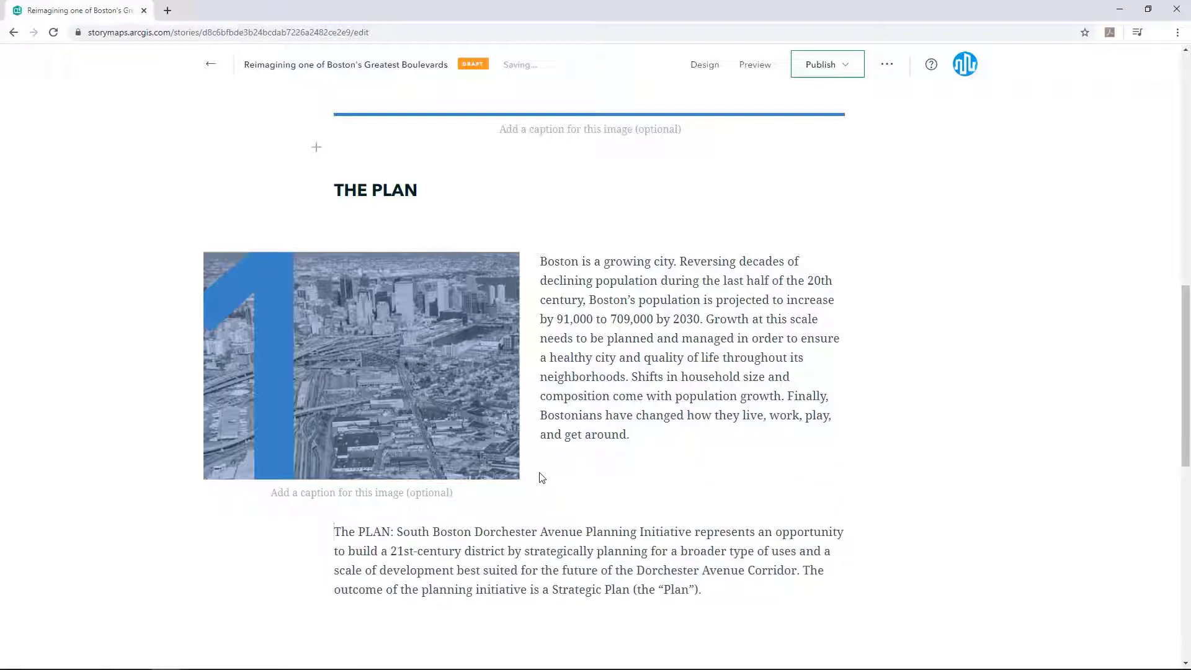
scroll(542, 477, "down", 2)
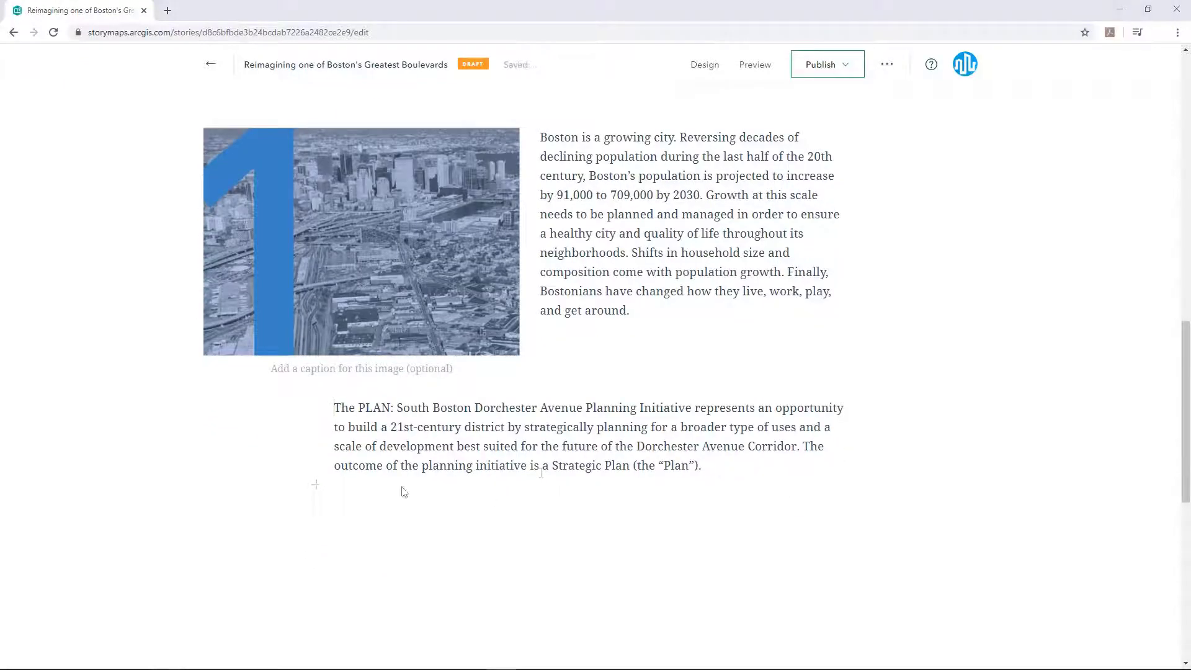
left_click(316, 485)
left_click(376, 346)
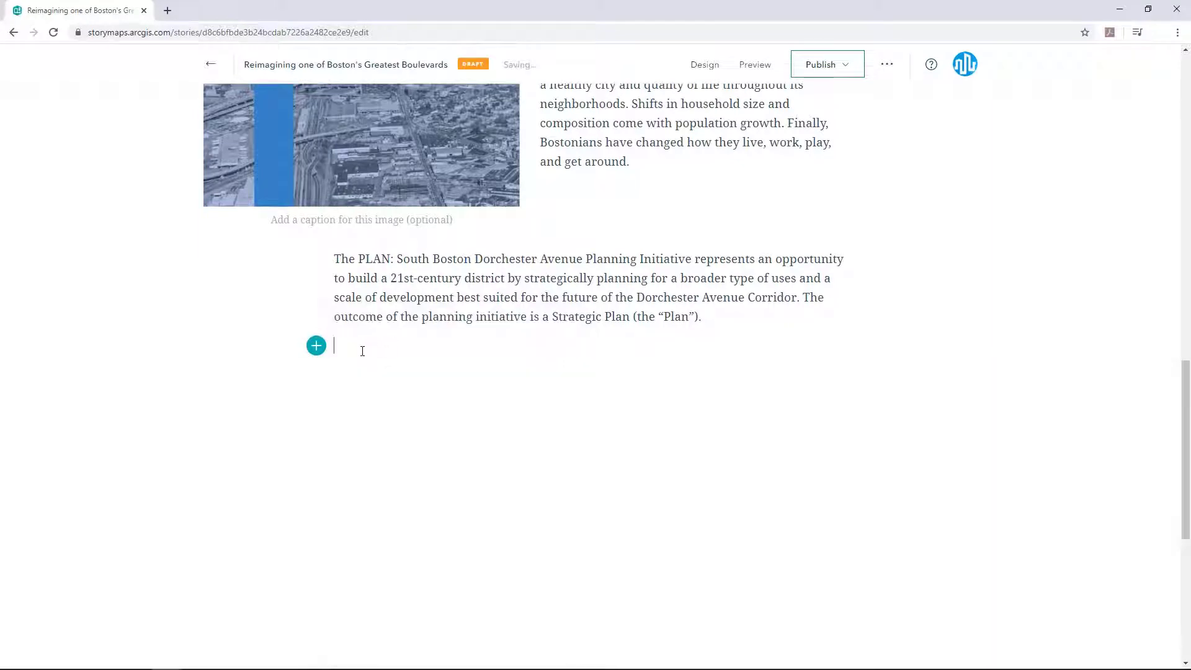
type("The goals of the Plan are to create a framework for:")
key("Return")
Step: Add a bulleted list of the plan goals, from "A new, urban, mixed-use 21st-century district in Boston." to "Best practices to encourage job creation and small business growth."
left_click(317, 354)
left_click(503, 343)
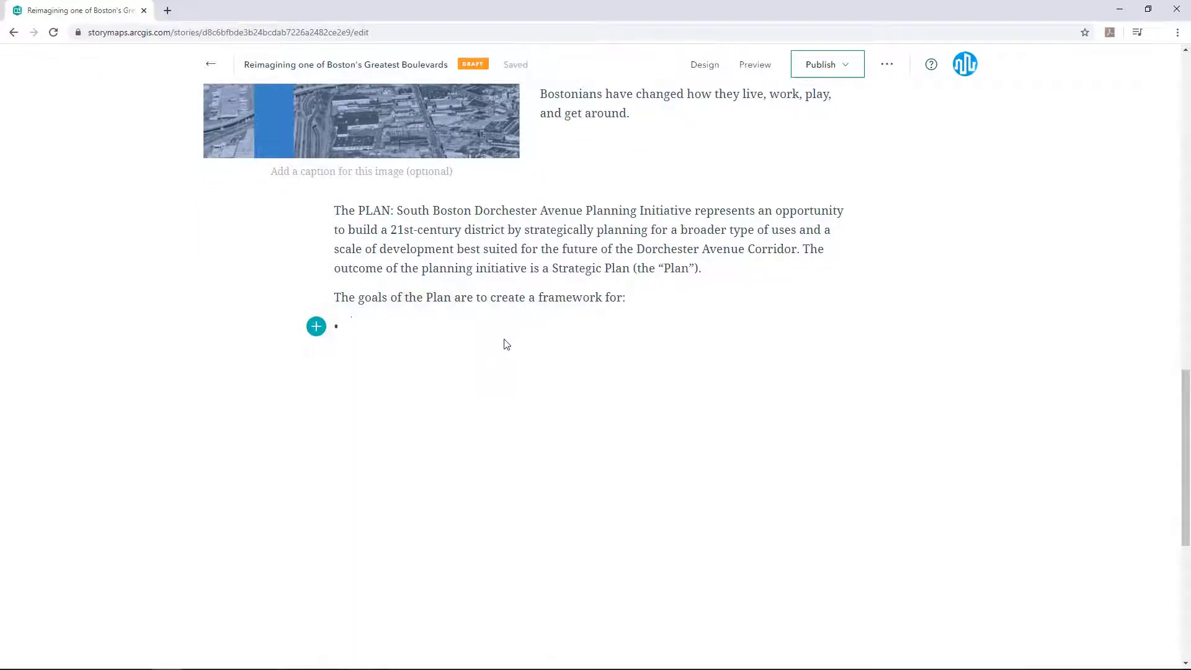
key("ctrl+v")
key("Return")
Step: Add a paragraph below the bulleted list beginning "The Plan is intentionally prescriptive in certain areas such as heights, community benefits, use zones, and urban design"
left_click(317, 463)
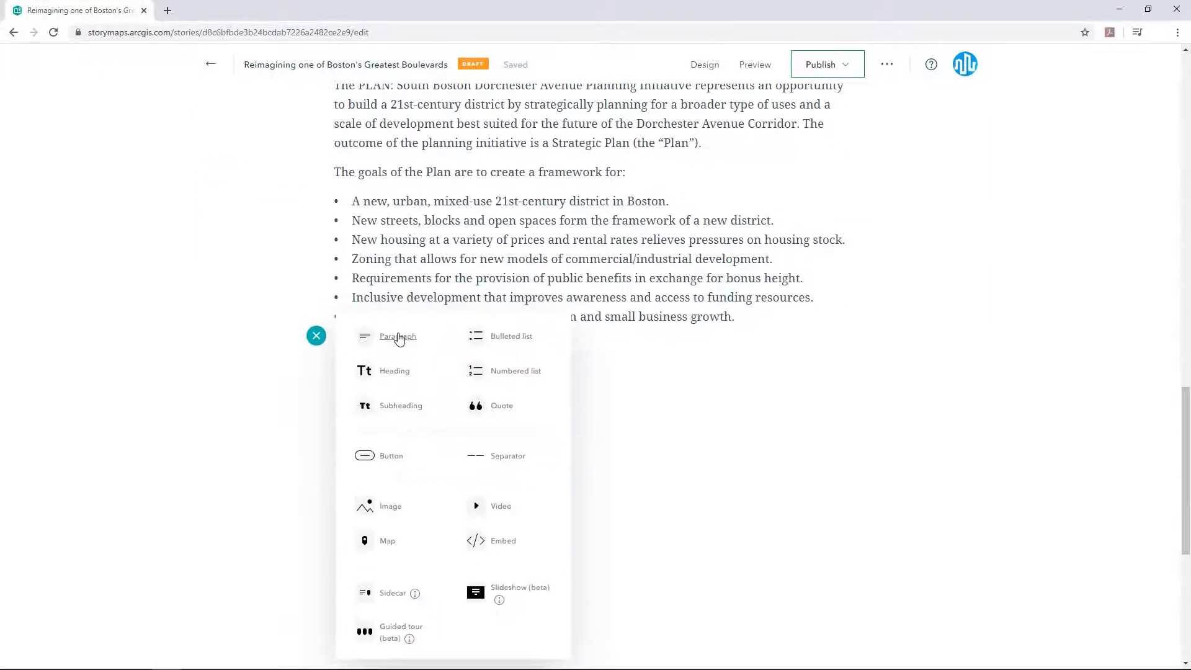
left_click(399, 339)
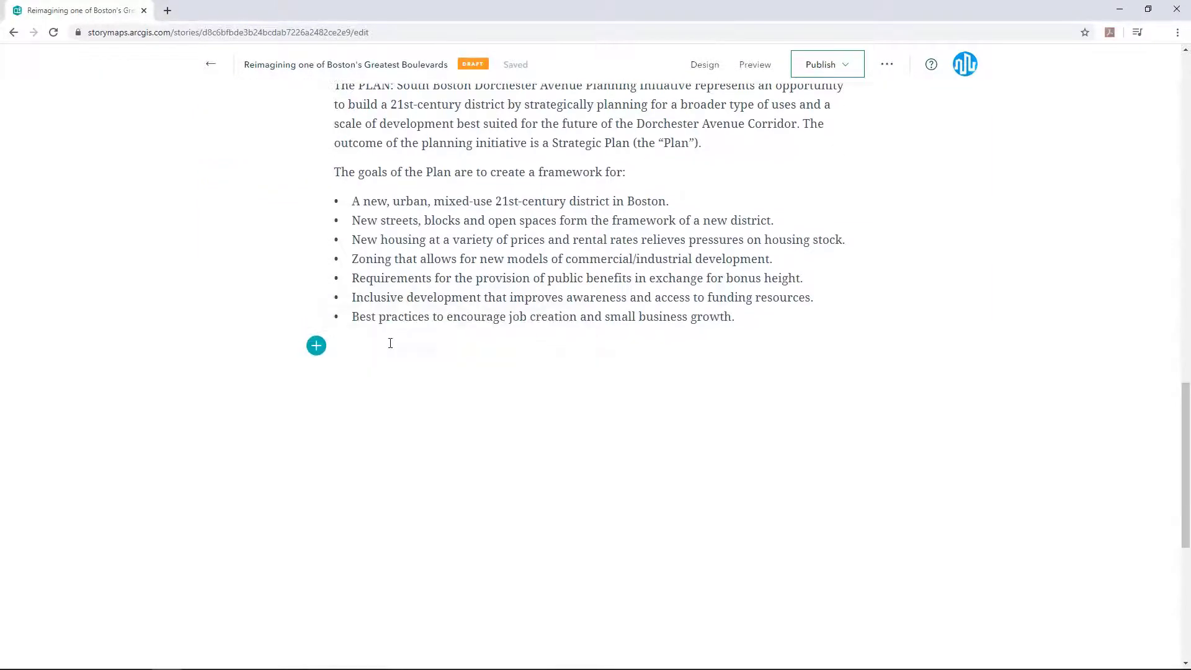
type("The Plan is intentionally prescriptive in certain areas such as heights, community benefits, use zones, and urban design guidelines, while allowing for greater flexibility in other areas such as implementation of street and open space networks.")
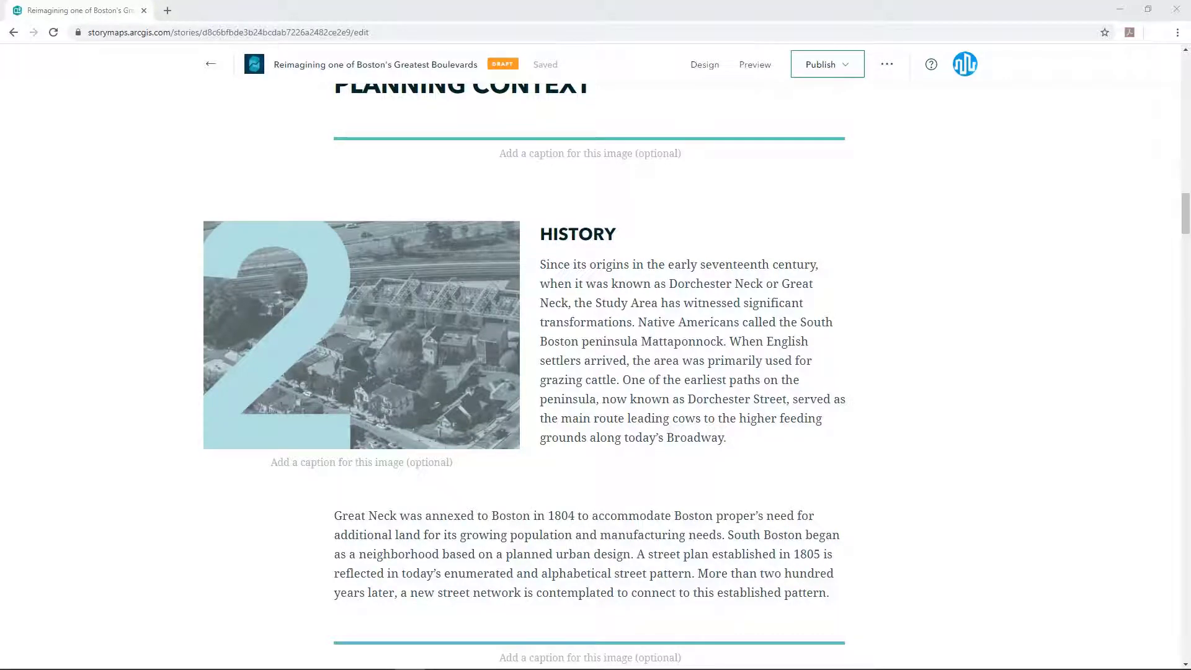
Step: Add the subheading "HISTORY OF THE STUDY AREA" below the teal line image that ends the HISTORY section
scroll(314, 410, "down", 6)
left_click(316, 404)
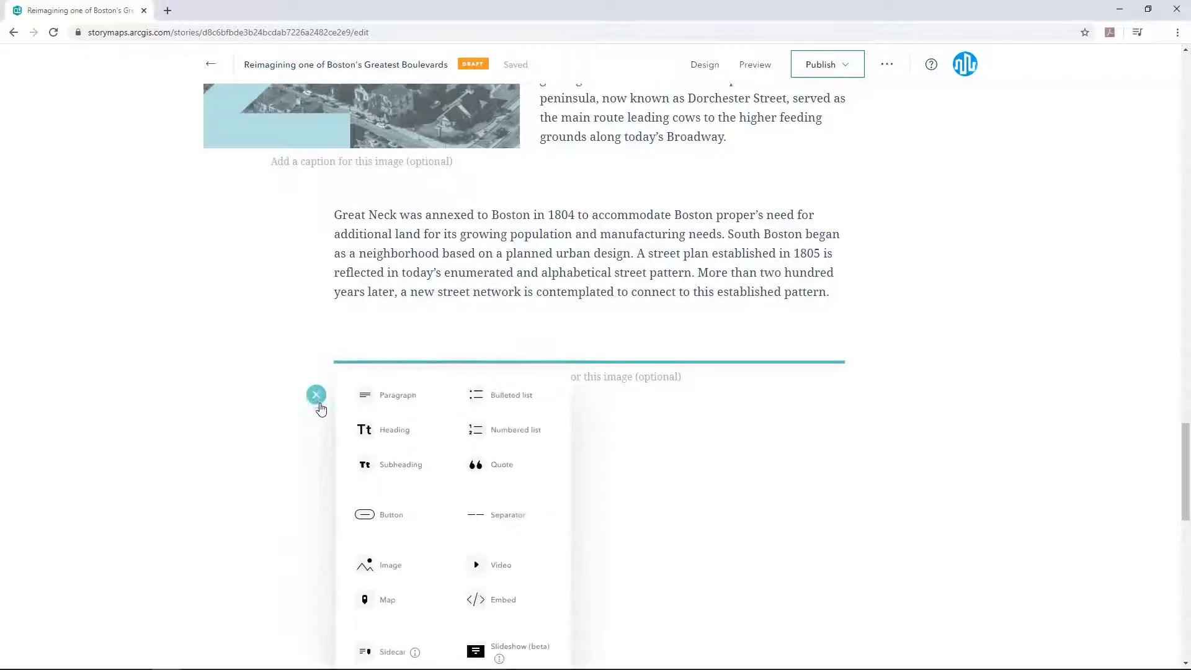
left_click(389, 405)
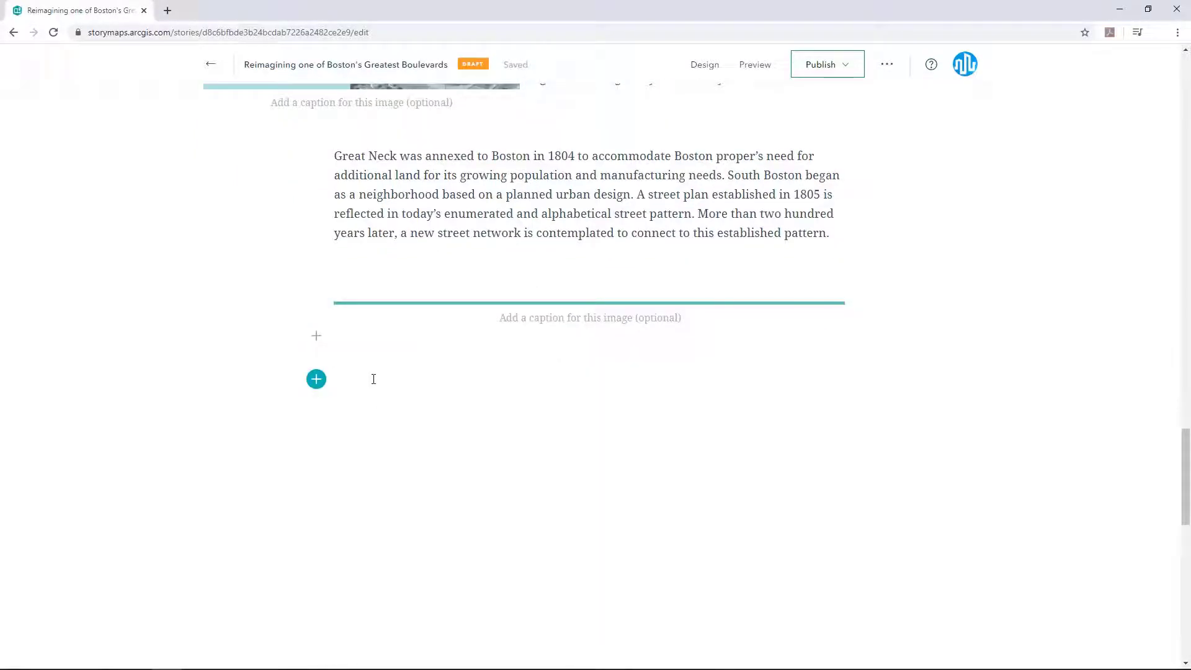
type("HISTORY OF THE STUDY AREA")
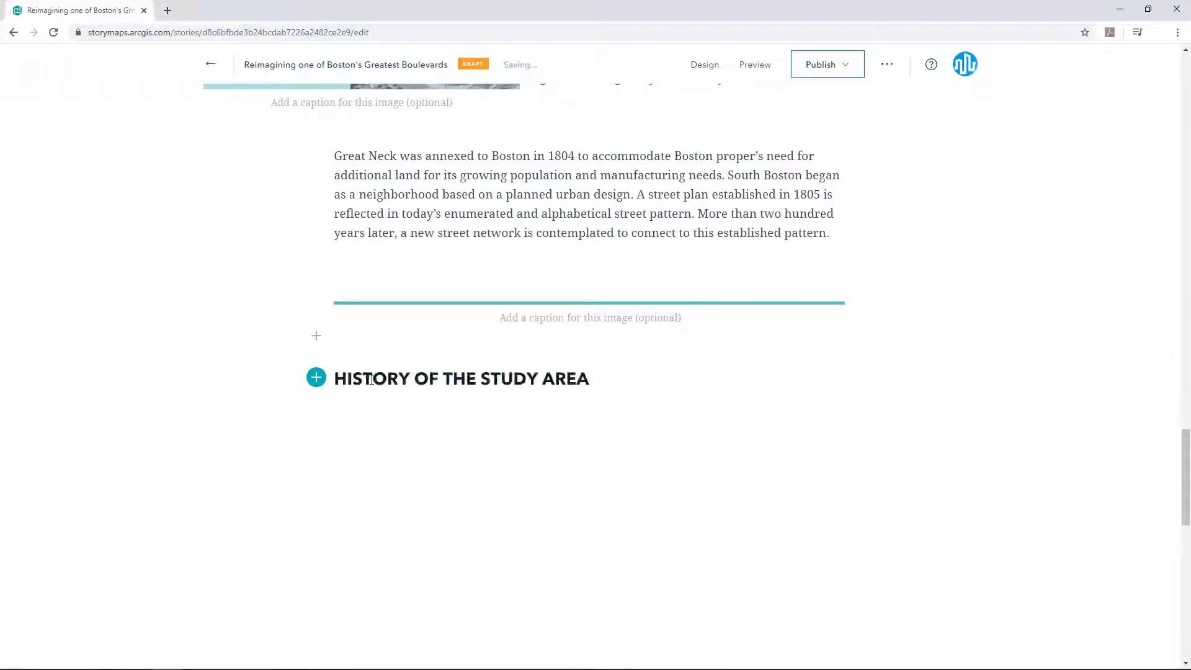
key("Return")
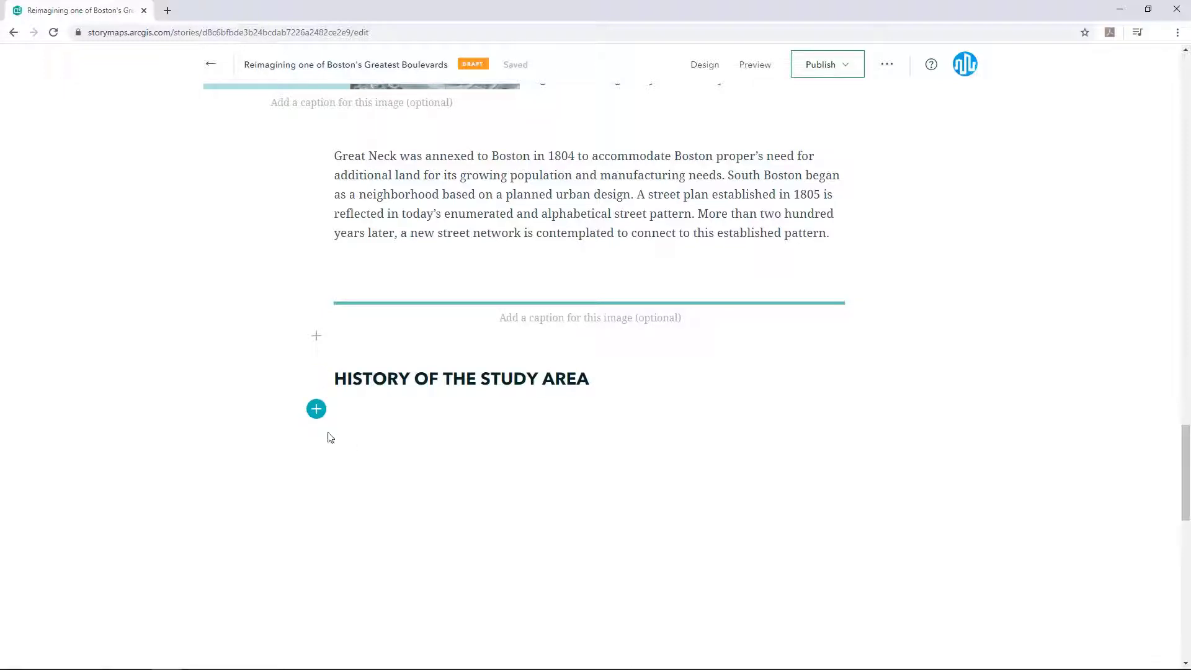
Step: Insert a guided tour with the media-focused layout below the HISTORY OF THE STUDY AREA subheading
left_click(317, 409)
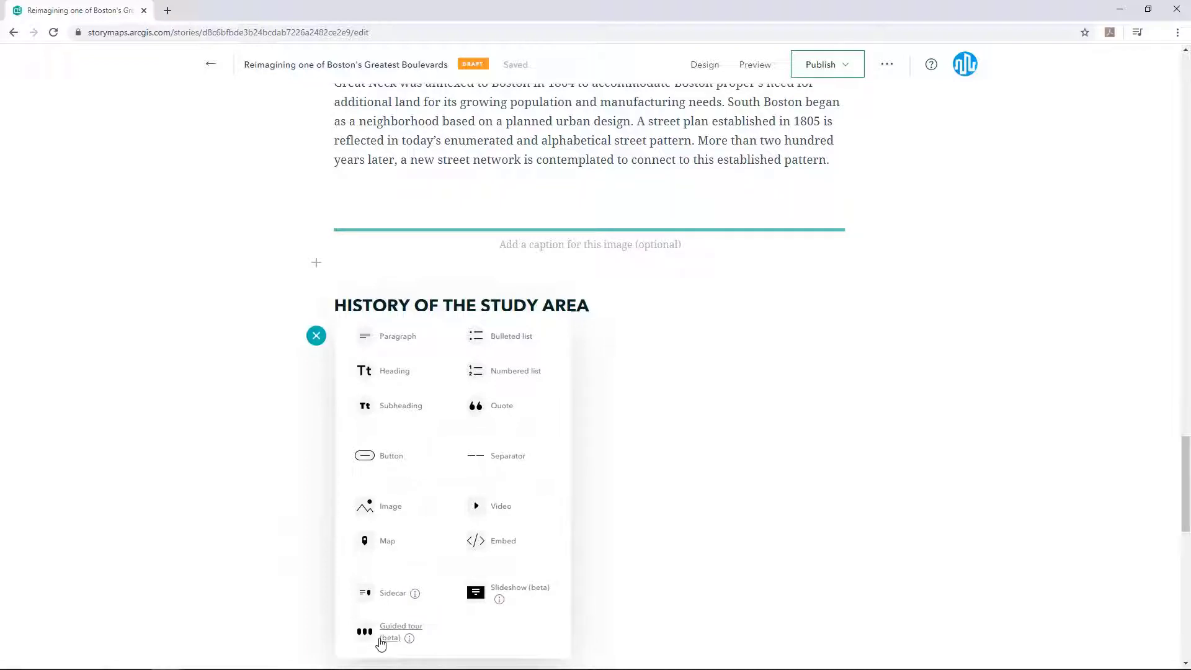
left_click(381, 645)
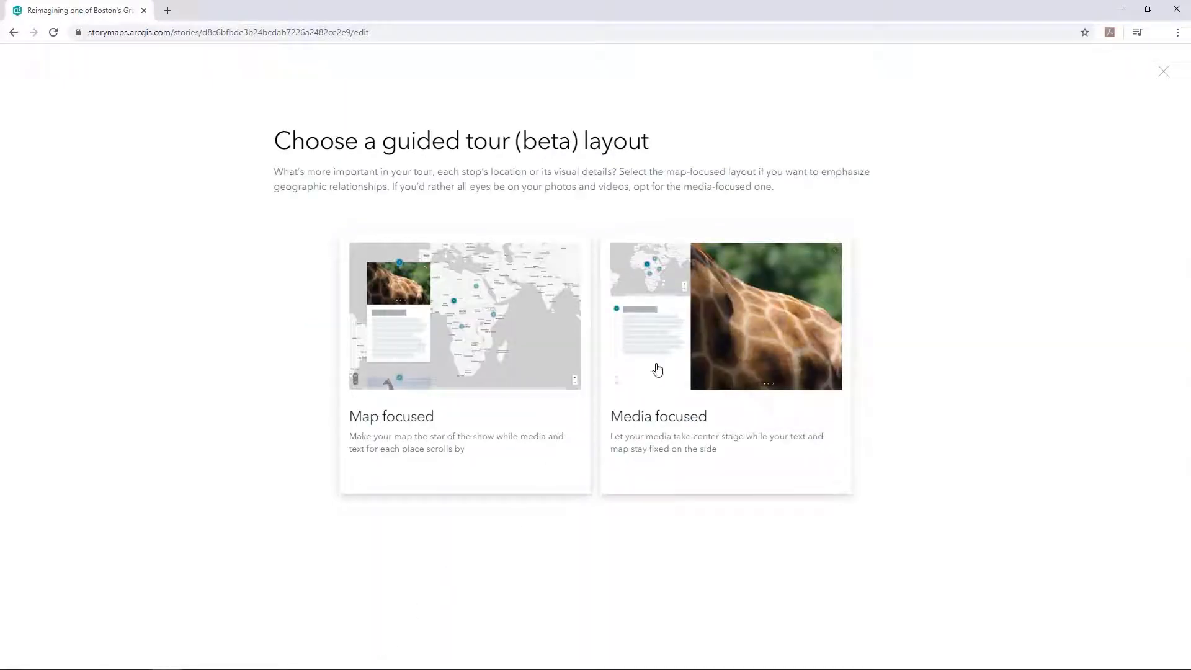
left_click(703, 329)
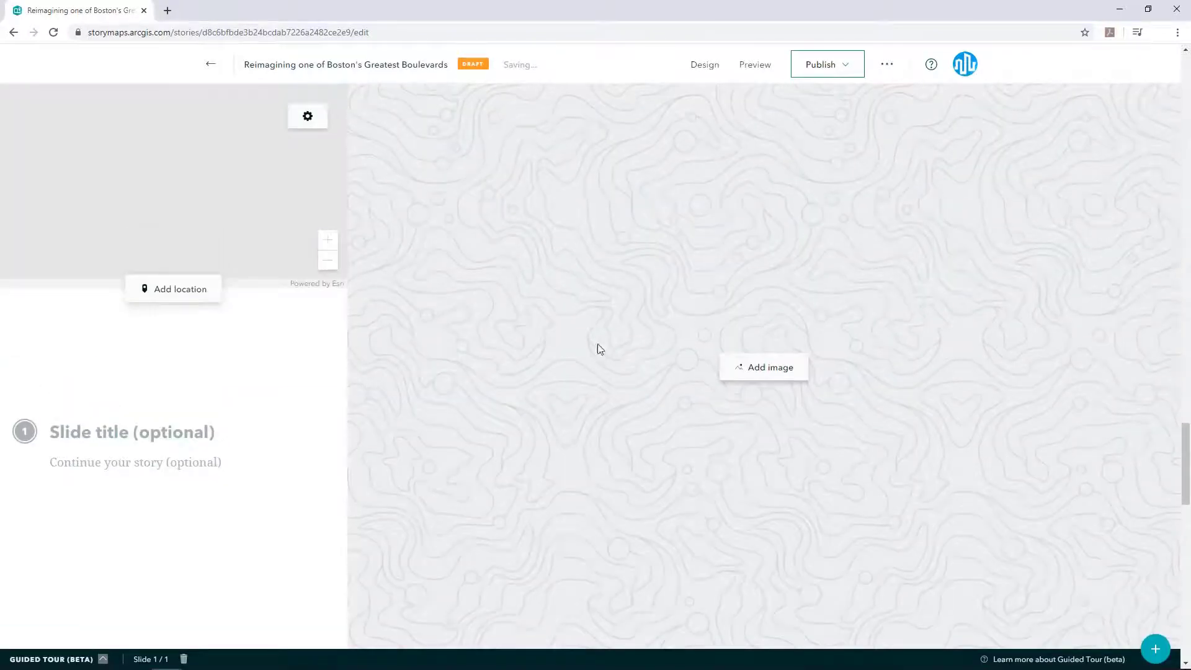
Step: Title the tour's first slide "17TH,18TH, &19TH CENTURIES" and paste in its history text, including the Old Colony Railroad paragraph
left_click(67, 433)
type("17TH,18TH, &19TH CENTURIES")
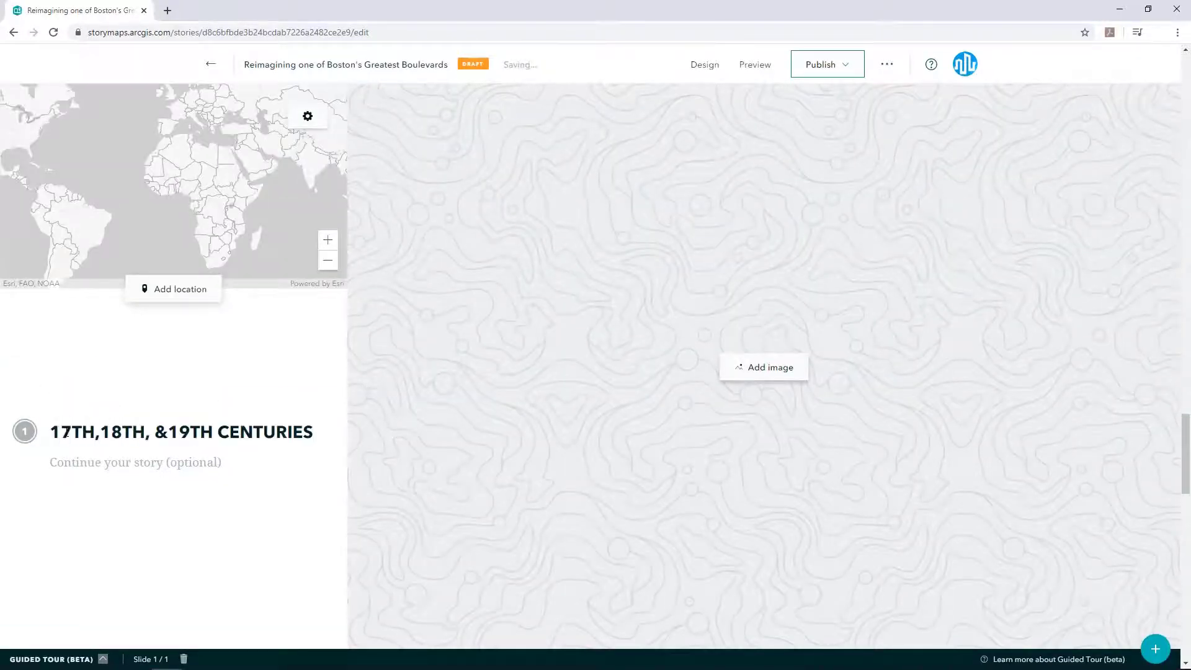
left_click(58, 459)
key("ctrl+v")
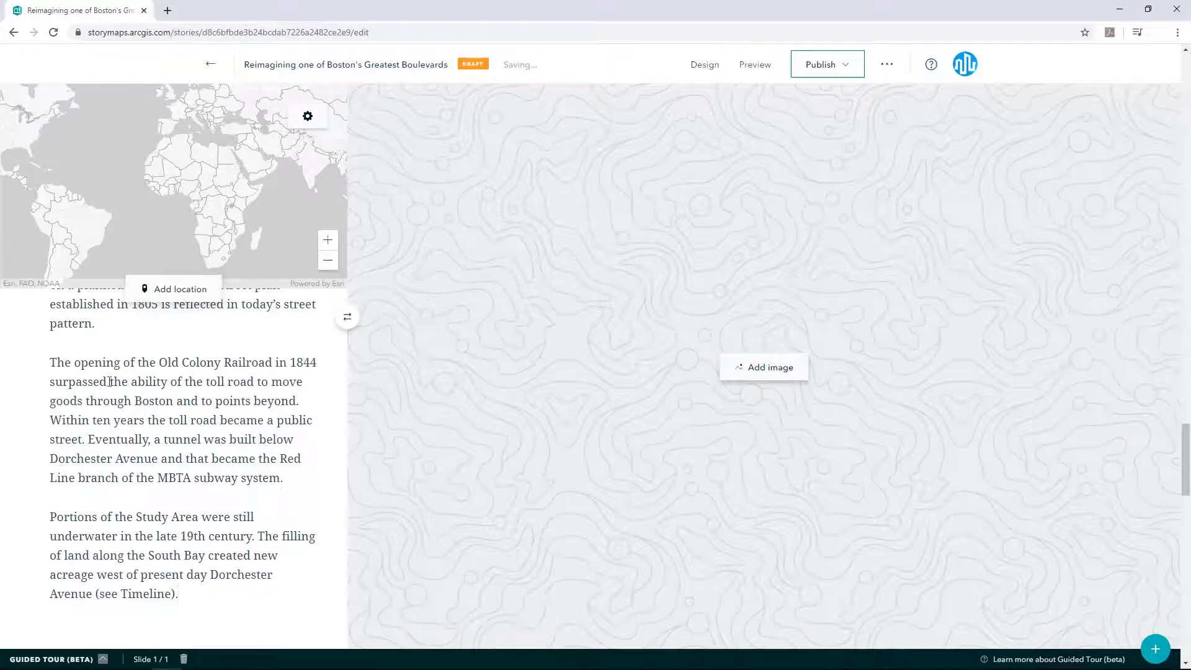
Step: Place the slide's tour point on Dorchester Ave, South Boston, just south of the Southampton St intersection, with a custom zoom level enabled
left_click(166, 290)
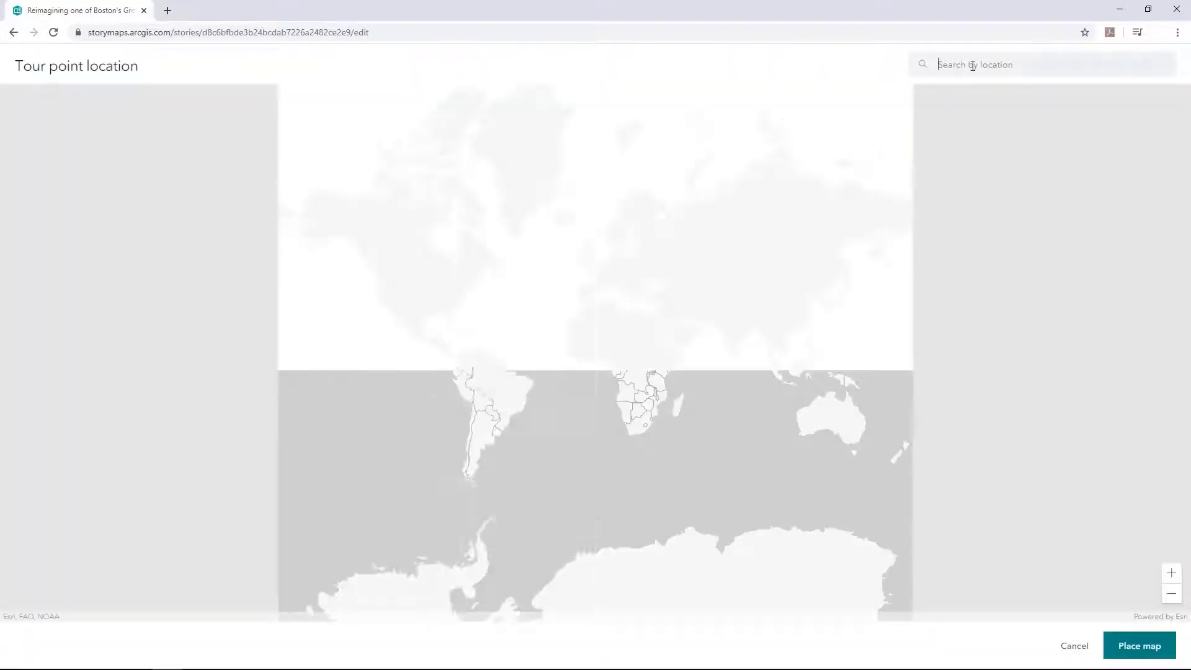
type("Dorchester")
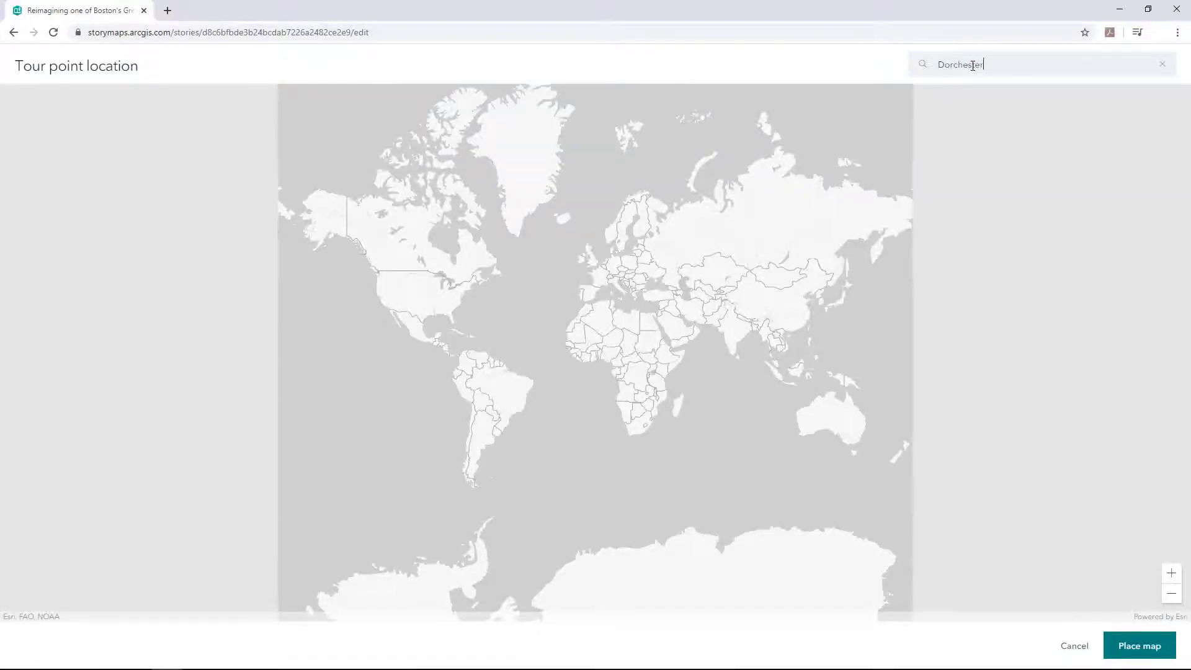
type(" Avenue South Boston")
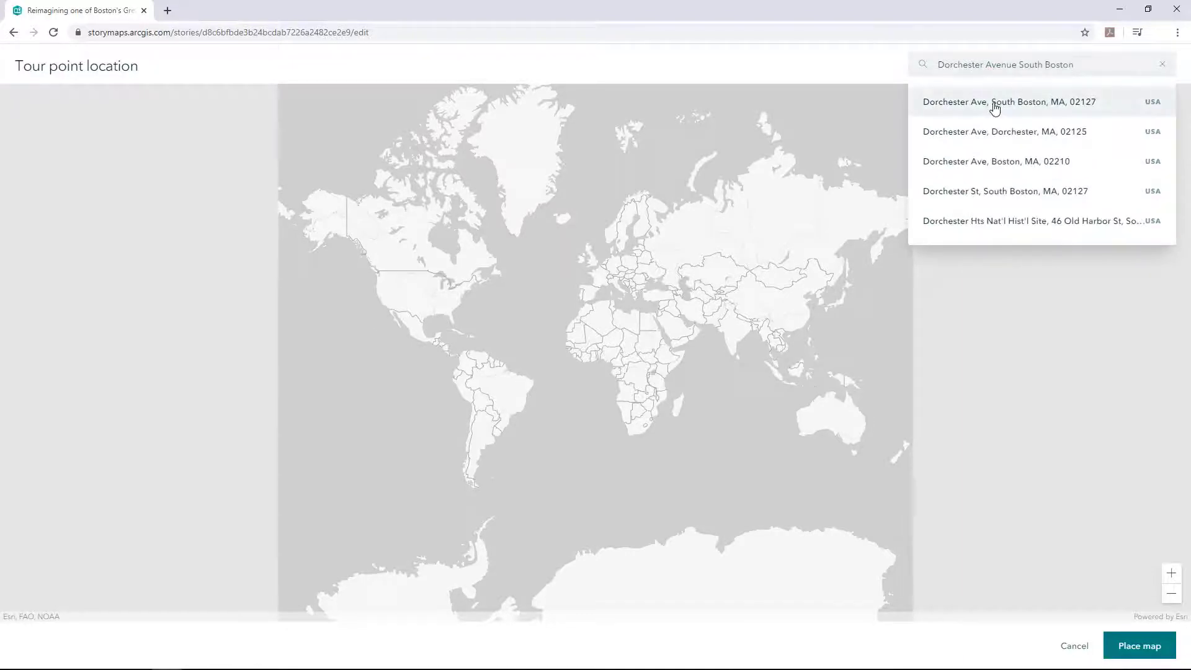
left_click(994, 105)
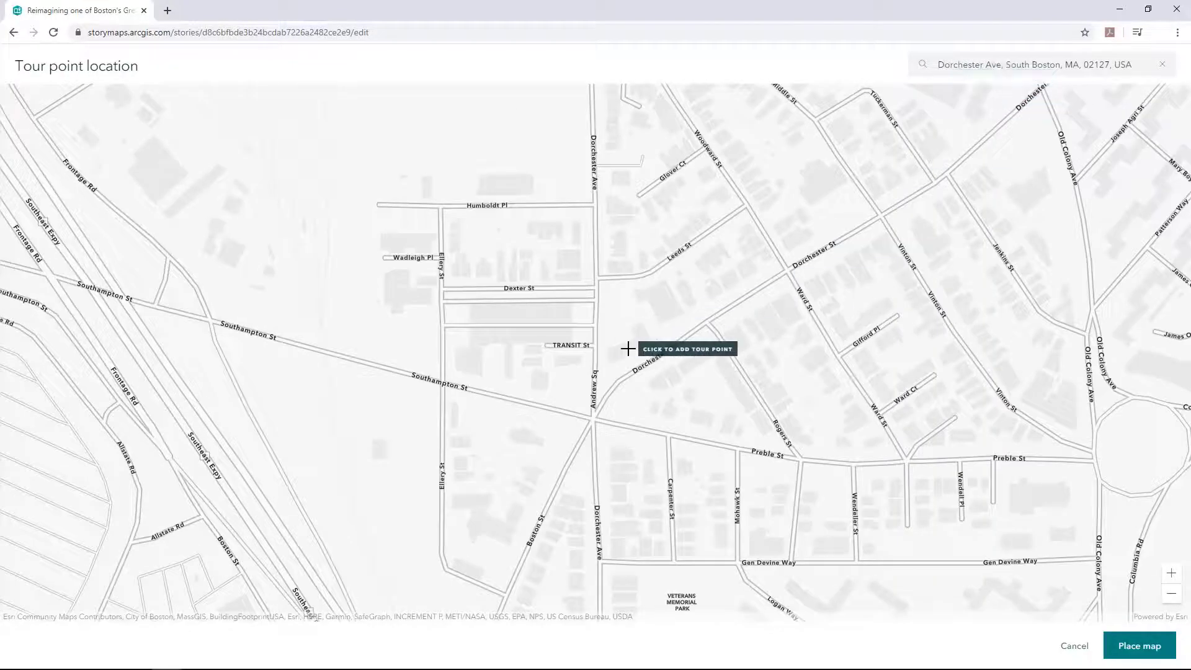
left_click_drag(627, 349, 636, 126)
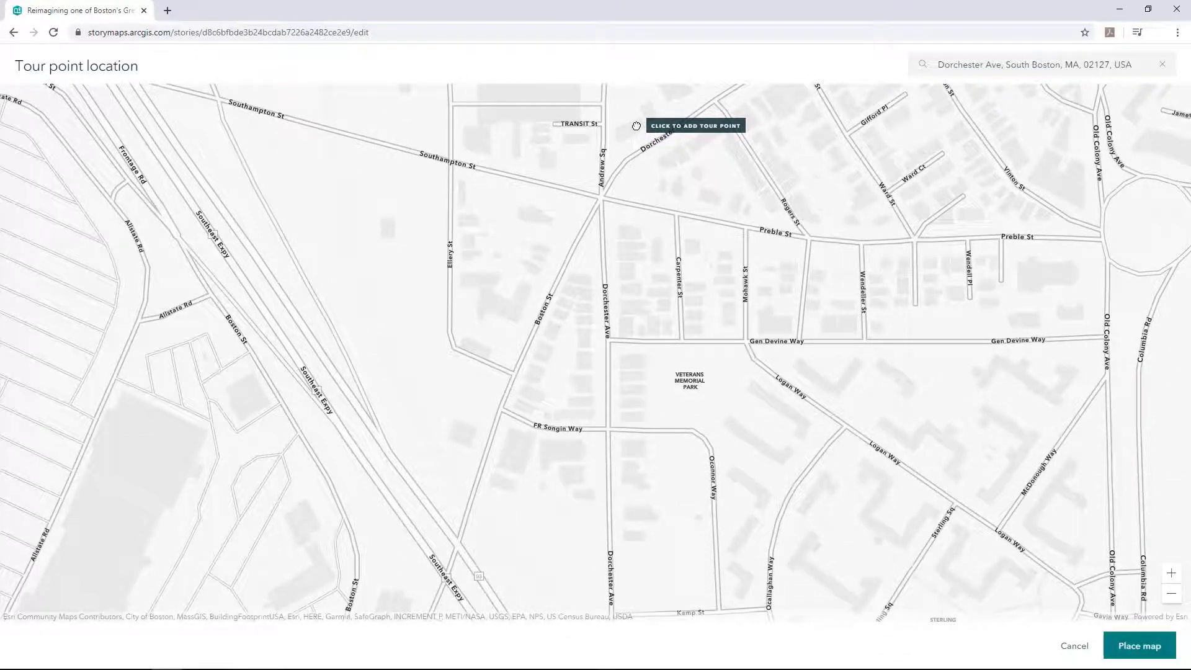
left_click(602, 226)
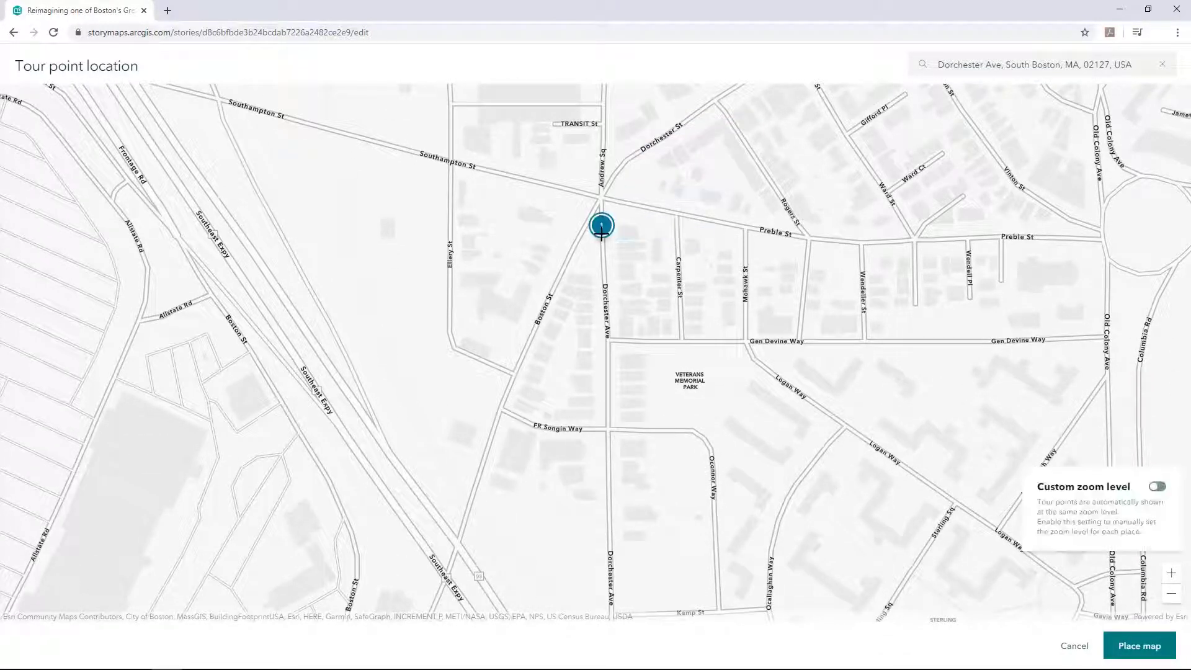
left_click(1161, 487)
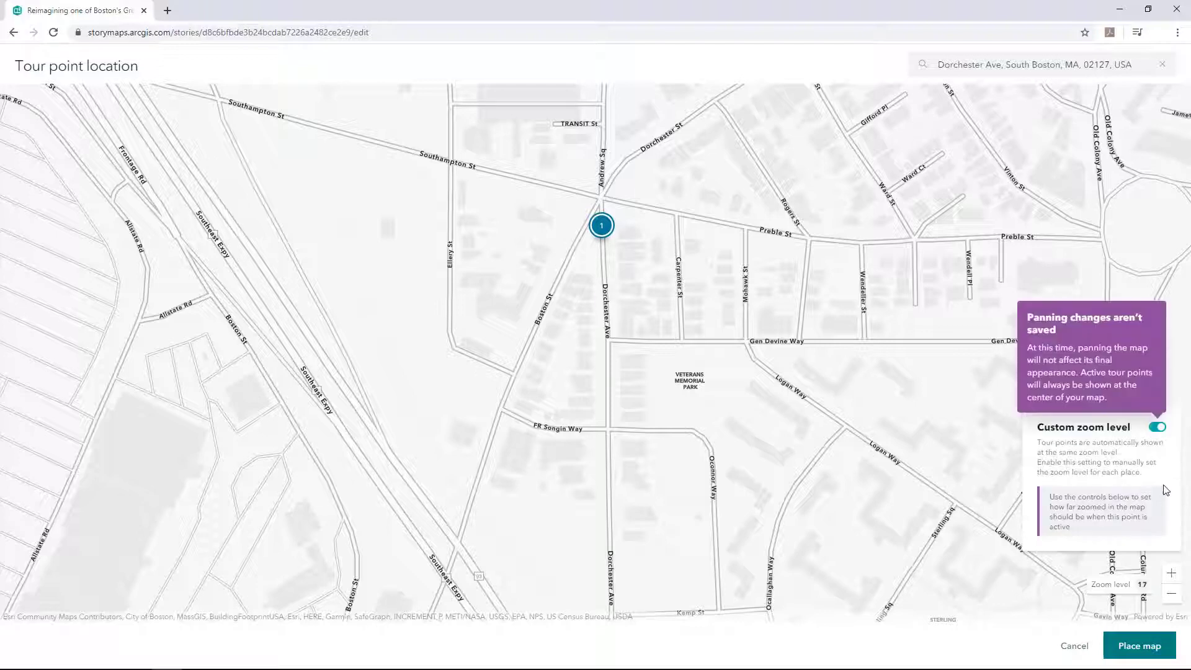
left_click(1140, 646)
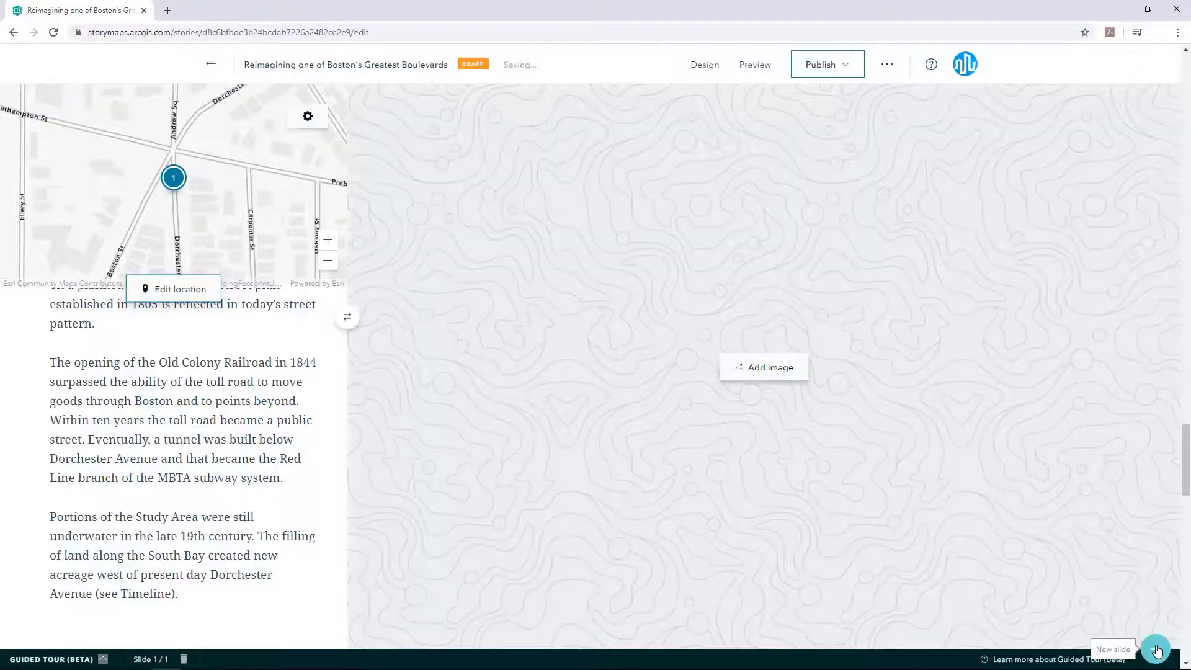
Step: Add the "DOT_AVE_TIMELINE - 1stHalf" image to the slide and set it to Fit (do not crop)
left_click(792, 372)
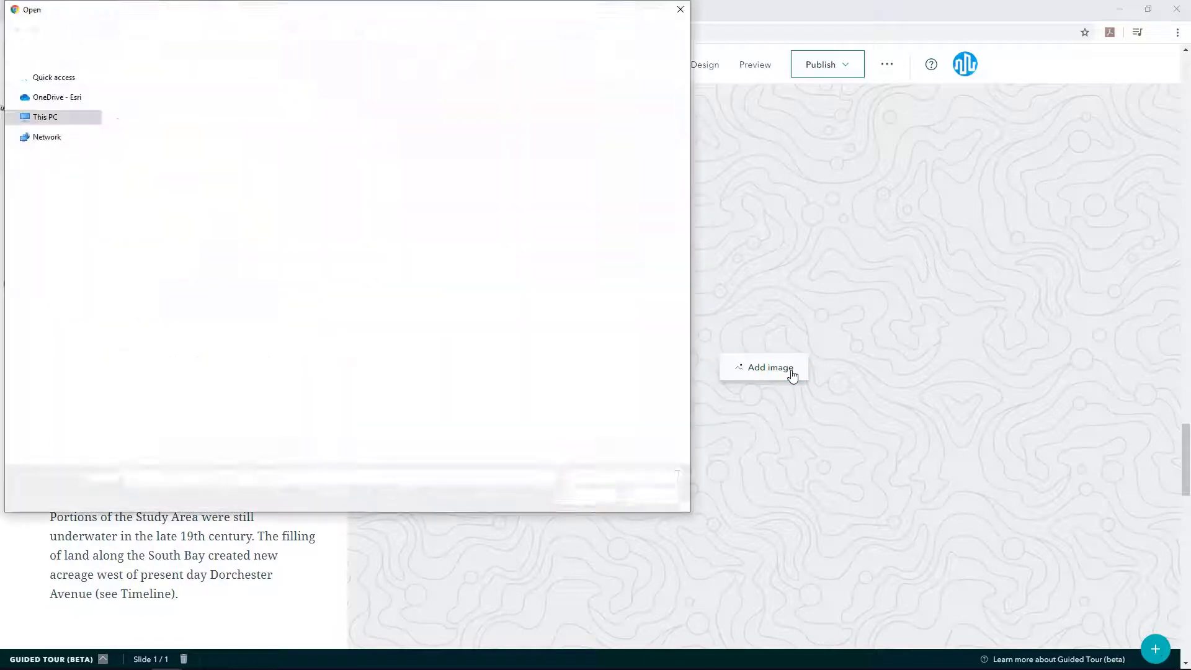
left_click(574, 106)
left_click(605, 497)
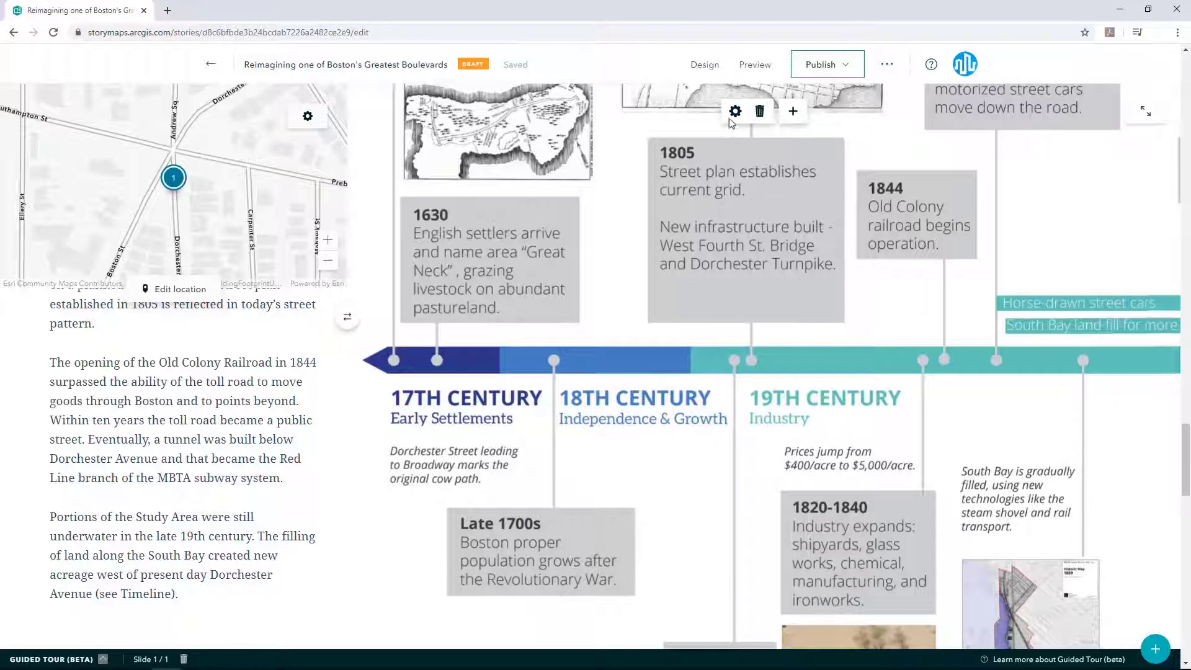
left_click(735, 111)
left_click(525, 400)
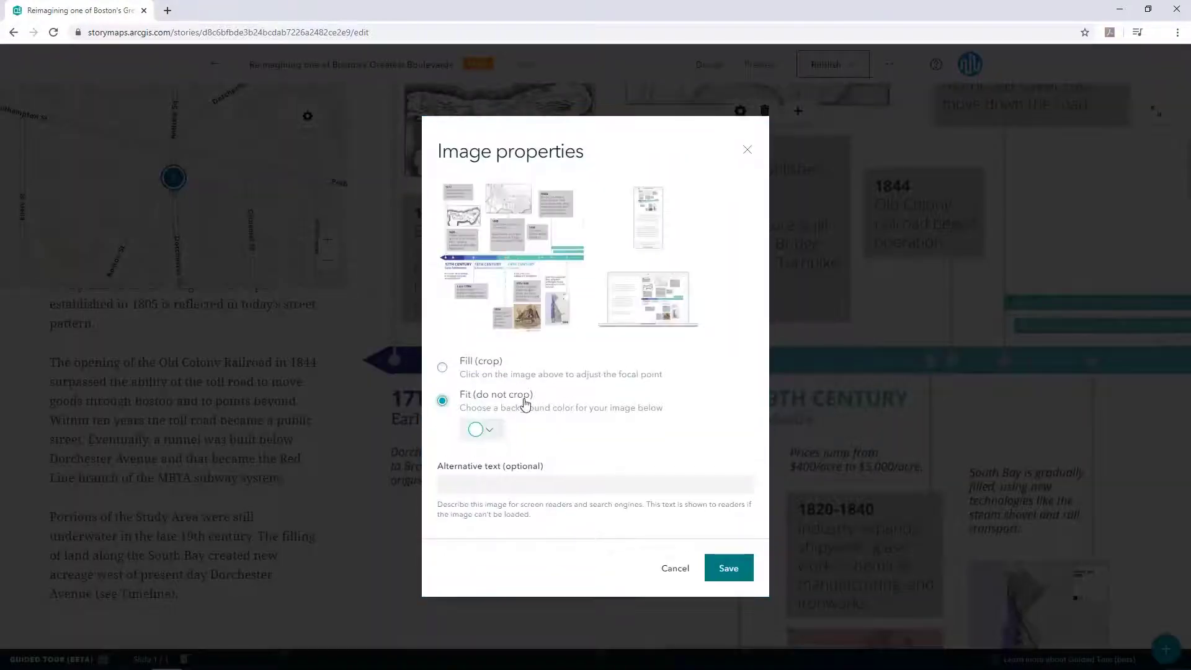
left_click(719, 568)
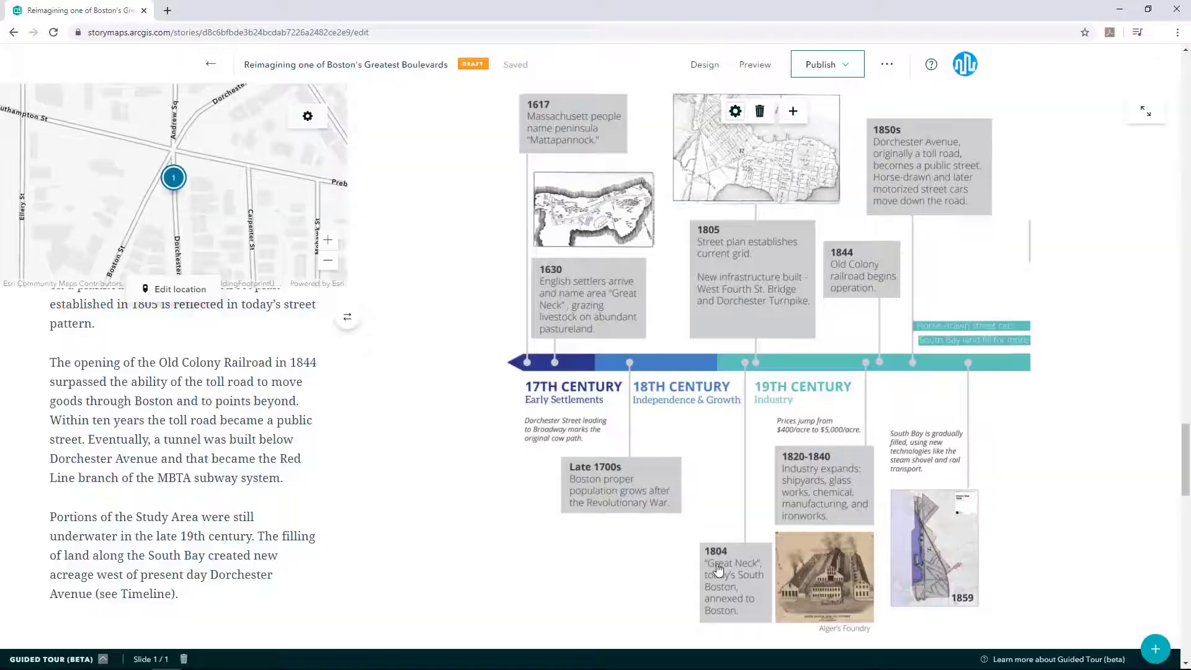
Step: Add a second guided tour slide titled "20TH & 21ST CENTURIES" and paste in its history text, starting with the first building boom
scroll(109, 446, "down", 4)
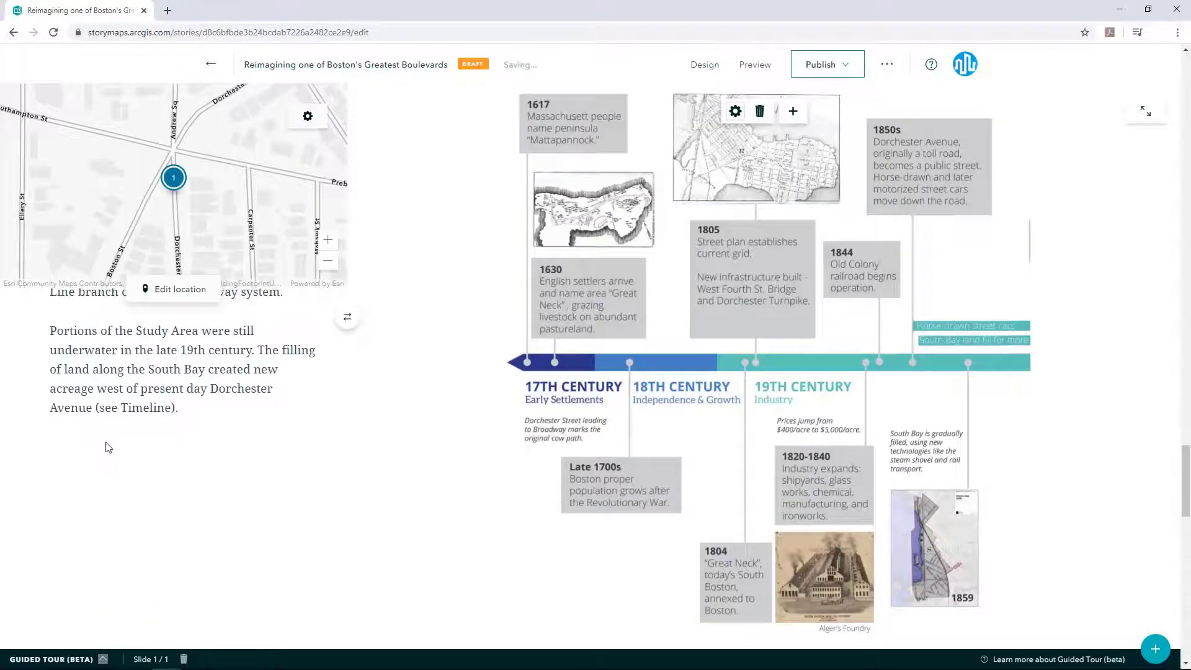
left_click(1155, 648)
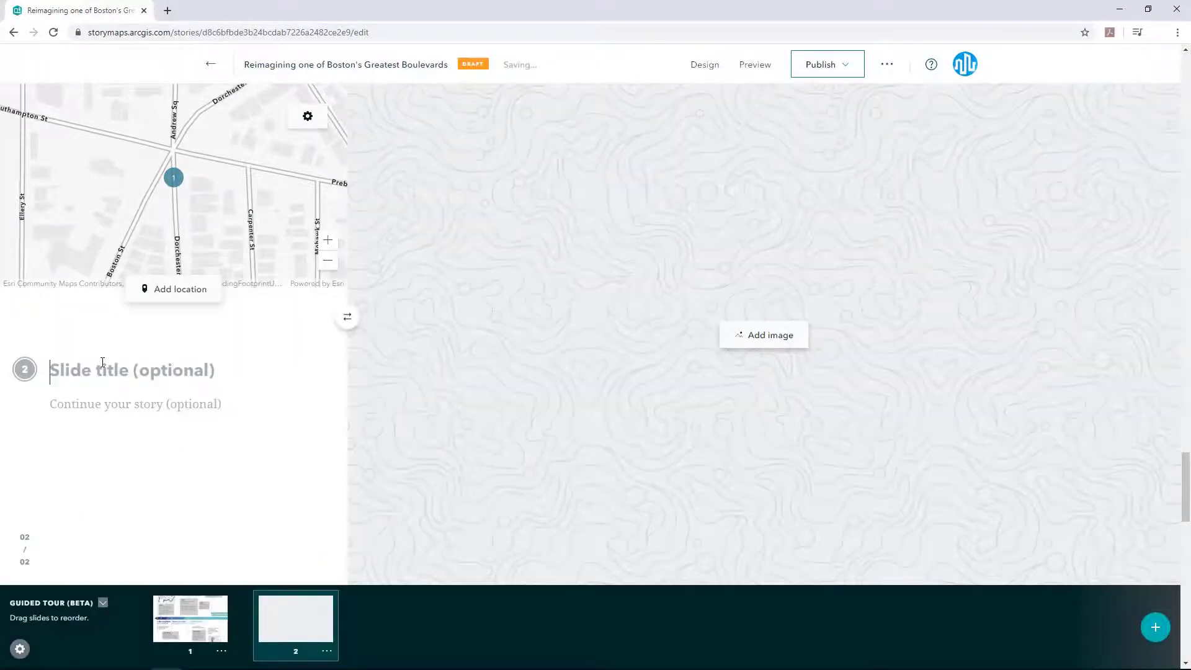
type("20TH & 21ST CENTURIES")
left_click(66, 402)
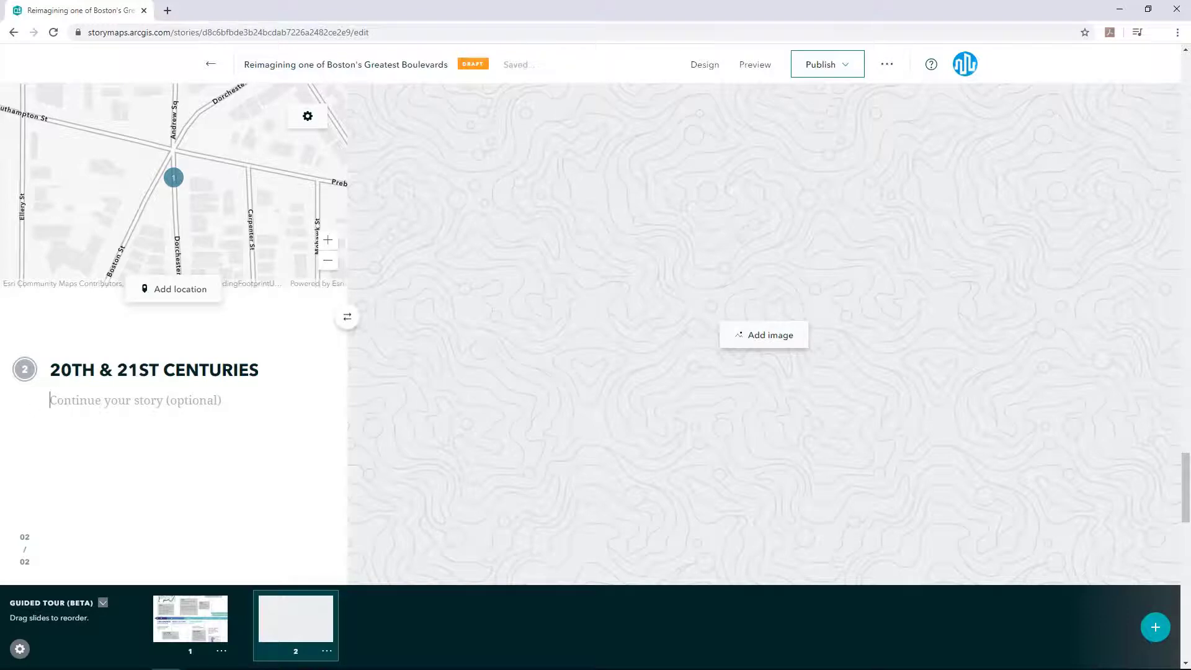
key("alt+Tab")
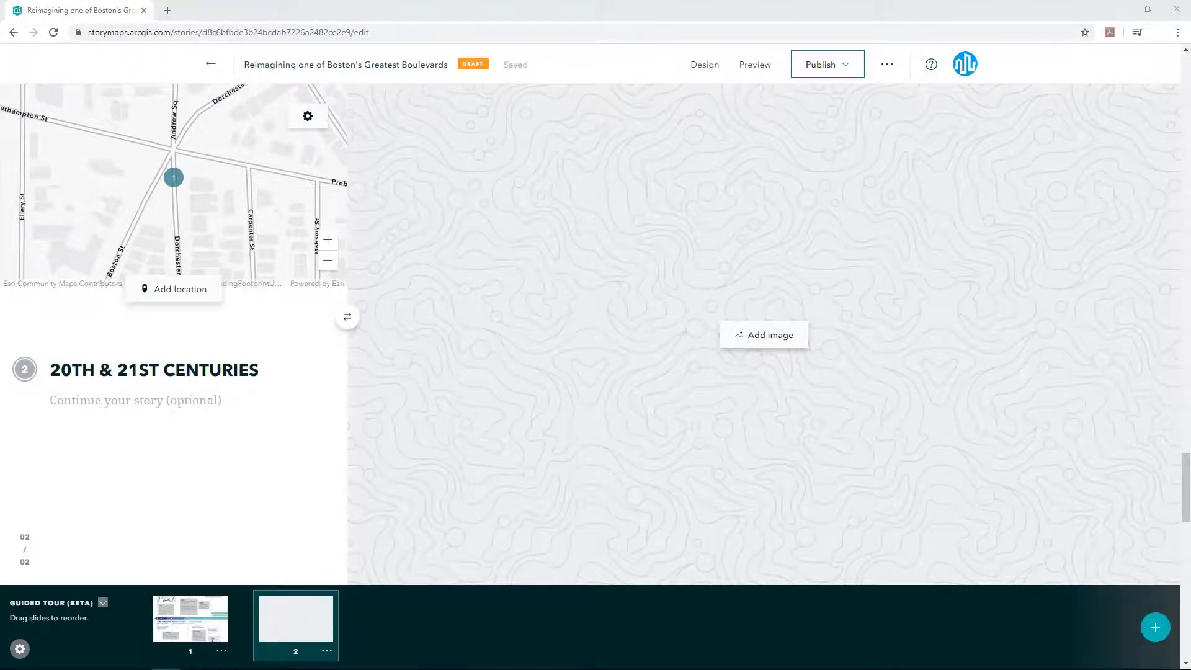
left_click(56, 404)
key("ctrl+v")
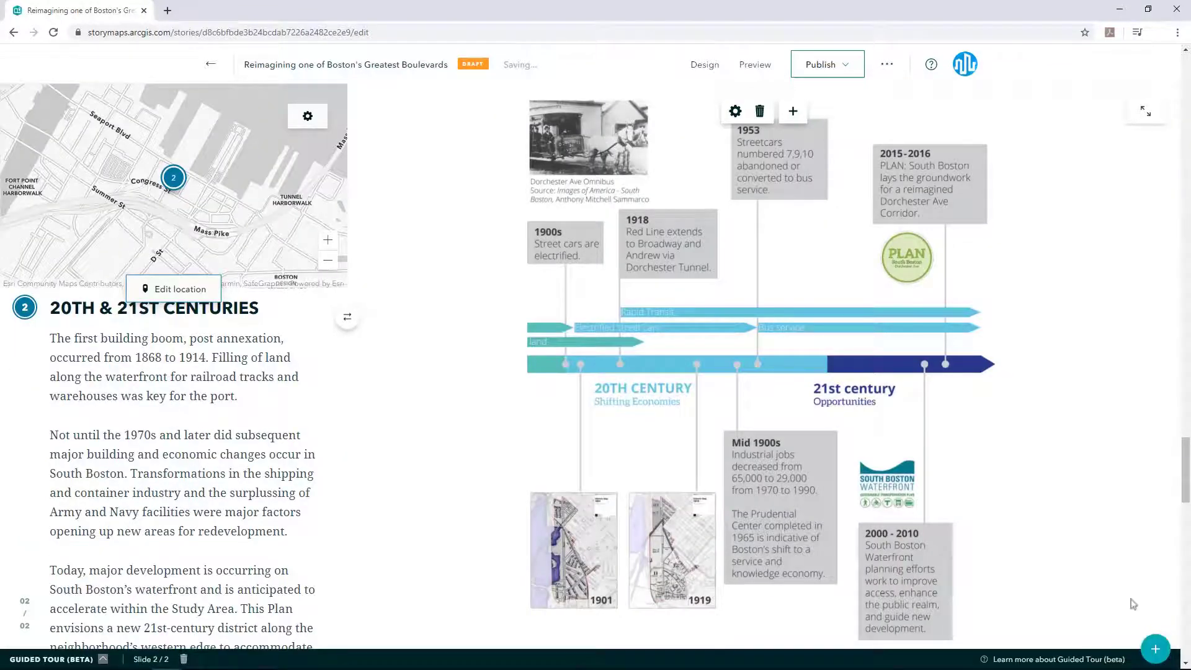
Step: Add a paragraph below the guided tour describing the Dorchester Avenue Project and its four-mile focus between Lower Mills and Columbia Road
scroll(1118, 558, "up", 5)
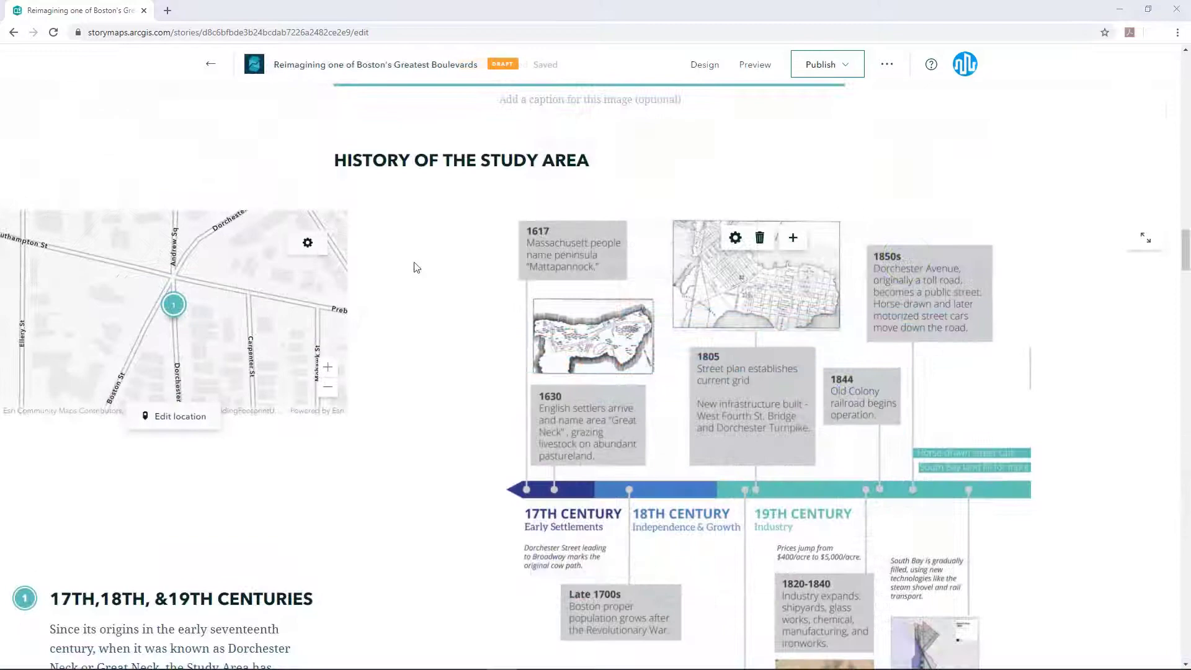
scroll(416, 268, "down", 2)
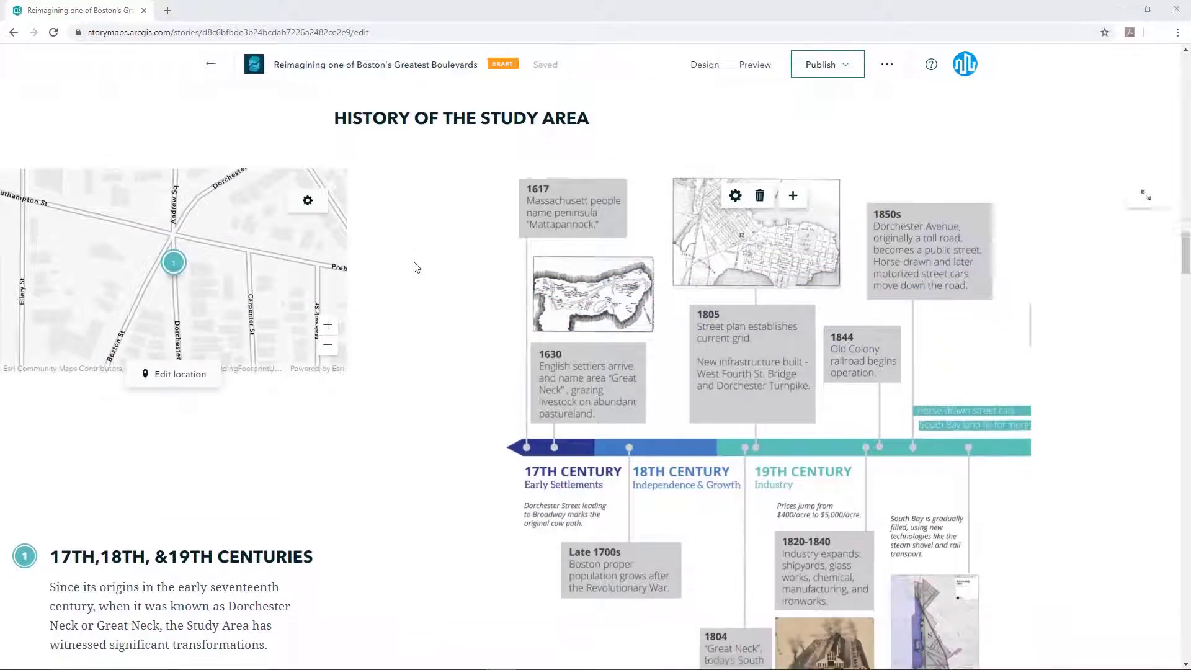
scroll(416, 268, "down", 3)
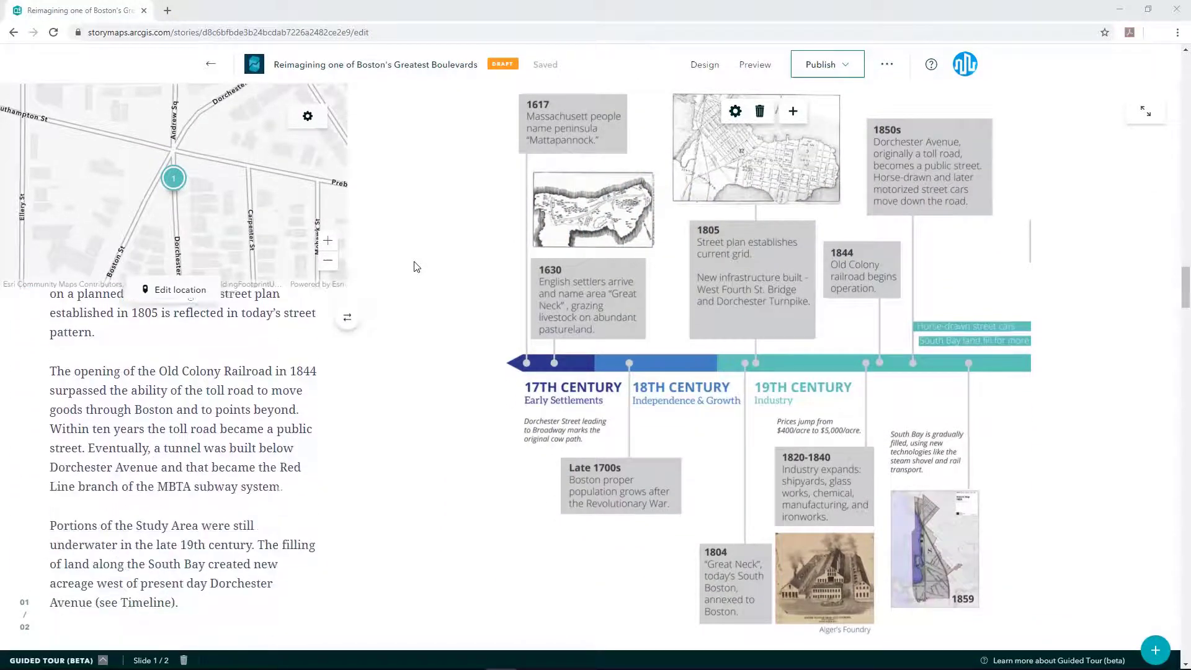
scroll(416, 267, "down", 5)
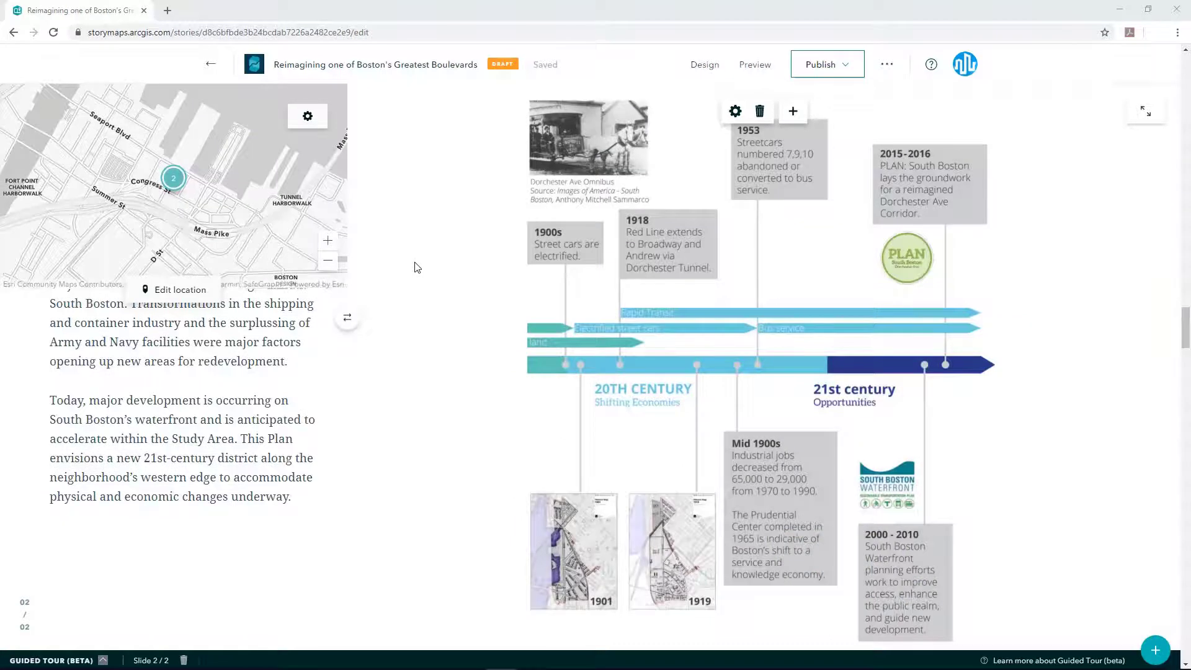
scroll(416, 268, "down", 7)
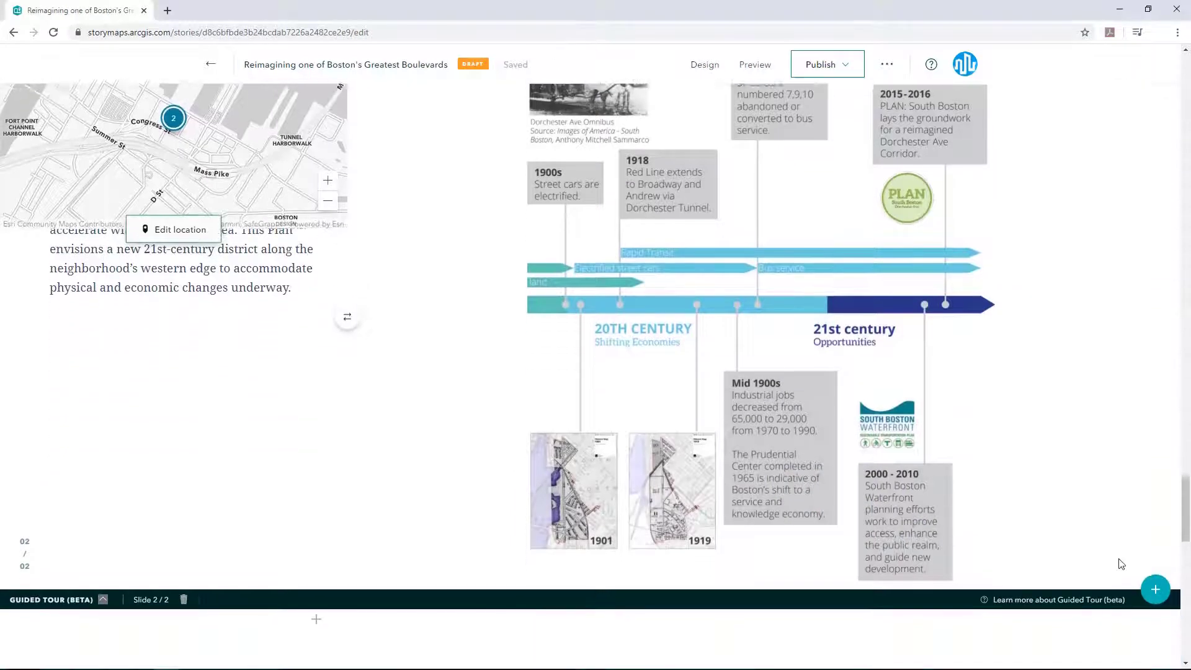
scroll(1120, 562, "down", 2)
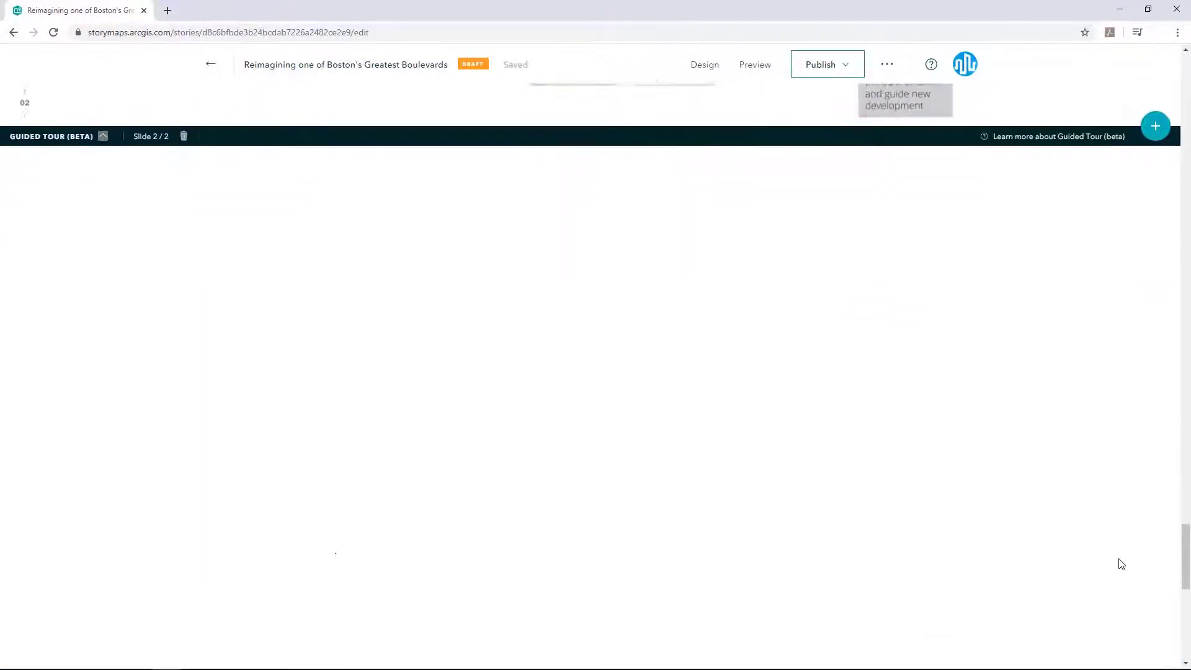
left_click(317, 130)
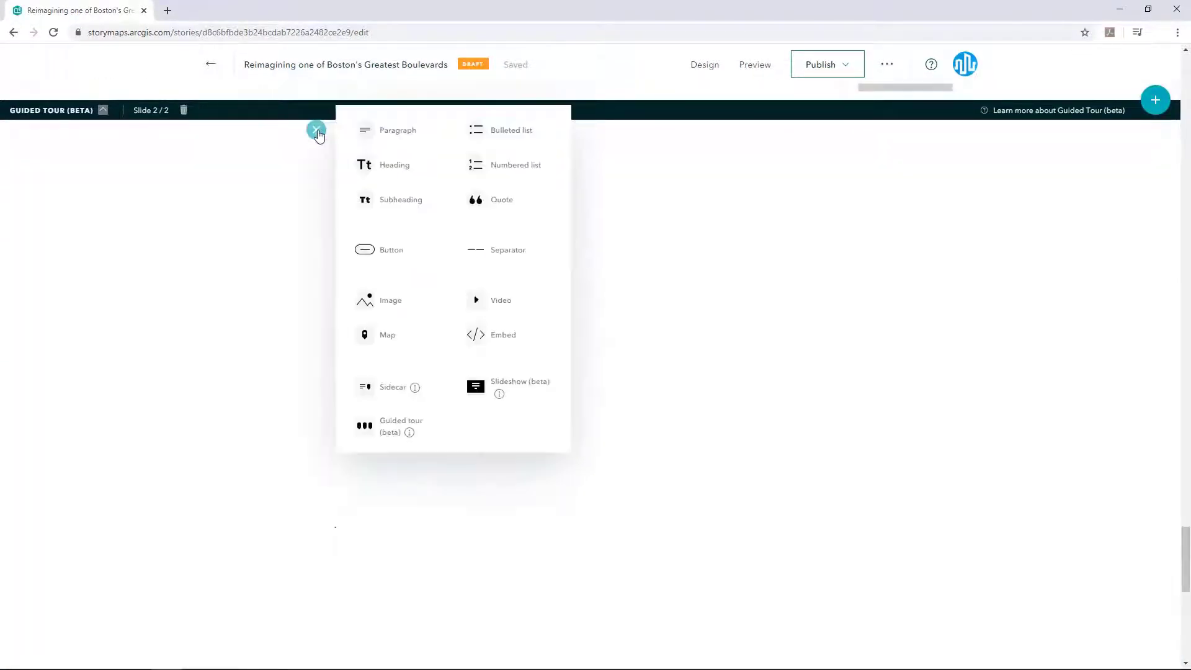
left_click(394, 131)
type("The Dorchester Avenue Project is dedicated to the improvement of Dorchester Avenue, one of Boston’s greatest boulevards. The project focuses on four miles of Dorchester Avenue, addressing transportation, neighborhood businesses, neighborhood housing, and streetscape issues between Lower Mills and the intersection of Columbia Road and Dorchester Avenue.")
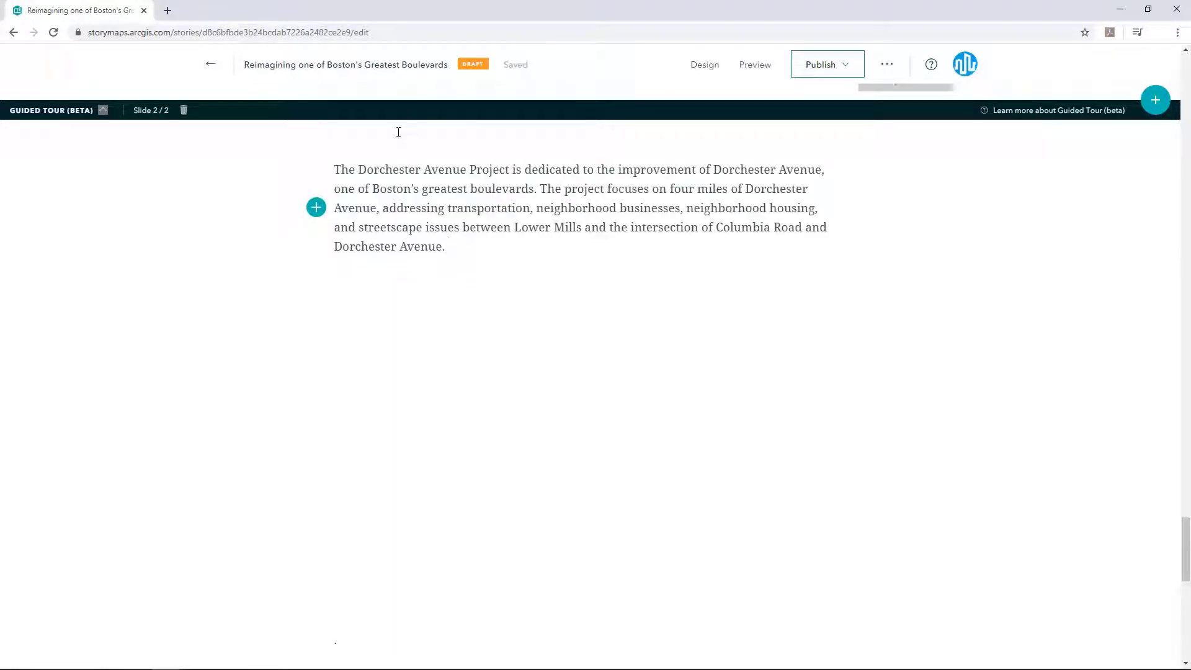
Step: Insert the Dorchester Avenue Plan Area Boundary web scene from My Maps below the project paragraph, keeping its default appearance
key("Return")
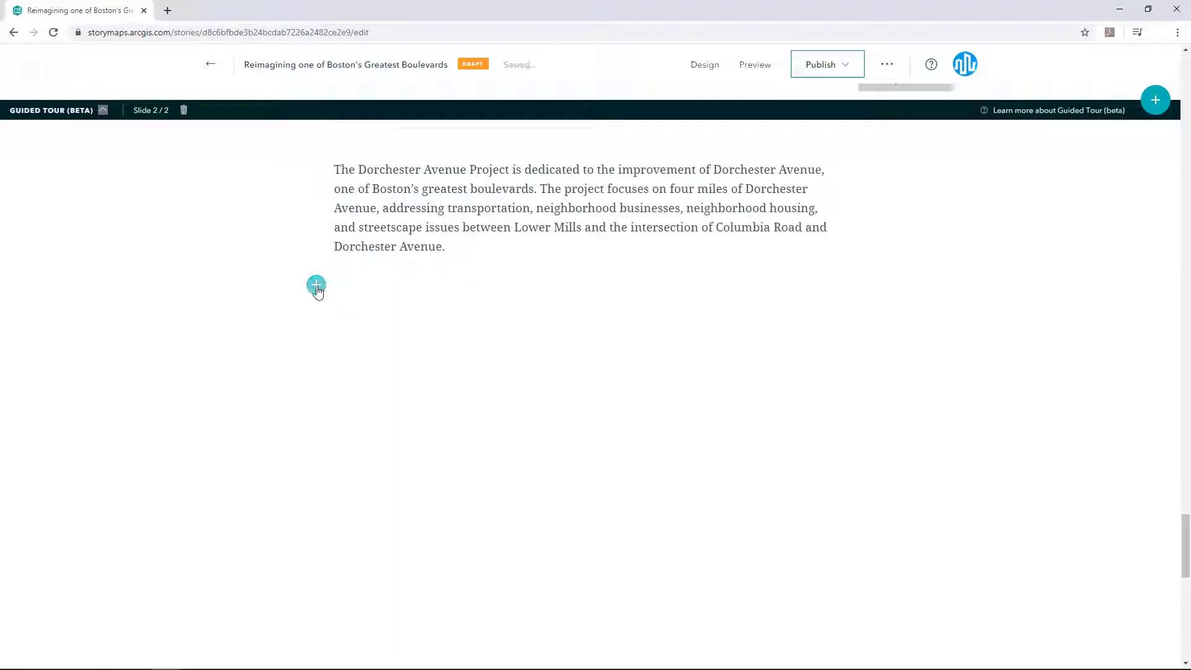
left_click(317, 286)
left_click(384, 487)
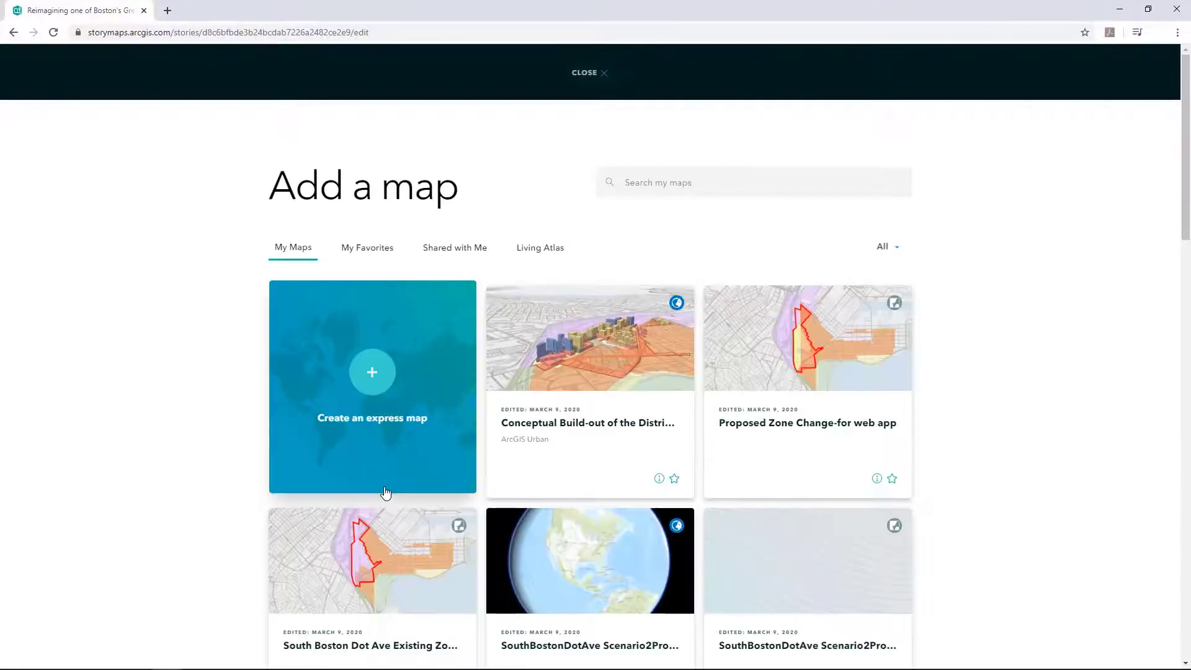
scroll(386, 492, "down", 2)
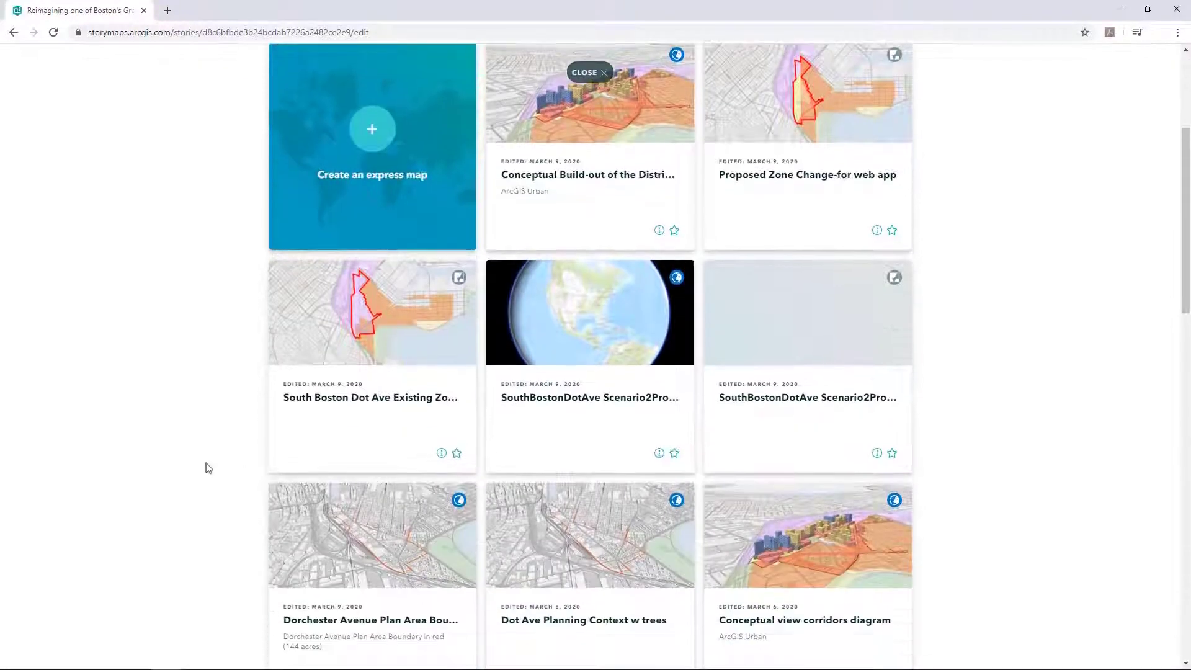
scroll(206, 462, "down", 2)
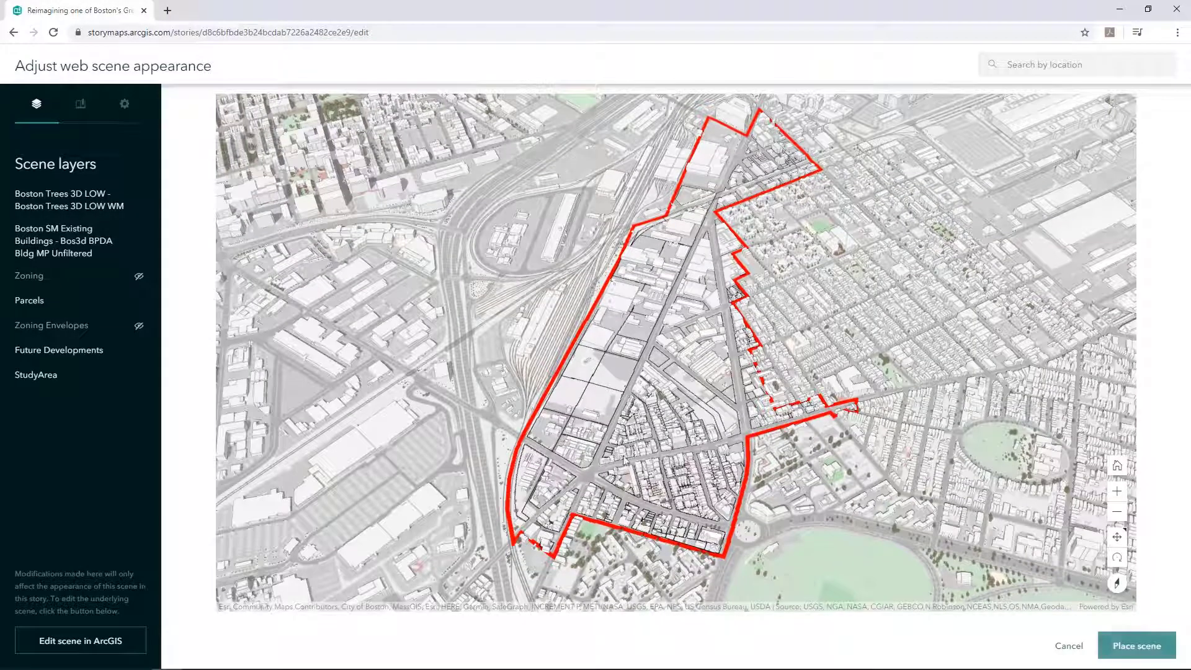
left_click(1128, 647)
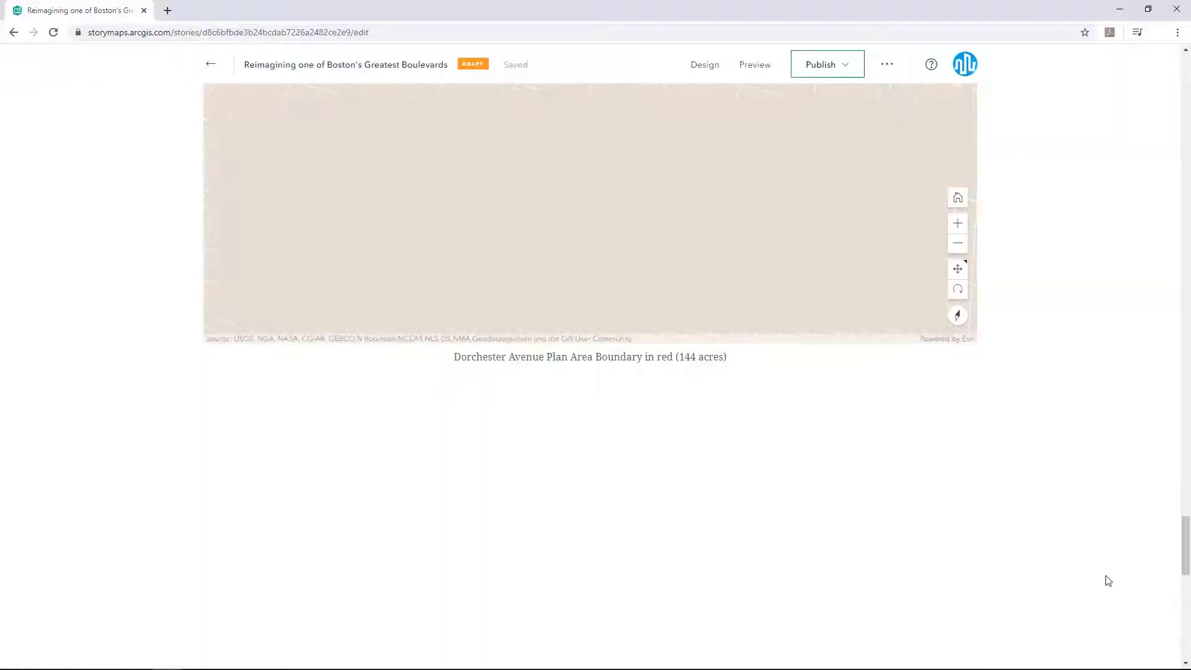
Step: Set the Dorchester Avenue Plan Area Boundary scene to the largest size so it spans the full page width
scroll(1085, 434, "up", 5)
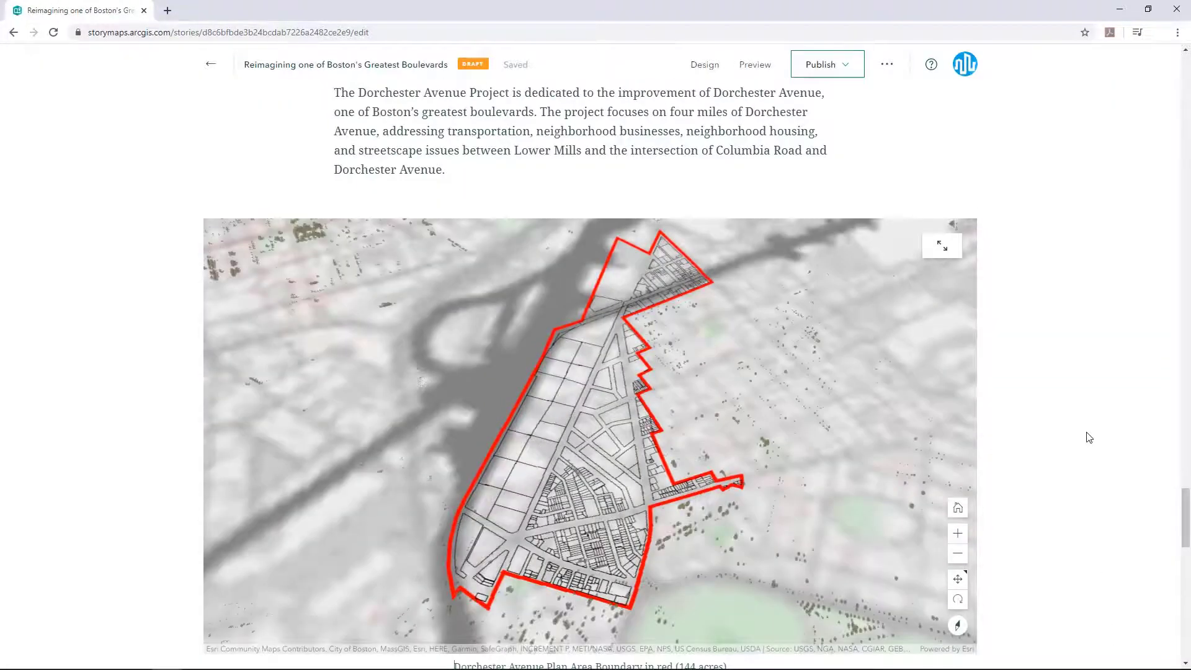
mouse_move(629, 257)
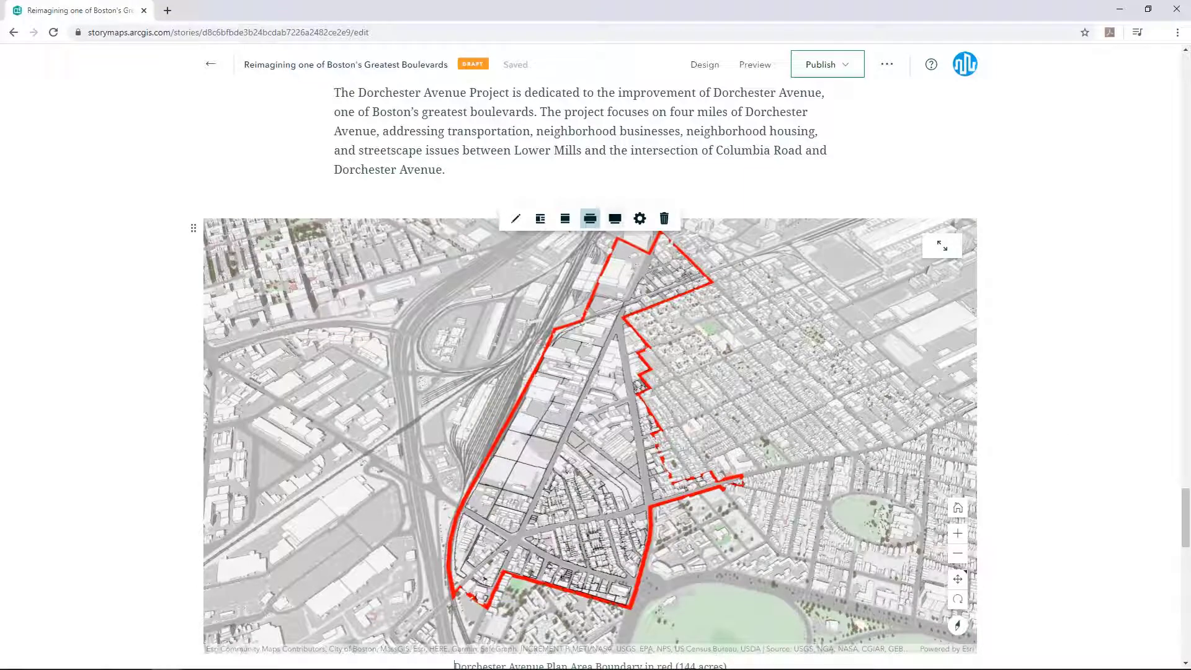
left_click(615, 219)
scroll(615, 219, "down", 1)
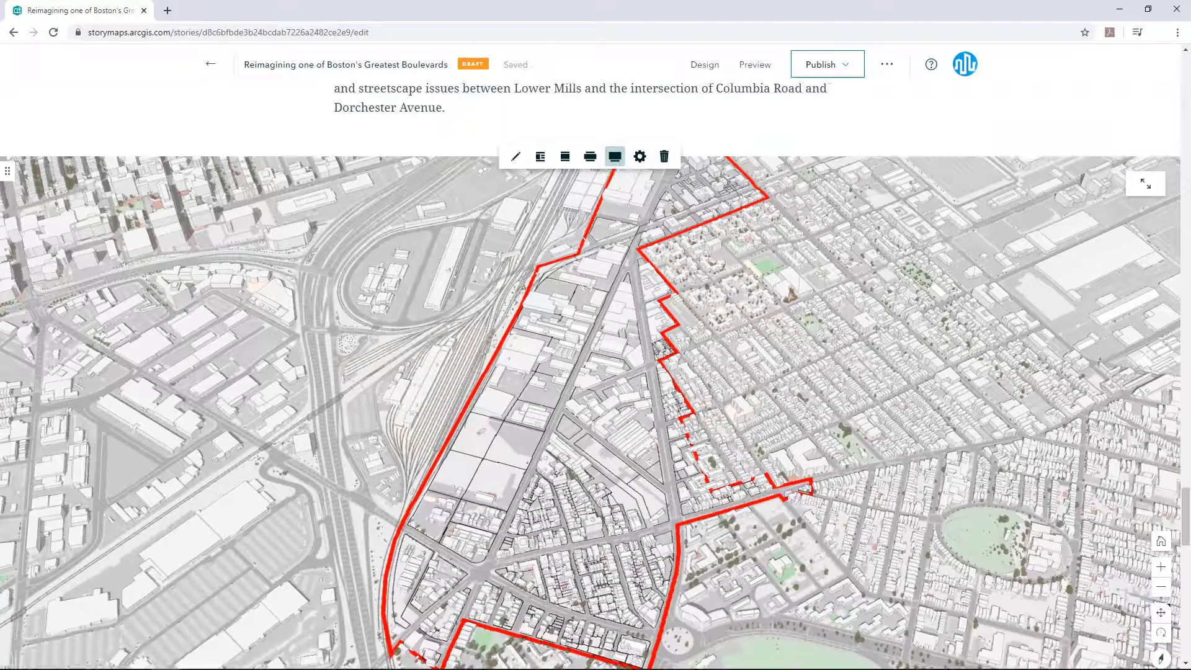
scroll(596, 372, "down", 4)
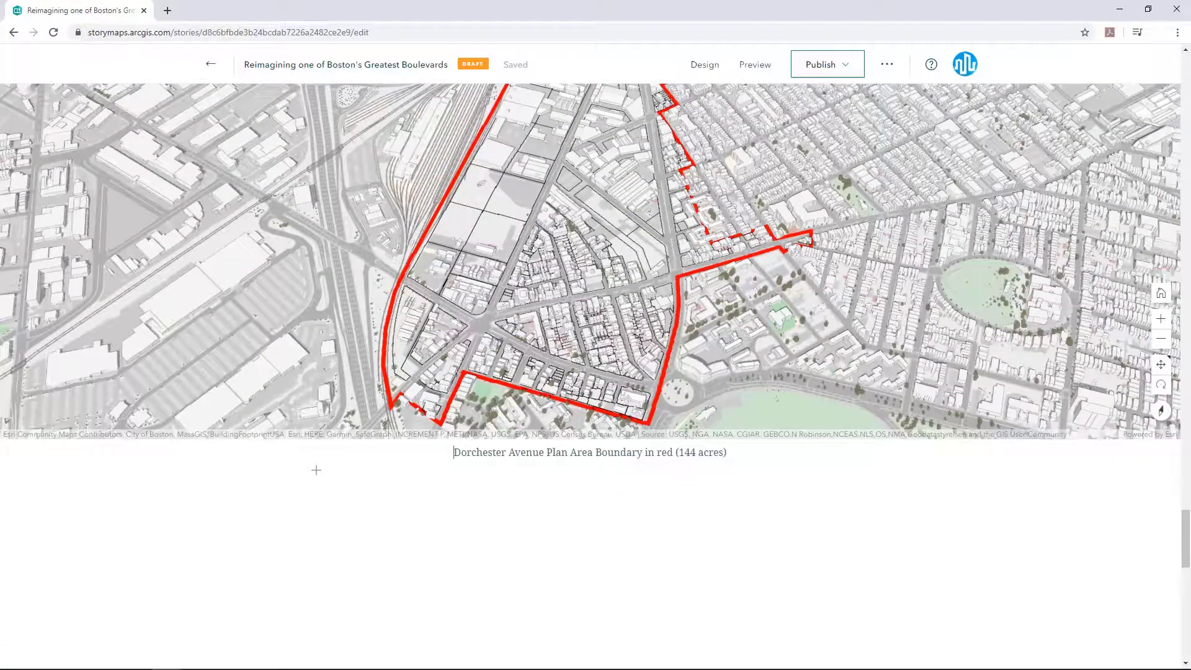
scroll(596, 372, "down", 5)
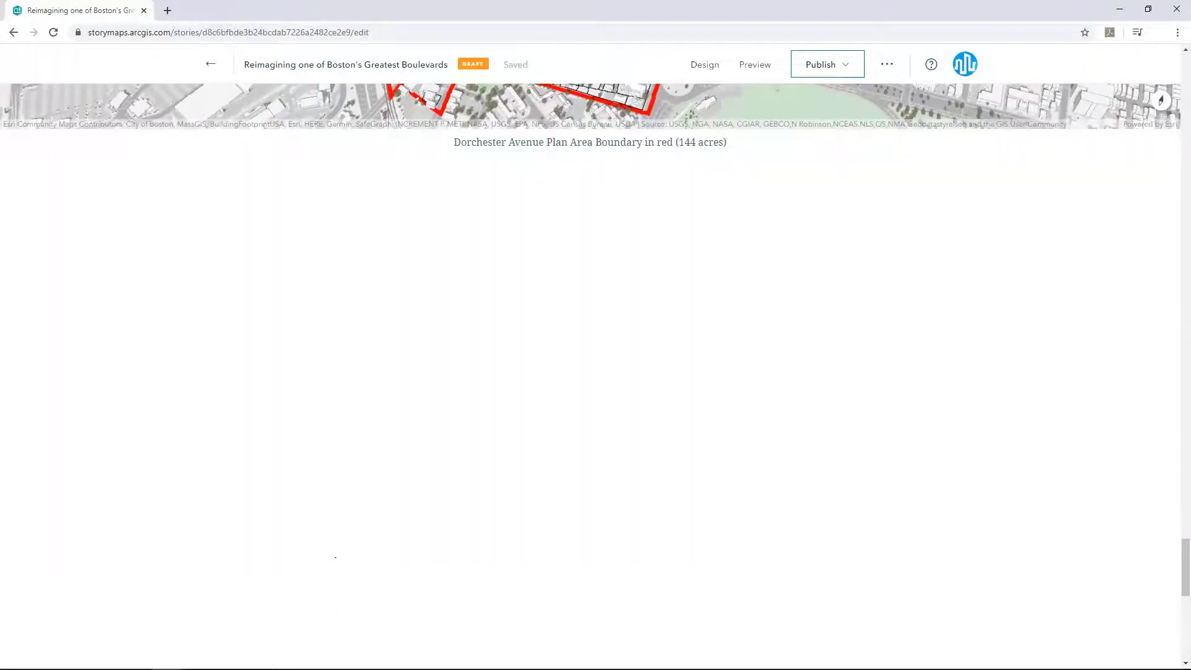
Step: Insert a button below the Survey 123 paragraph in the FINALIZE WITH US section, labelled "View the Dot Ave Plan Survey"
scroll(292, 562, "down", 2)
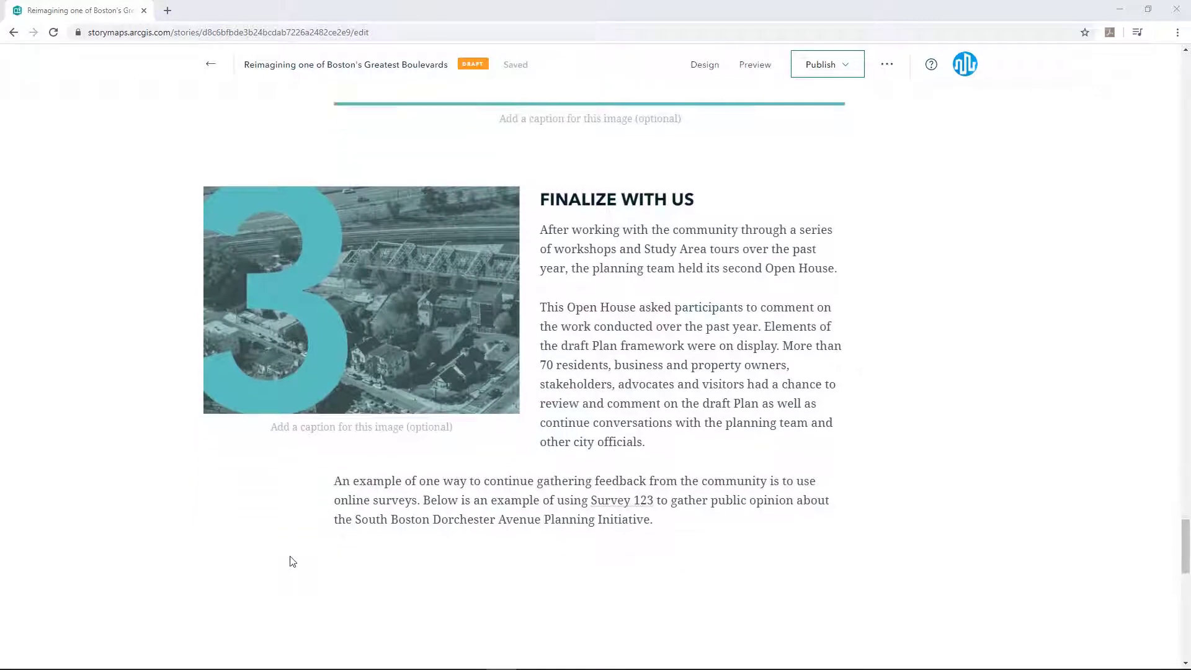
scroll(292, 561, "down", 1)
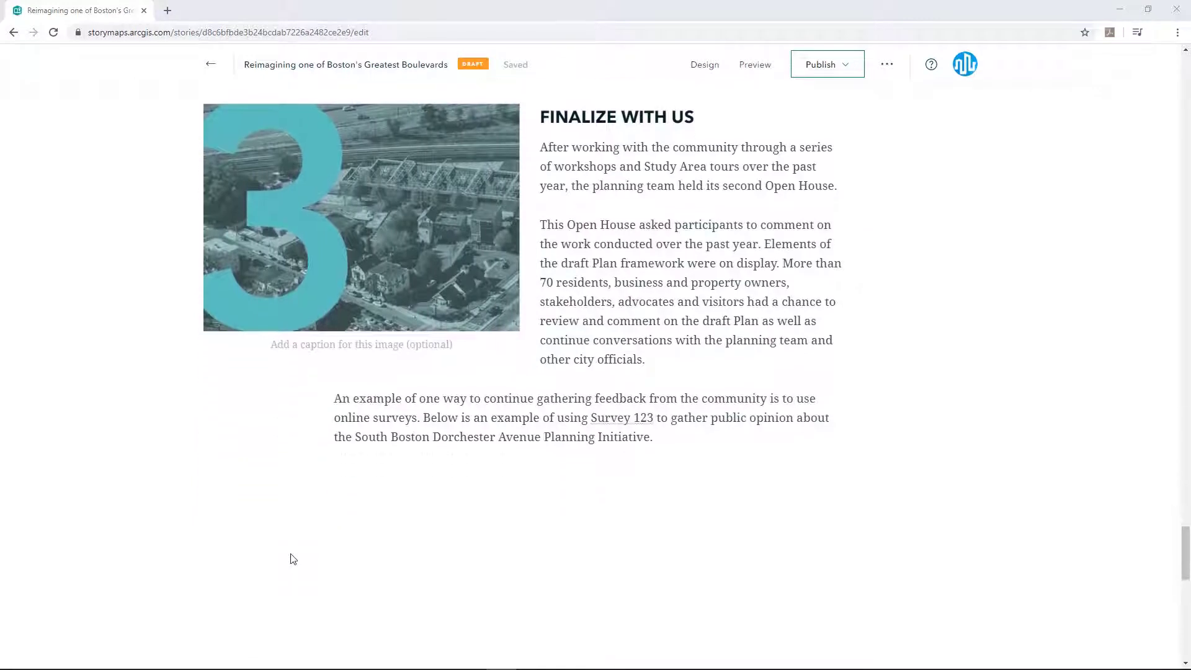
left_click(657, 438)
key("Return")
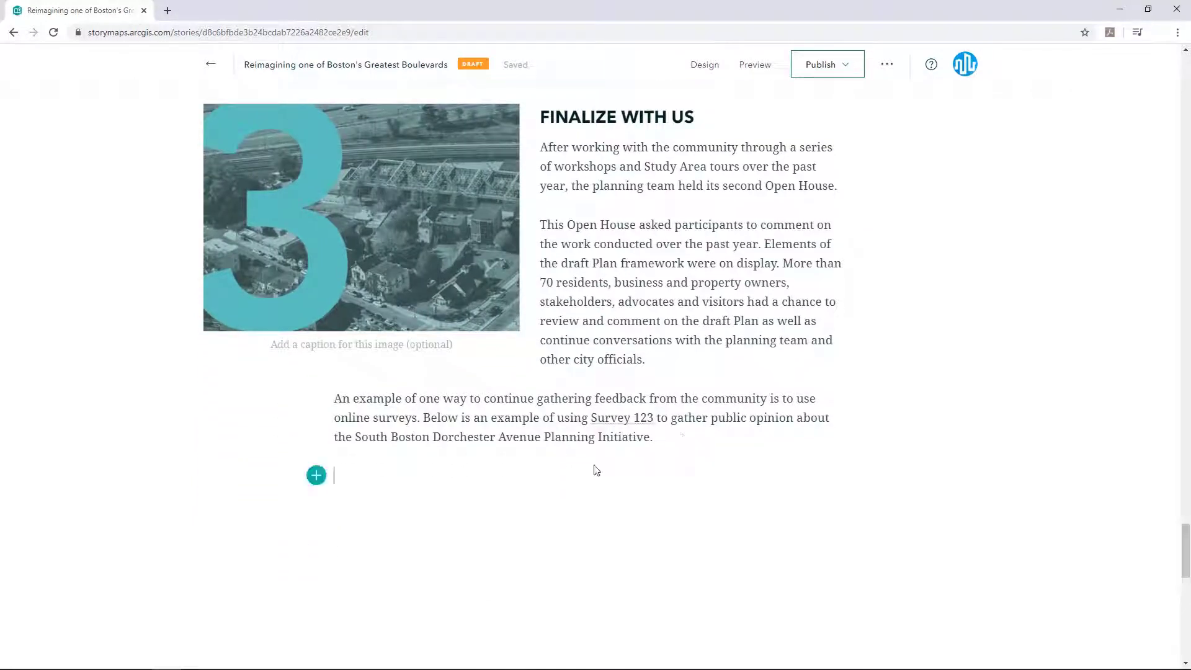
left_click(316, 477)
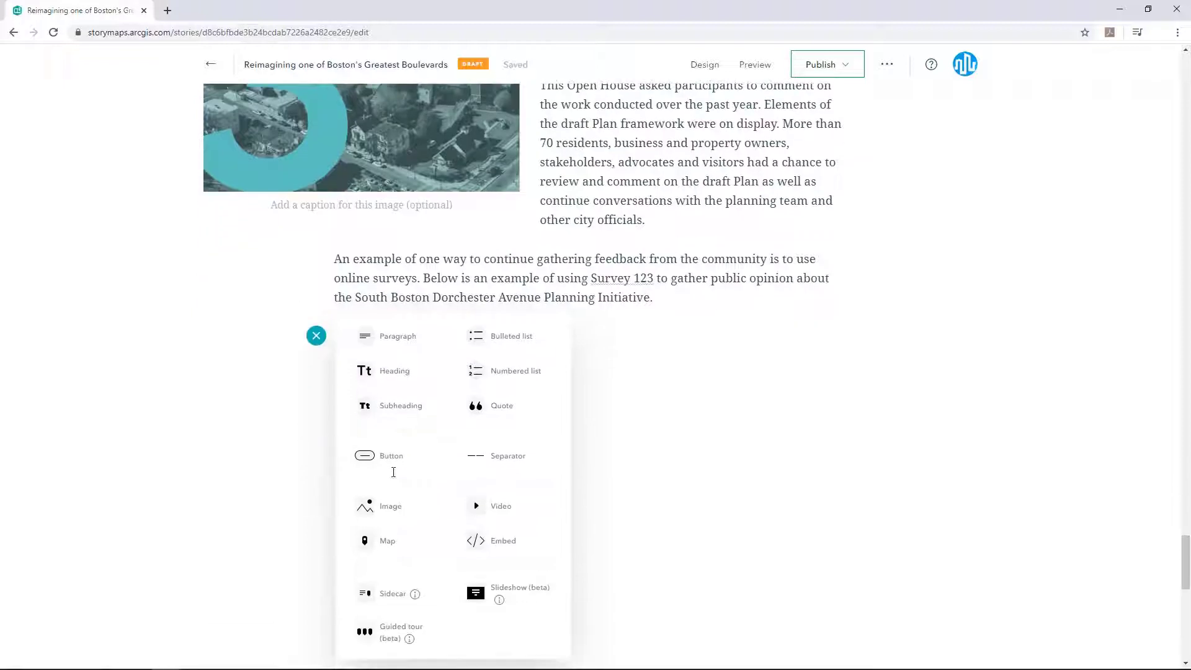
left_click(395, 459)
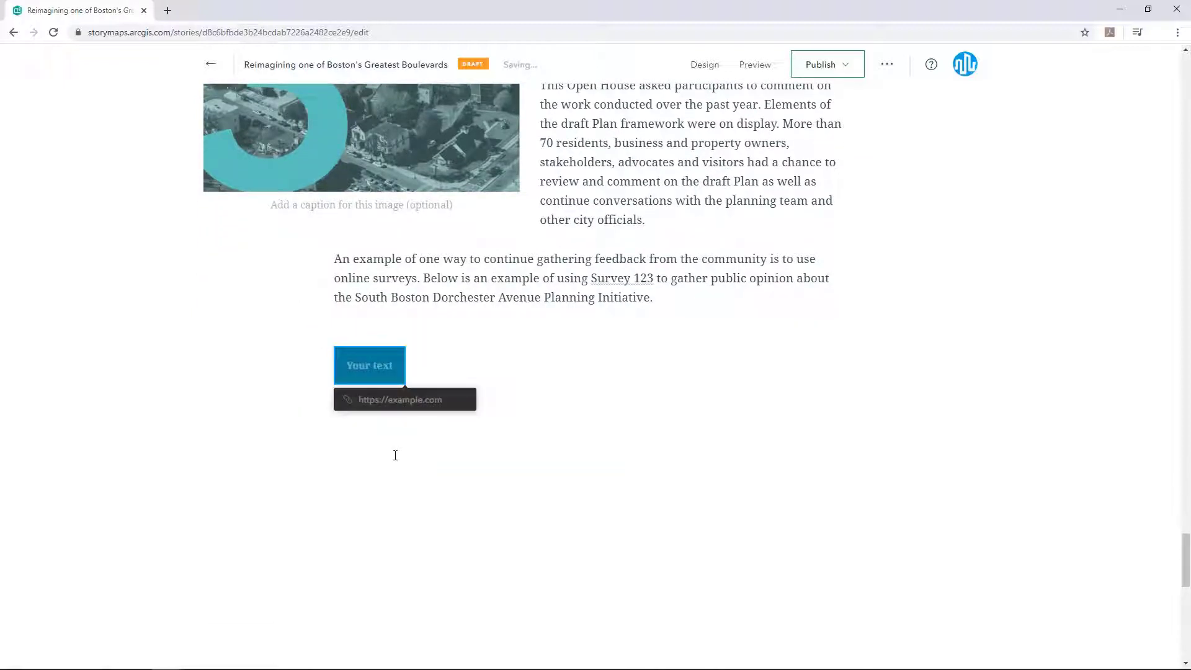
type("View the Dot Ave Plan Survey")
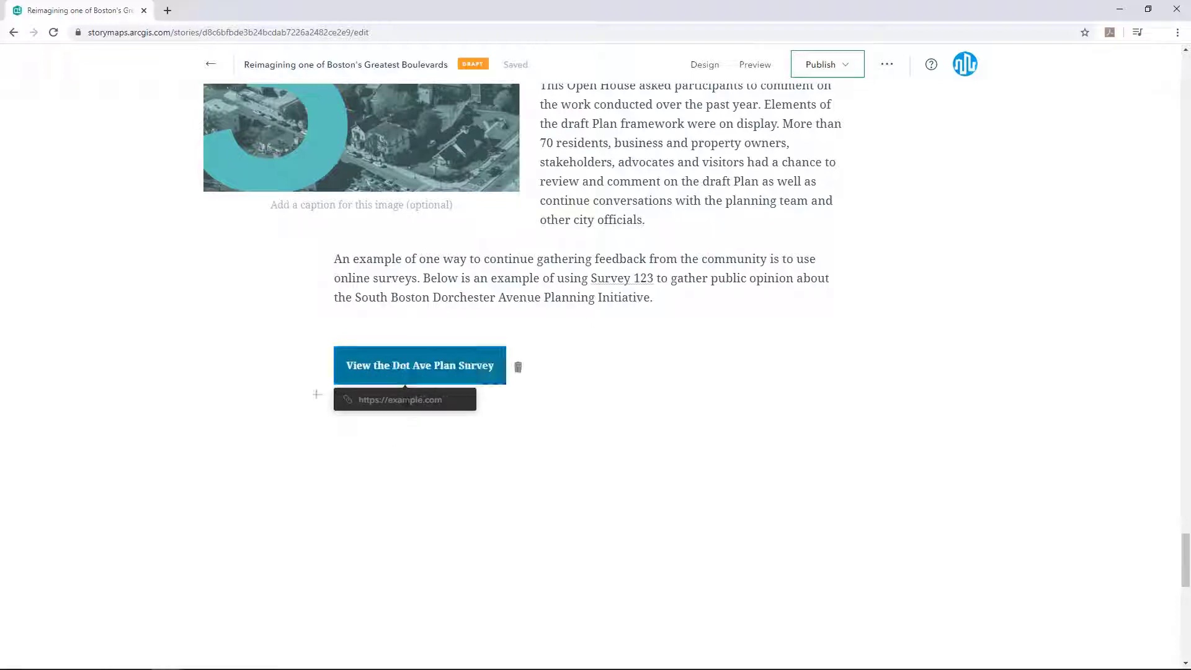
Step: Paste the Survey123 share address as the button's link, test it by opening the survey, and close the survey page
left_click(406, 402)
key("ctrl+v")
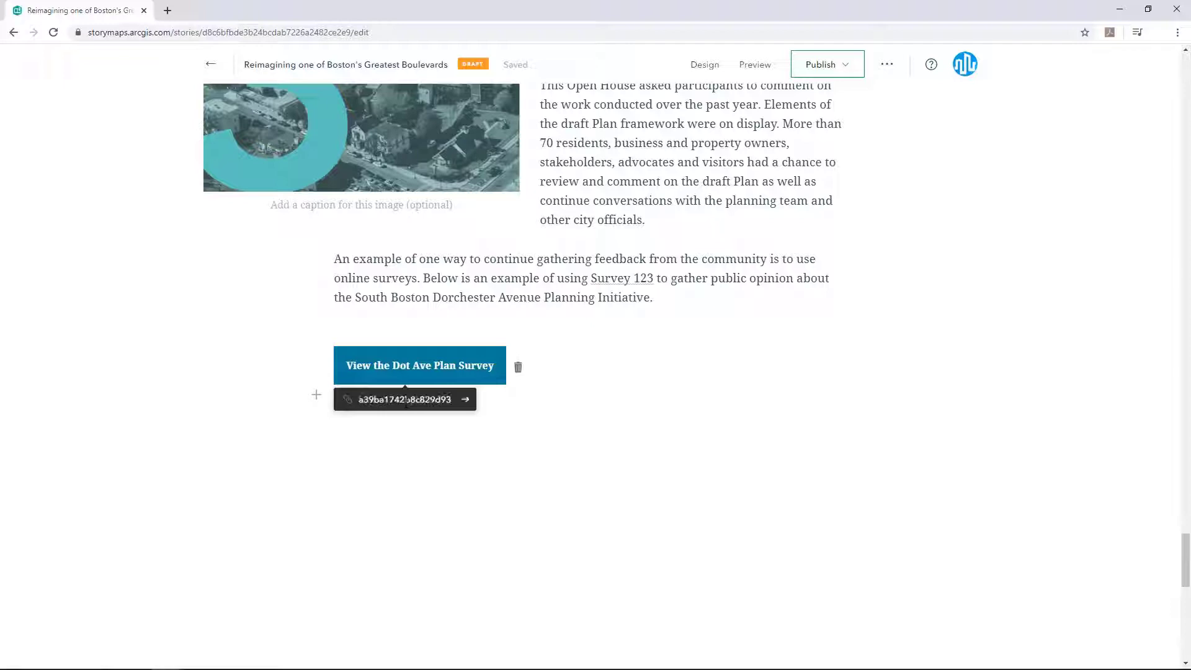
left_click(466, 401)
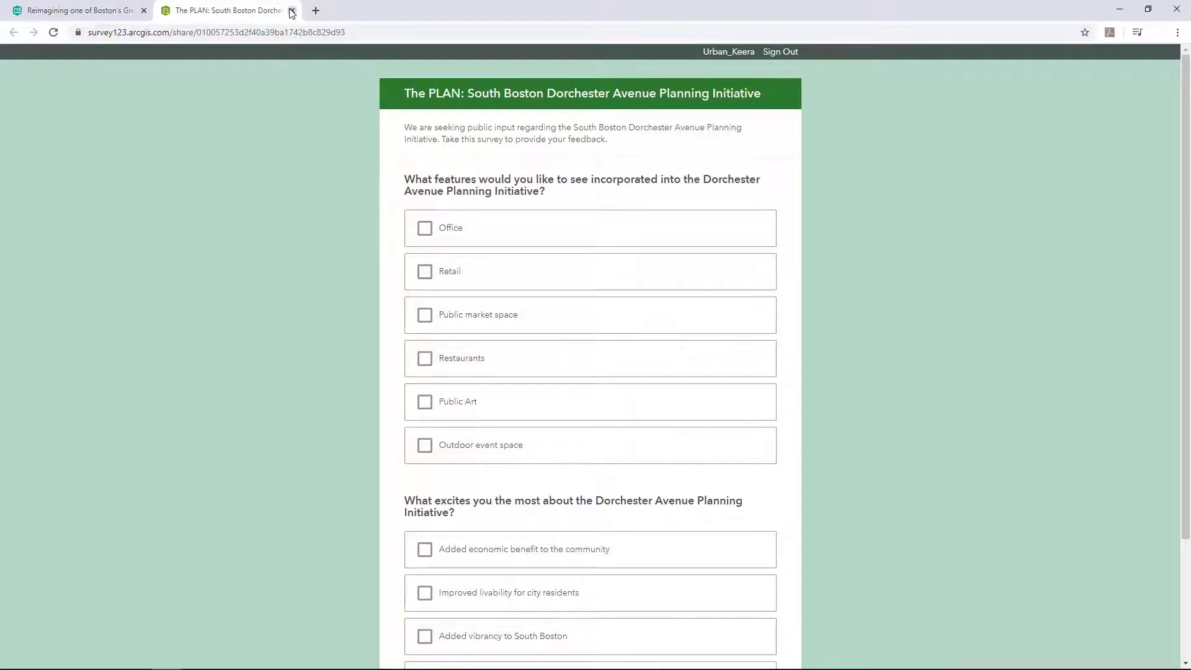
left_click(292, 12)
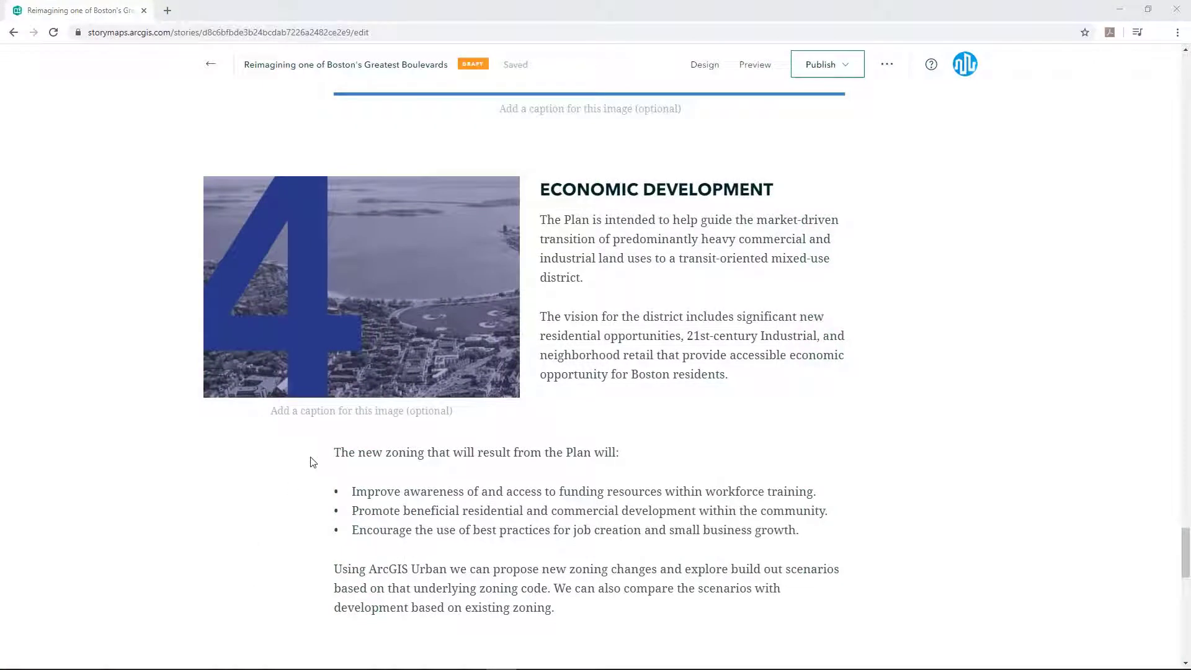
Step: Add the subheading "COMPARISON OF EXISTING AND PROPOSED ZONING" below the blue line that follows the ArcGIS Urban paragraph
scroll(312, 462, "down", 3)
scroll(312, 462, "down", 2)
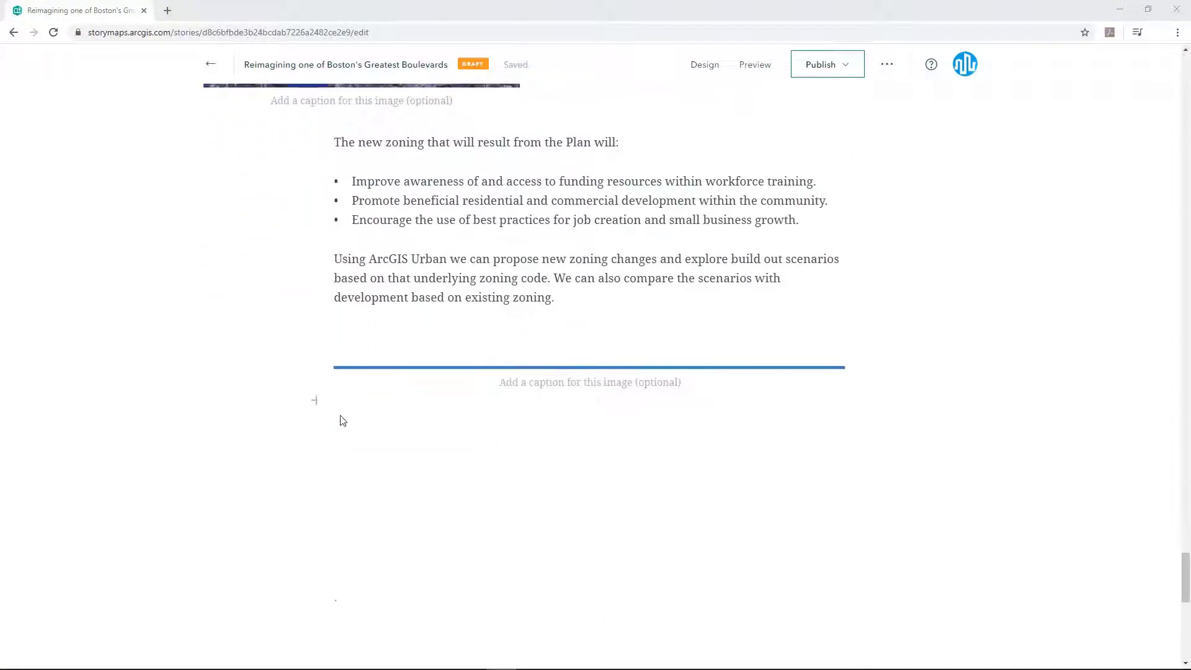
left_click(317, 402)
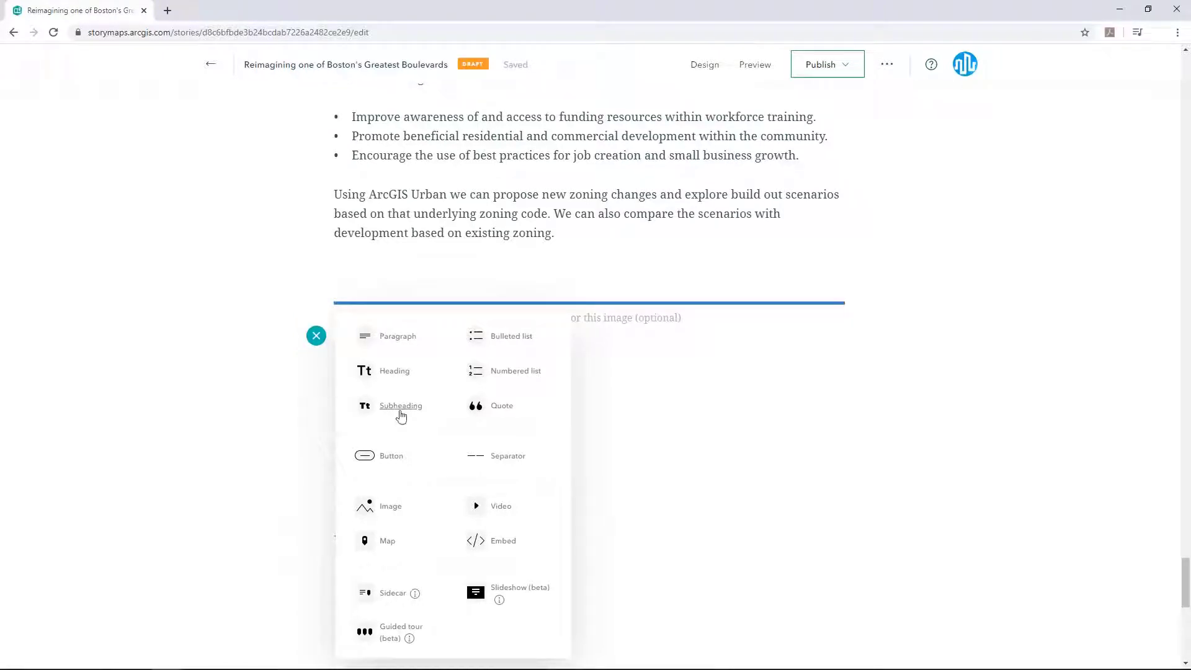
left_click(400, 407)
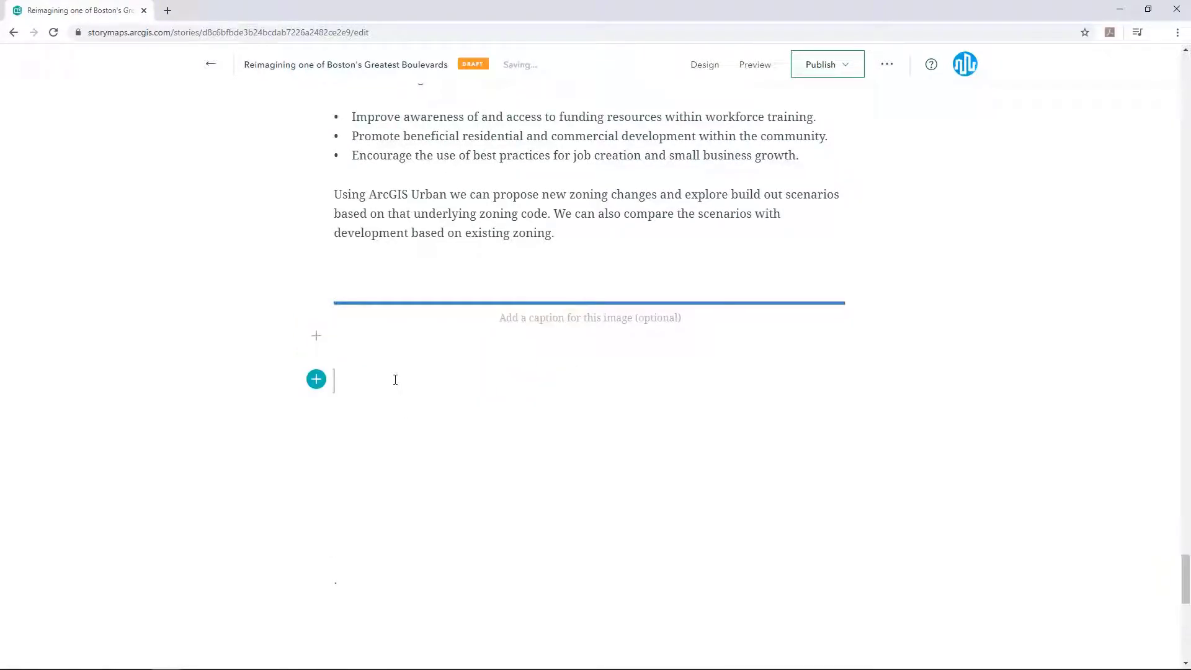
type("COMPARISON OF EXISTING AND PROPOSED ZONING")
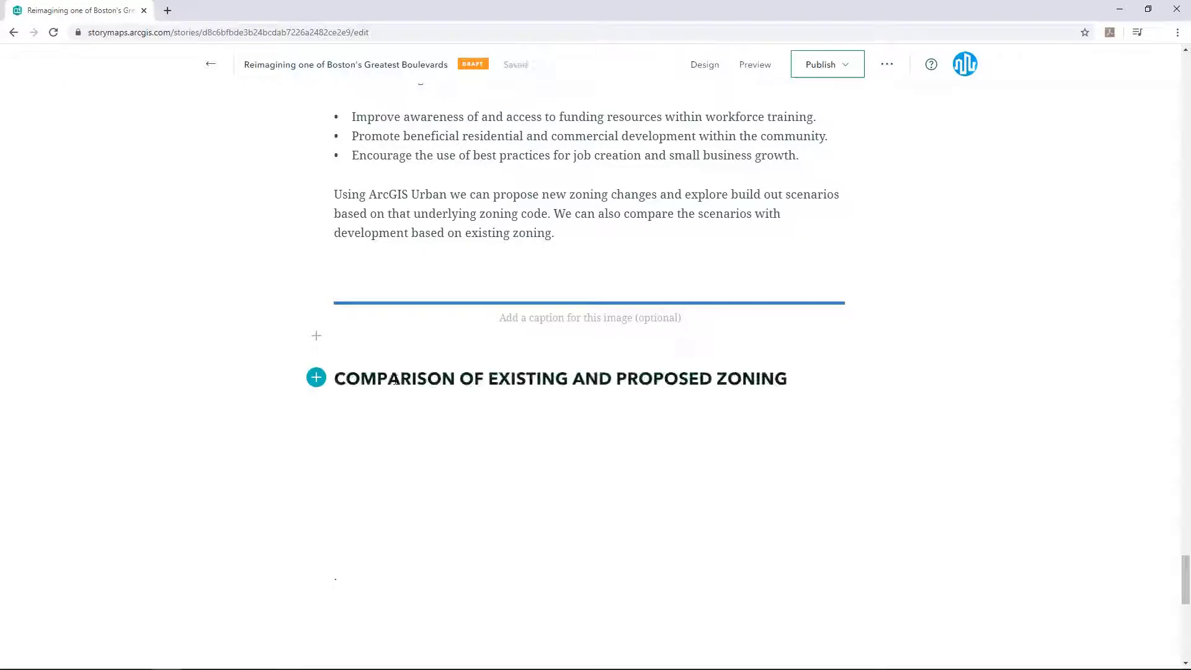
key("Return")
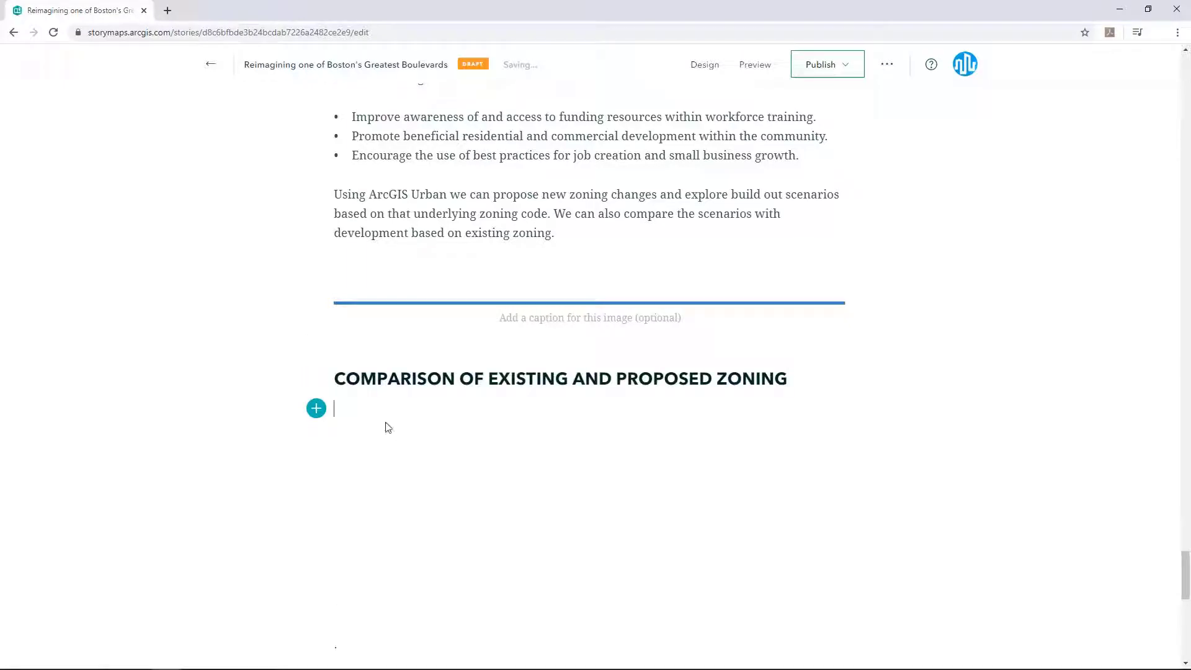
left_click(316, 409)
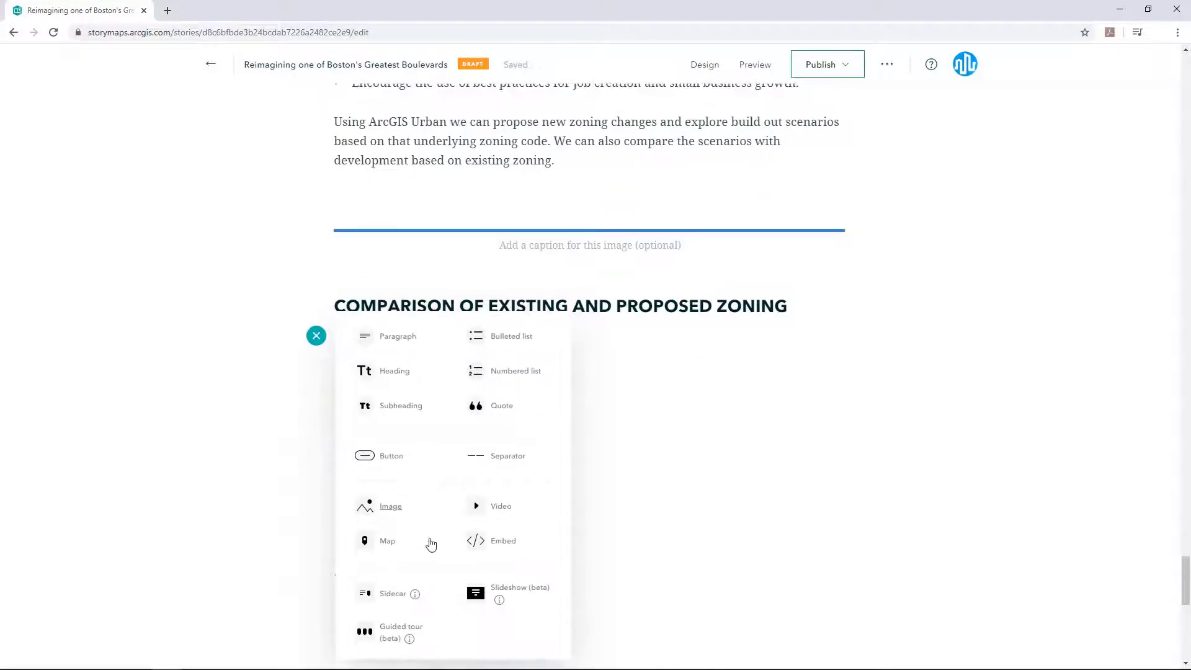
left_click(507, 545)
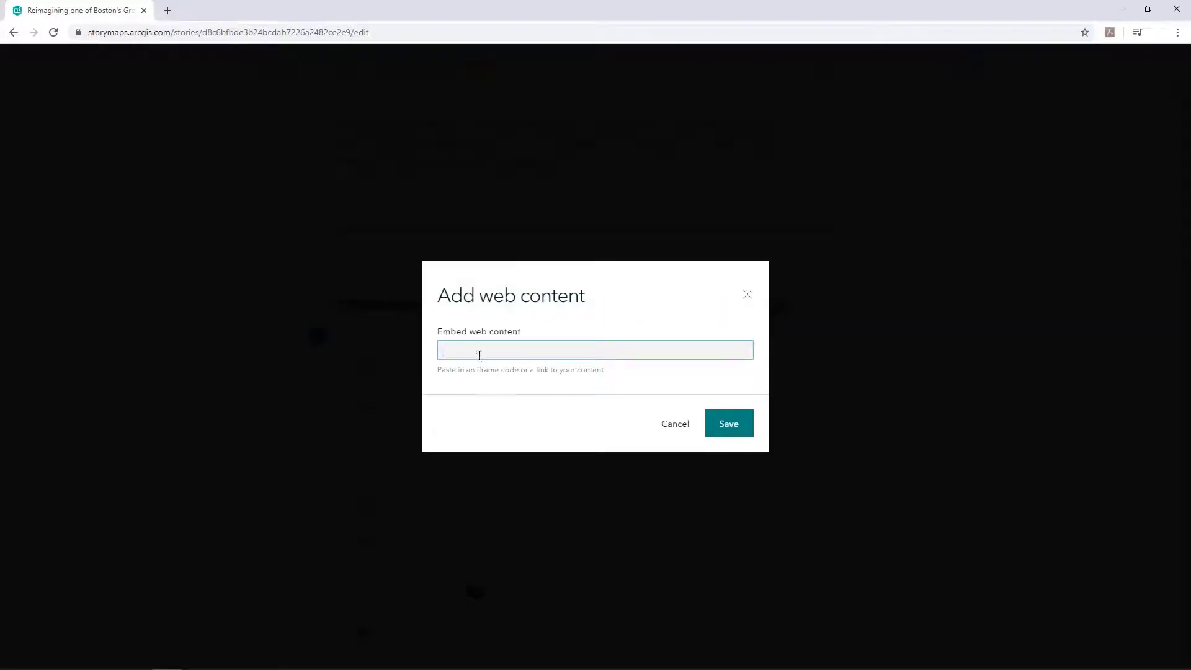
type("https://experience.arcgis.com/experience/b1c619fd53d047ac9f2e89572215d50c/")
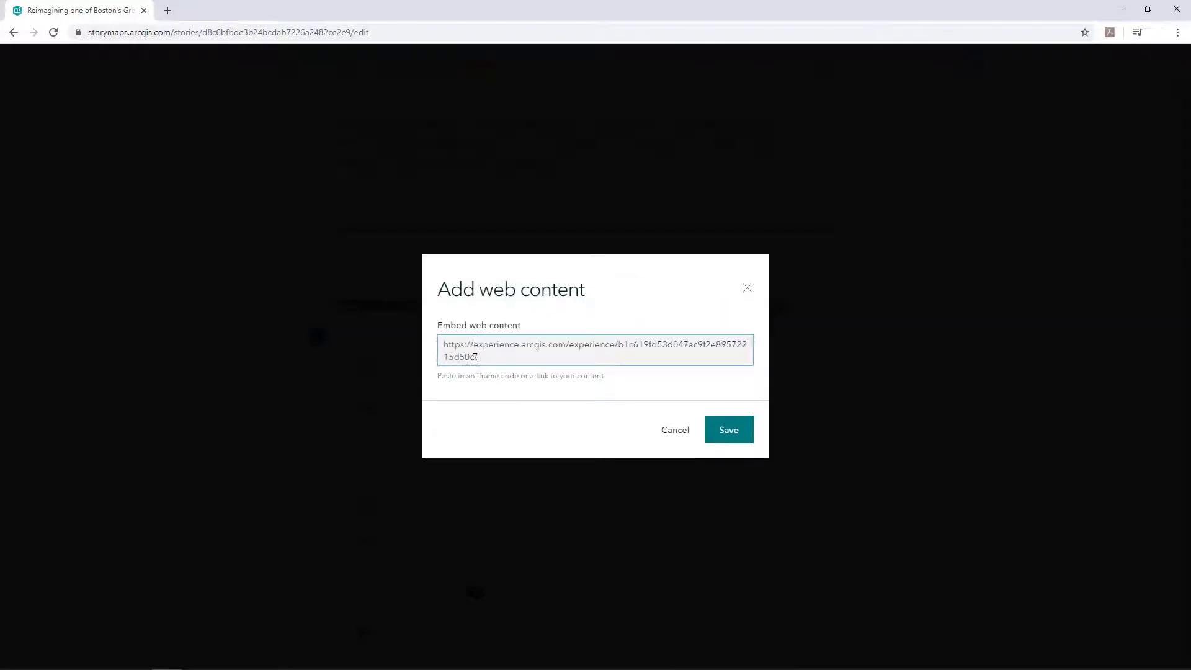
left_click(729, 431)
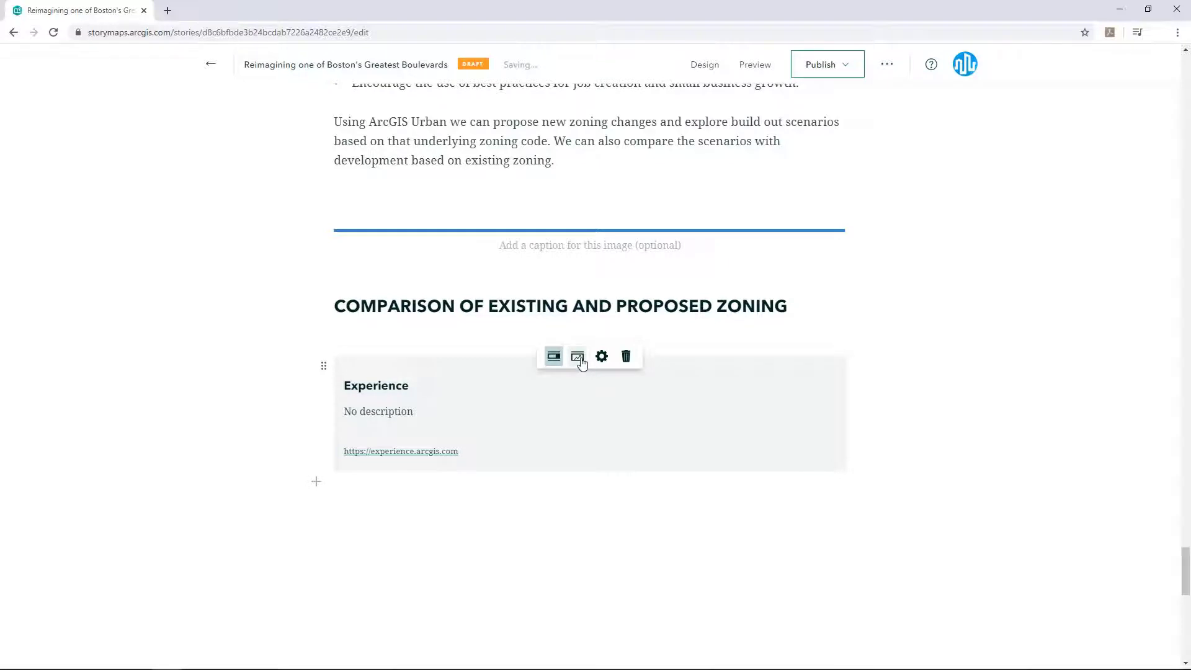
Step: Display the embedded zoning comparison as interactive content at medium width and zoom in on its maps
left_click(577, 358)
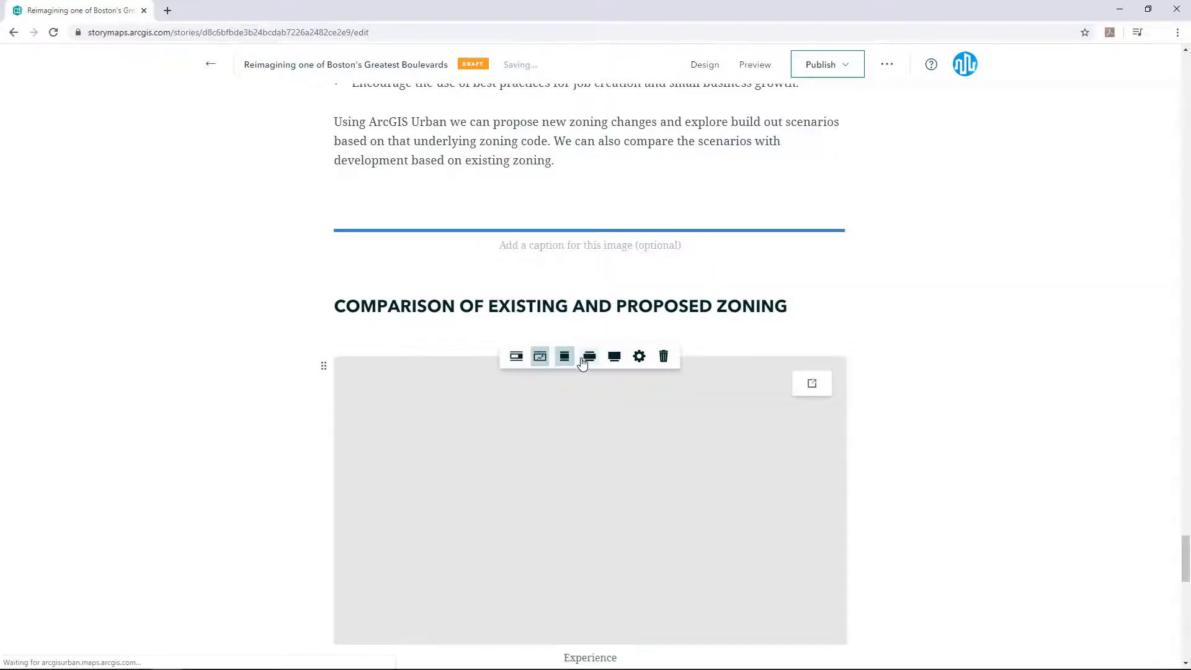
scroll(956, 546, "down", 3)
left_click(960, 535)
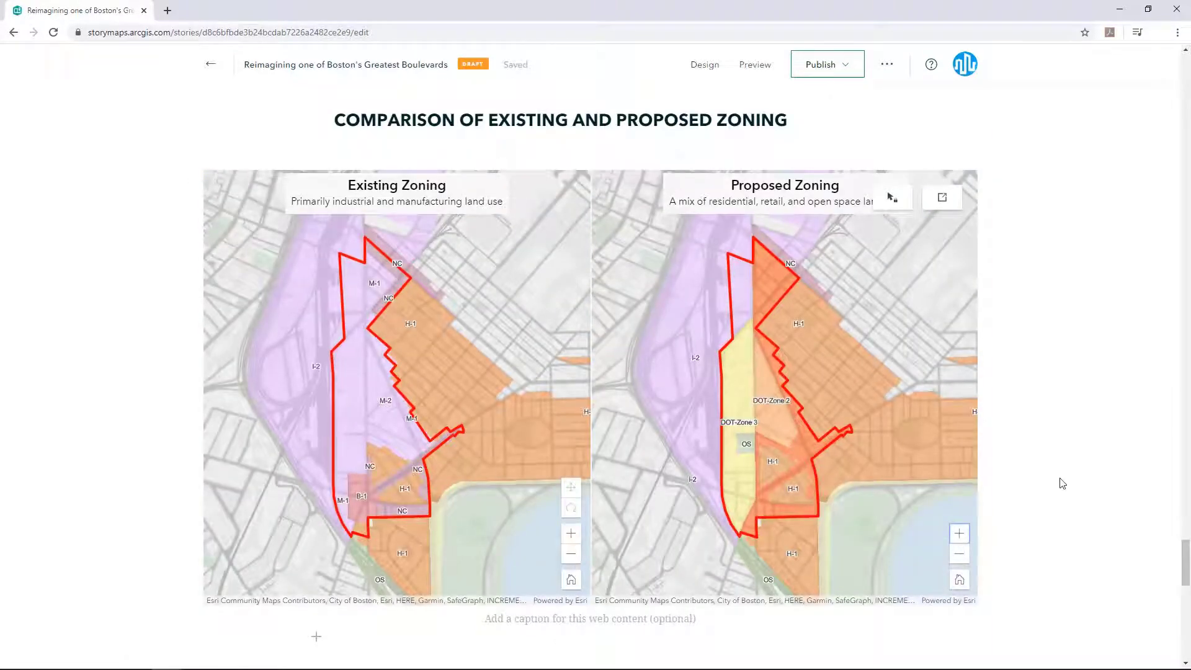
scroll(273, 549, "down", 4)
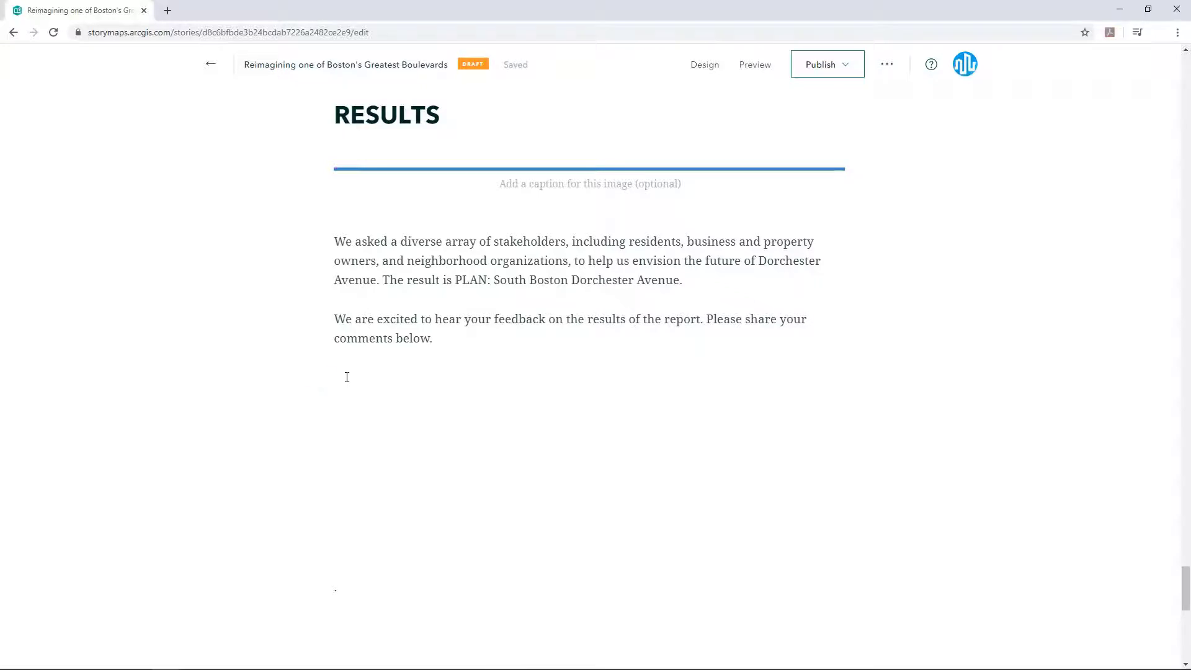
left_click(313, 376)
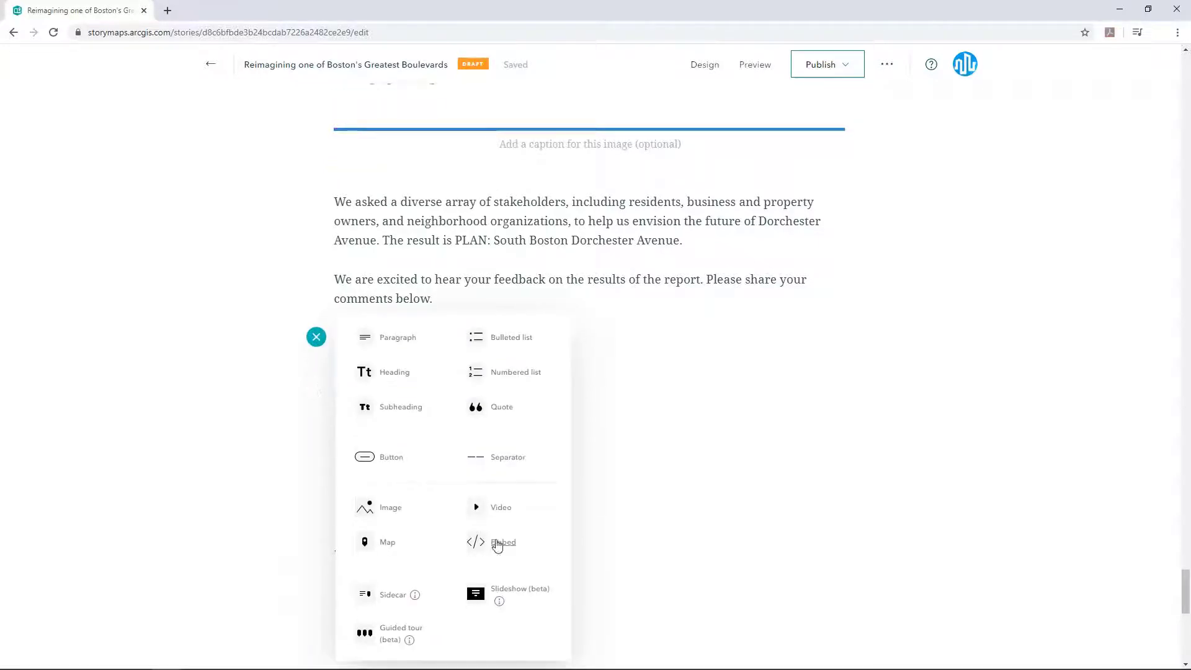
left_click(496, 544)
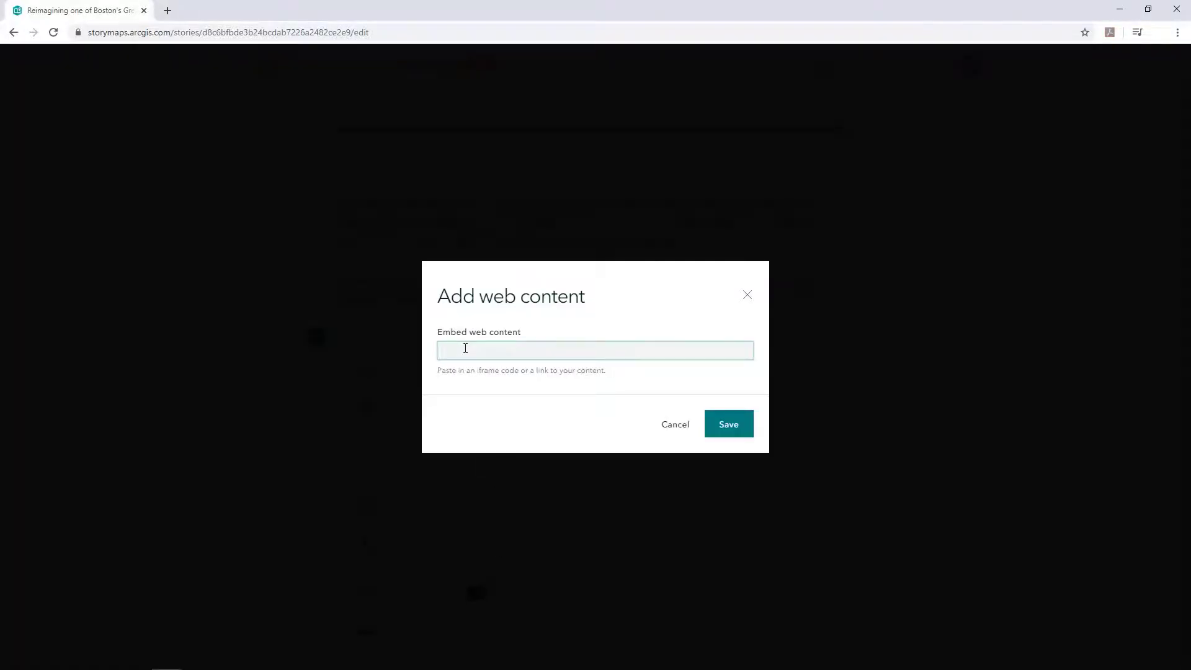
type("https://arcg.is/8955q")
left_click(737, 427)
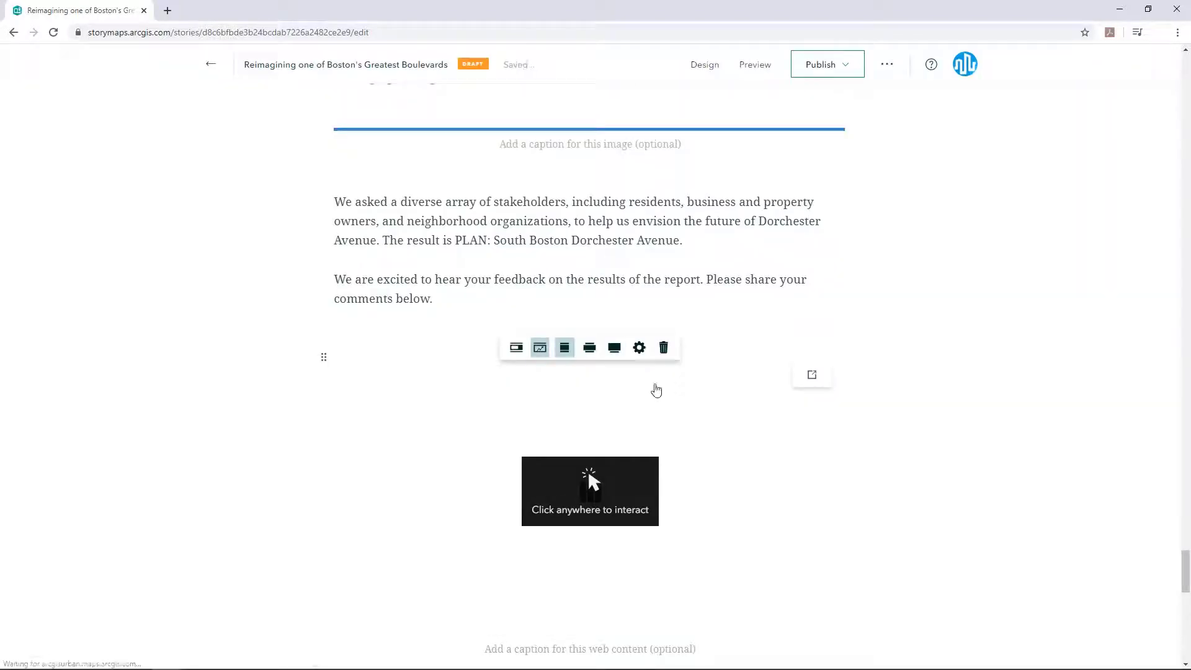
left_click(589, 347)
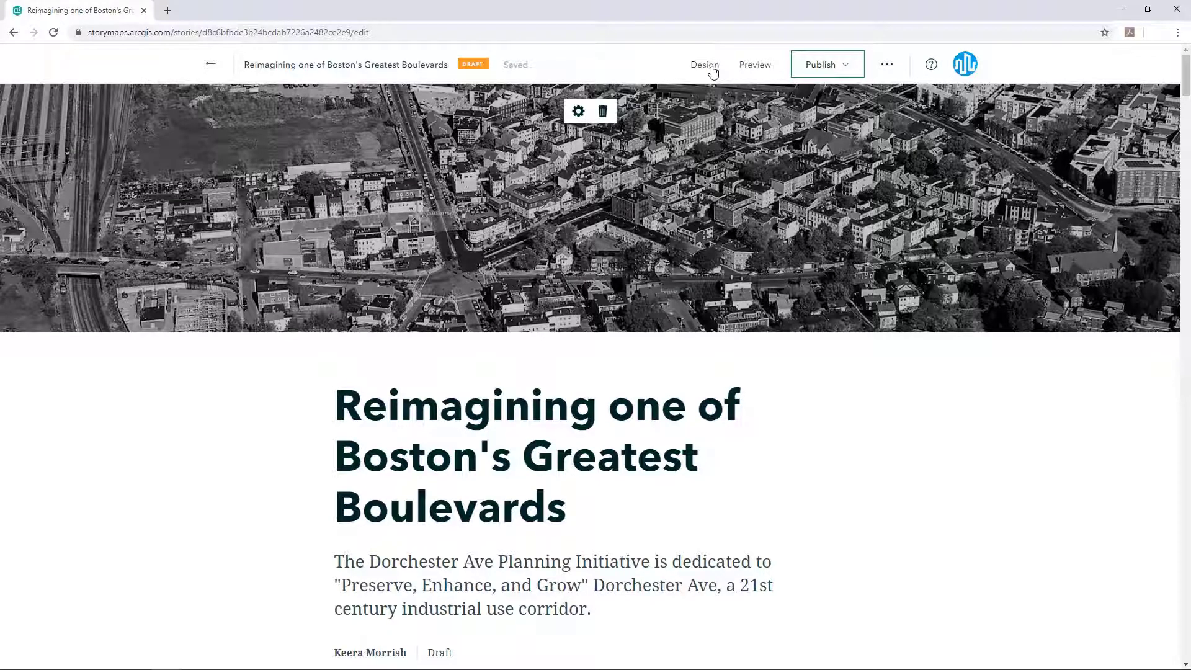
Step: Set the story design's accent color to the custom color #5EC4BC
left_click(705, 64)
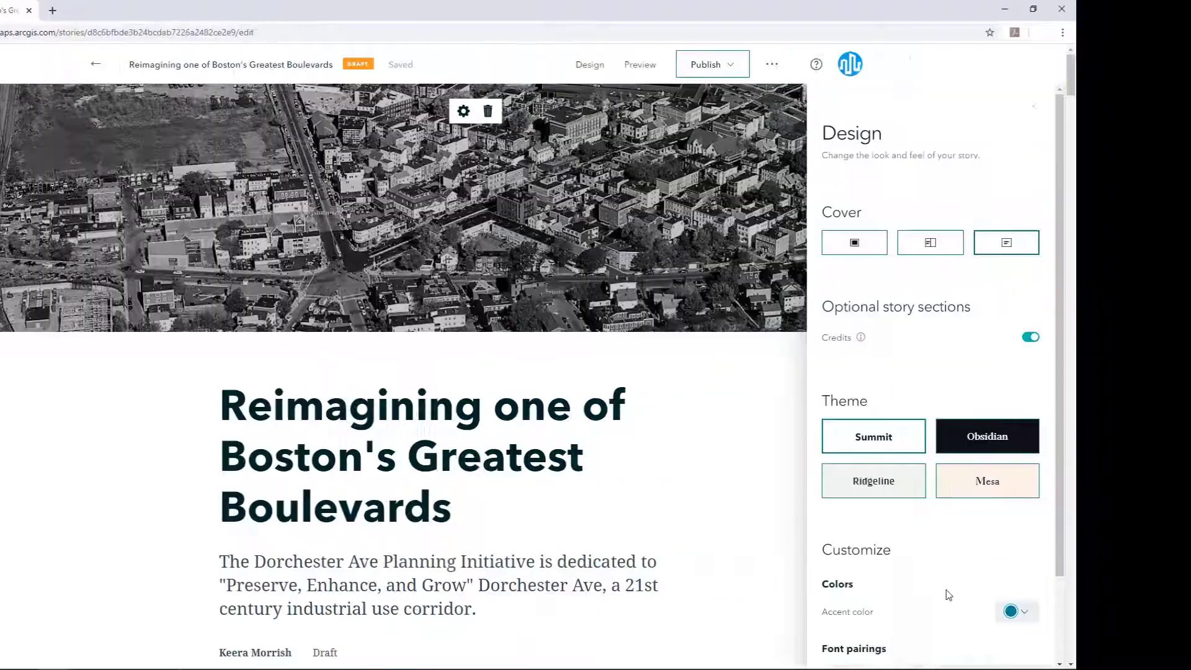
scroll(1061, 589, "down", 2)
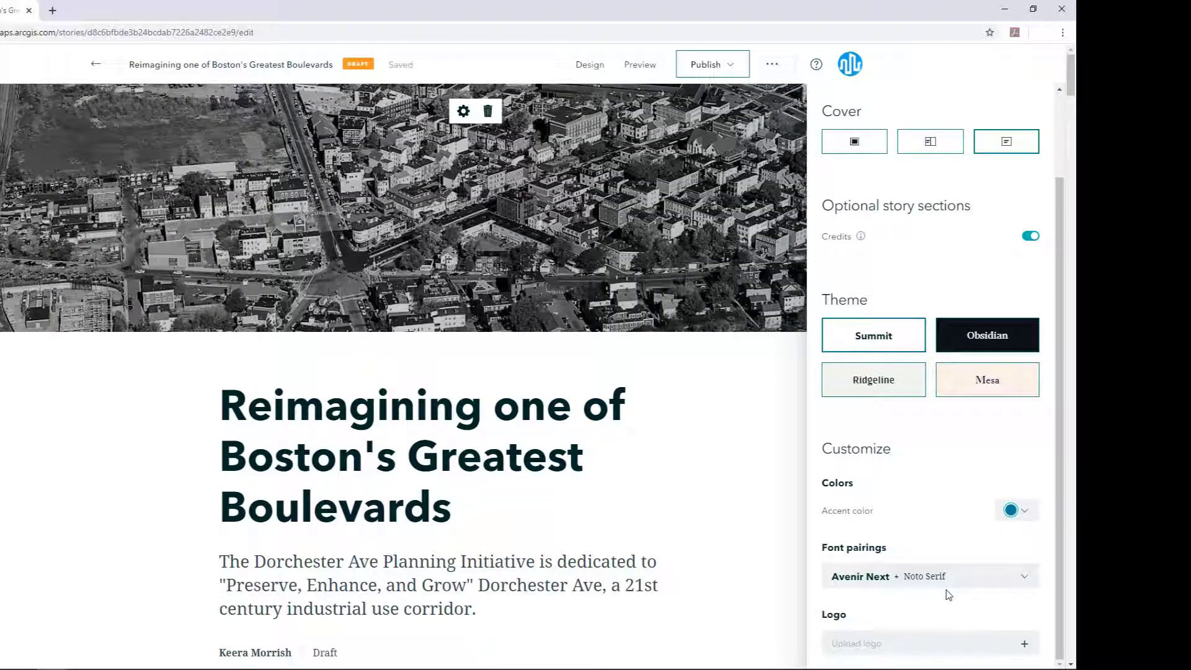
left_click(1025, 511)
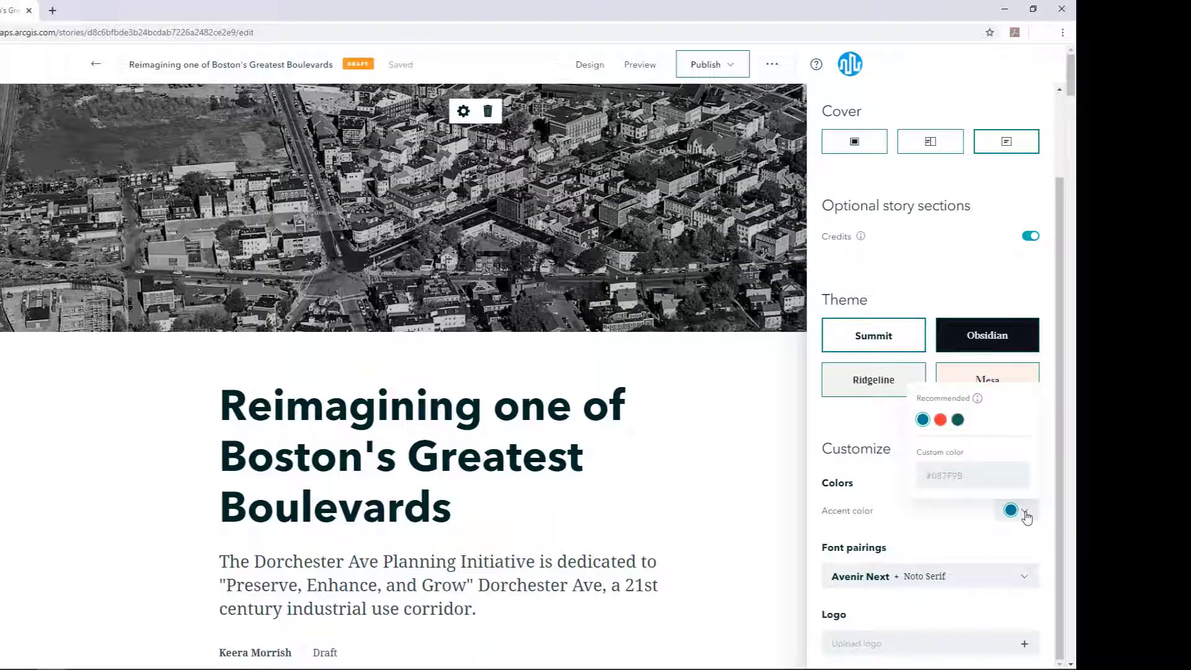
left_click(978, 476)
type("#5EC4BC")
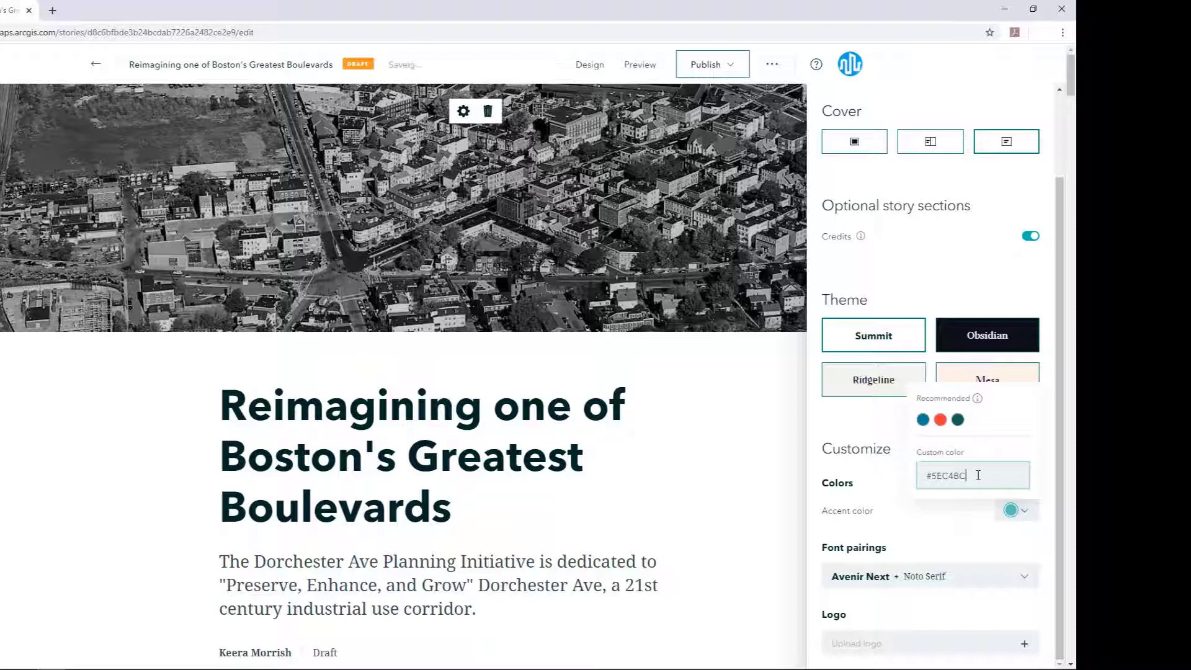
left_click(967, 523)
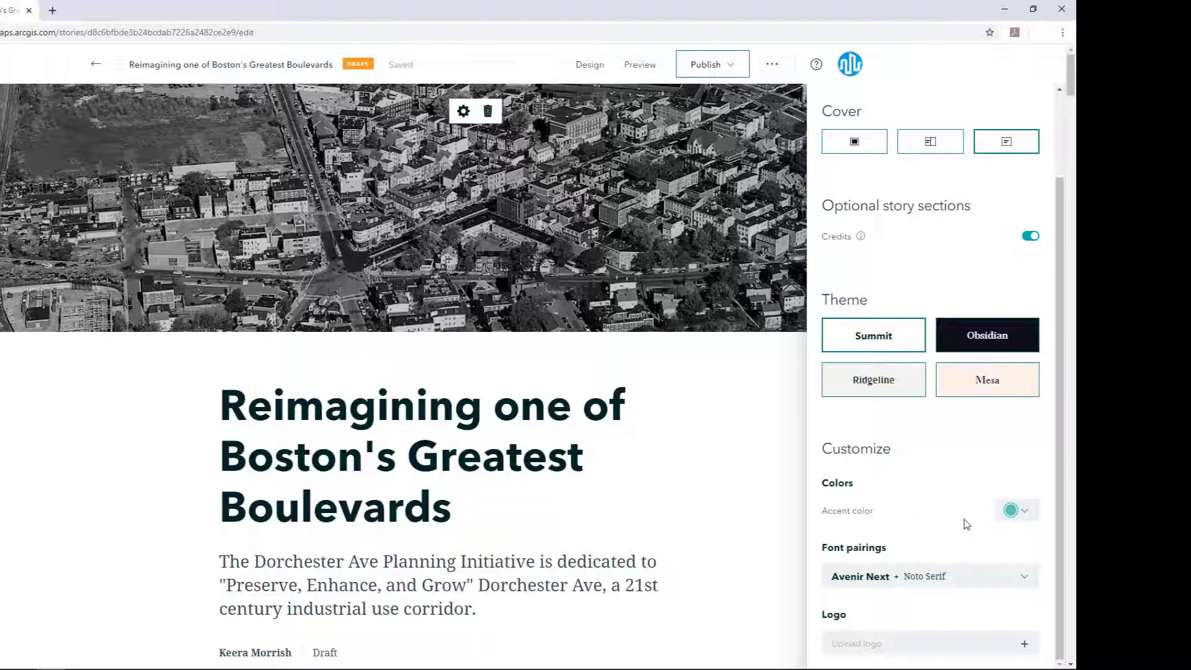
Step: Upload the image "unnamed" from the 00_StoryMap Assets folder as the story's logo
scroll(965, 523, "down", 3)
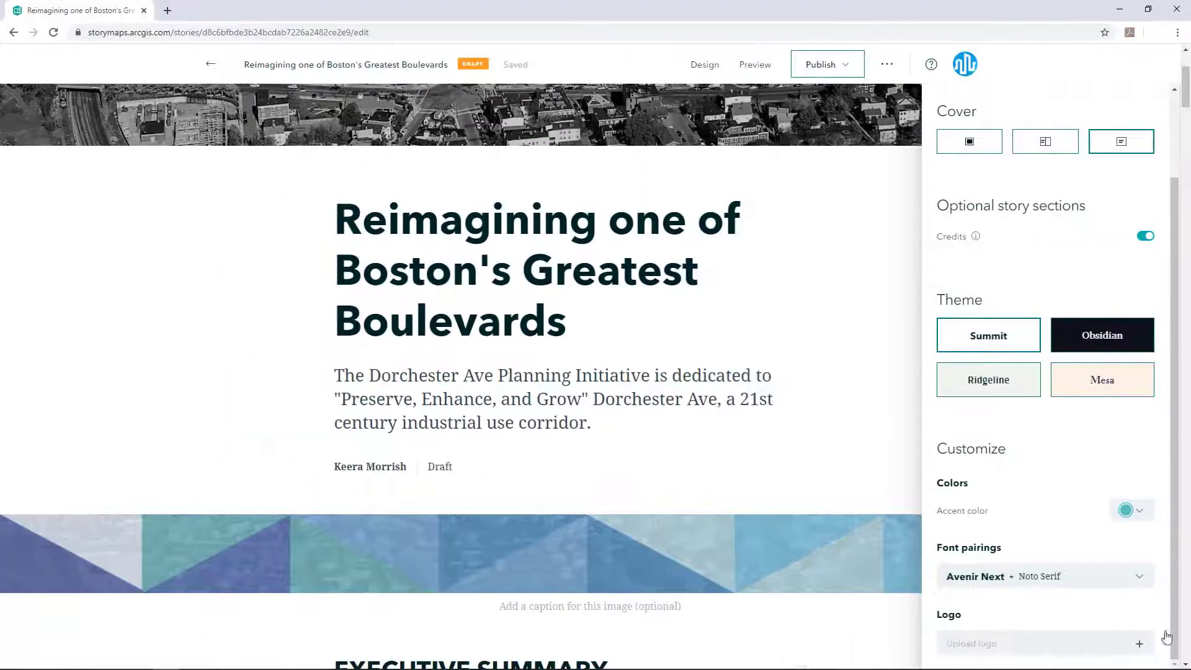
left_click(999, 644)
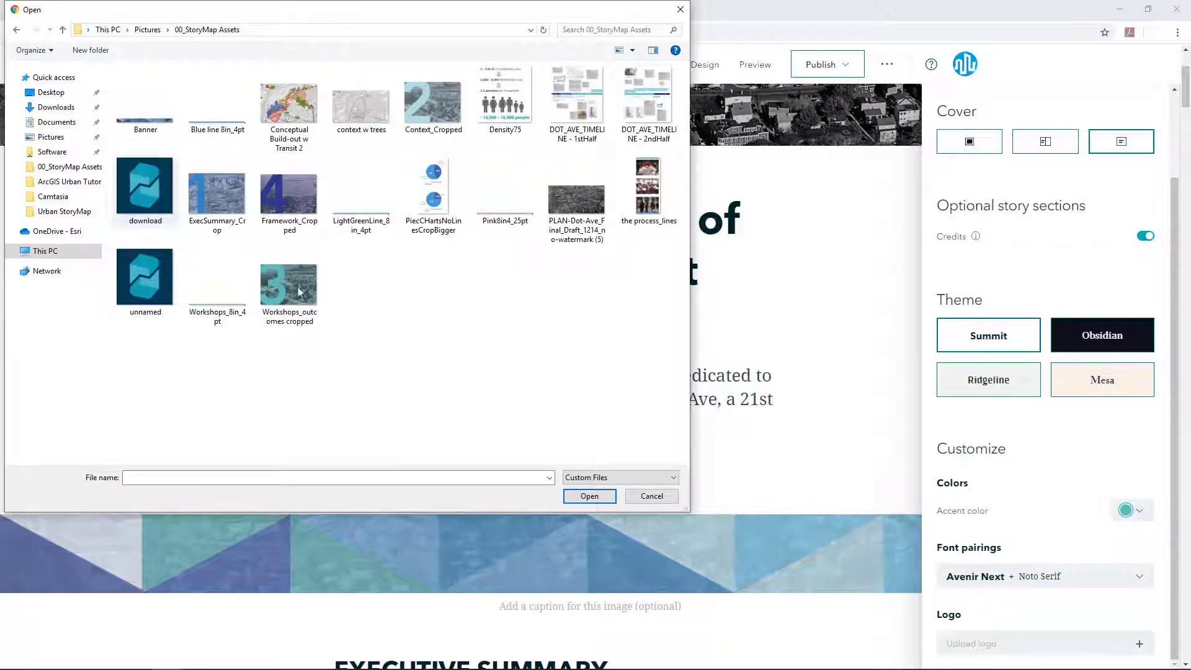
left_click(150, 275)
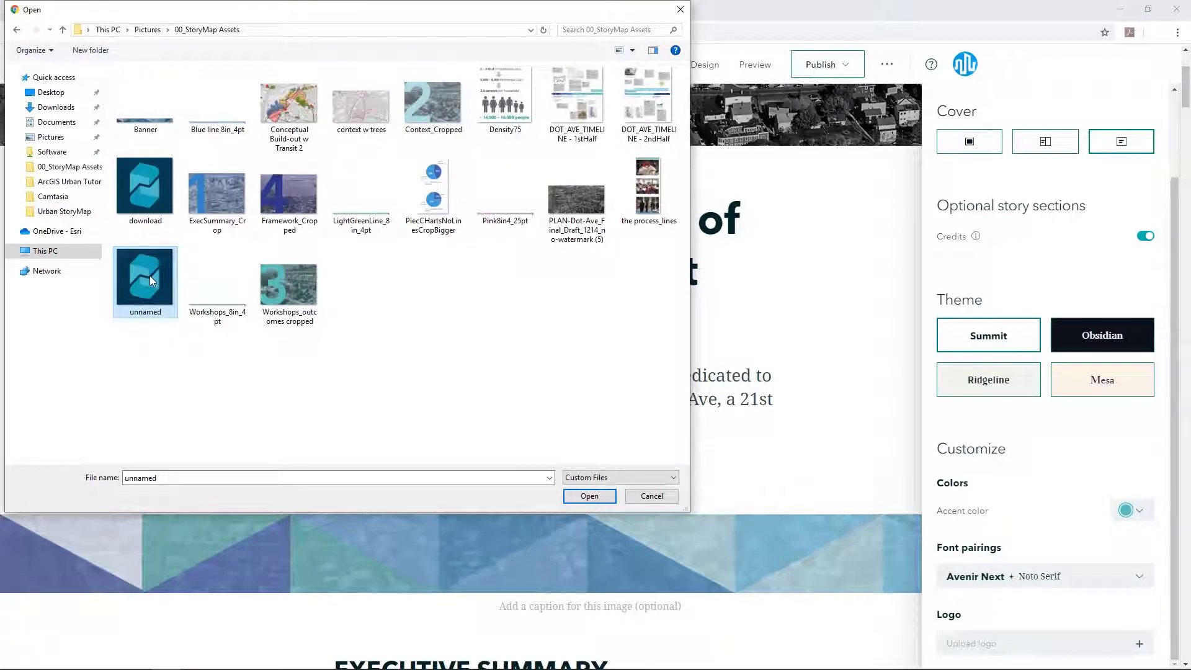
left_click(588, 496)
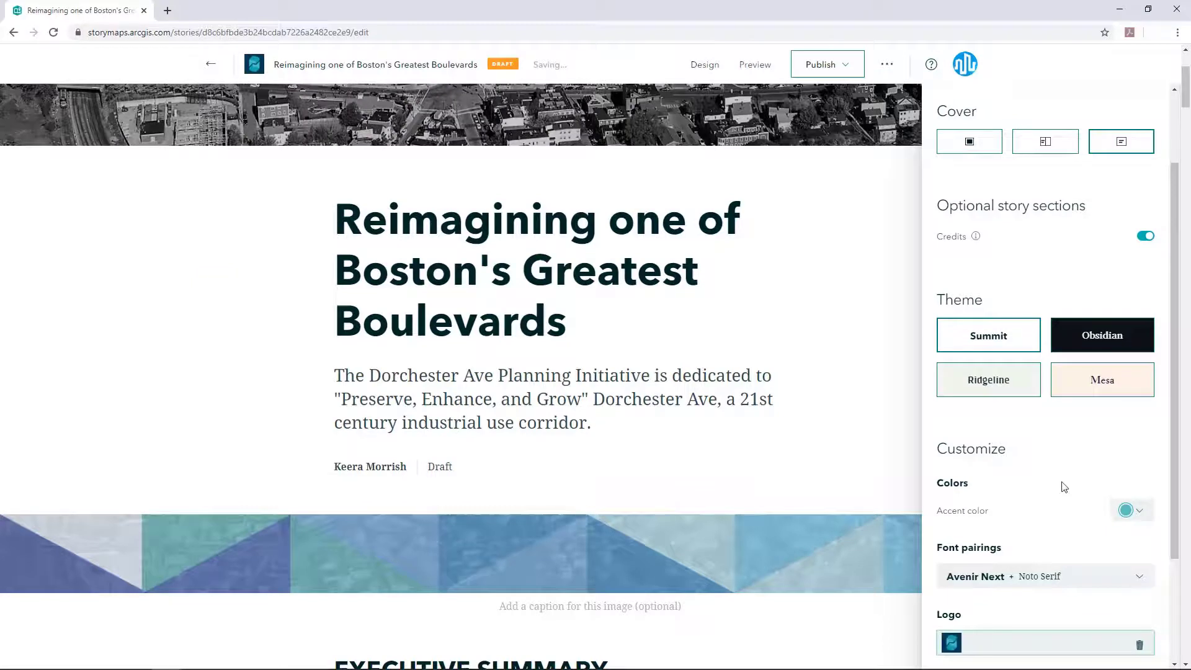
Step: Set the logo's alternative text to "Boston Planning & Development Agency" and close the design settings
scroll(1065, 487, "down", 2)
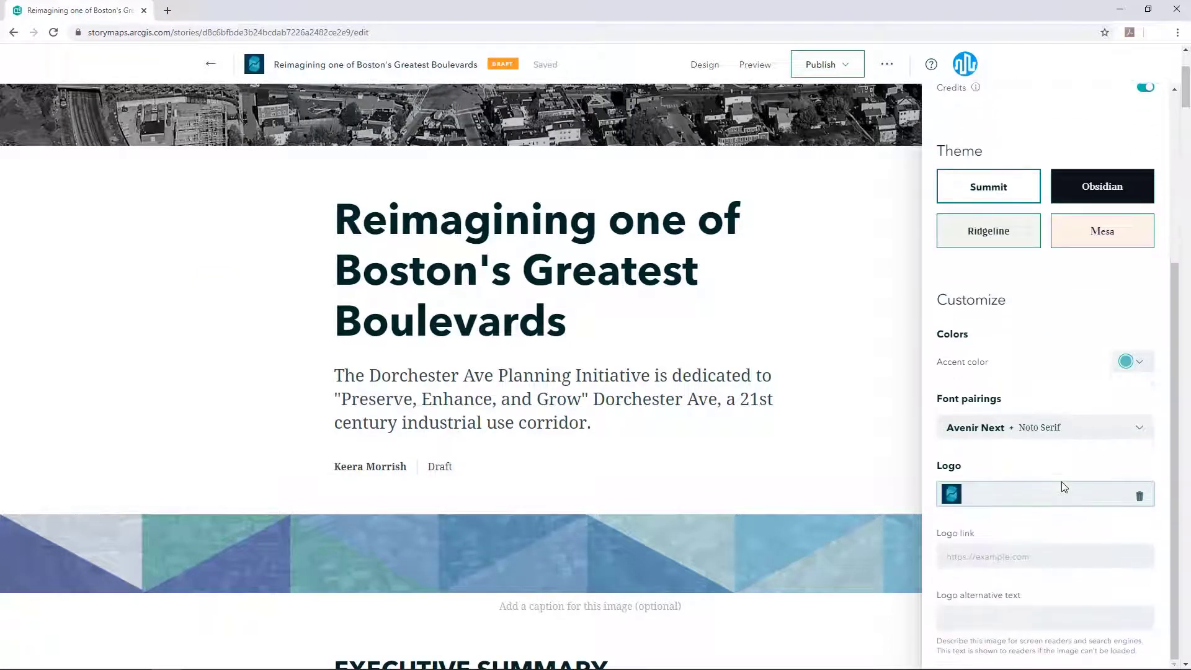
left_click(968, 622)
type("Boston Planning & Development Agency")
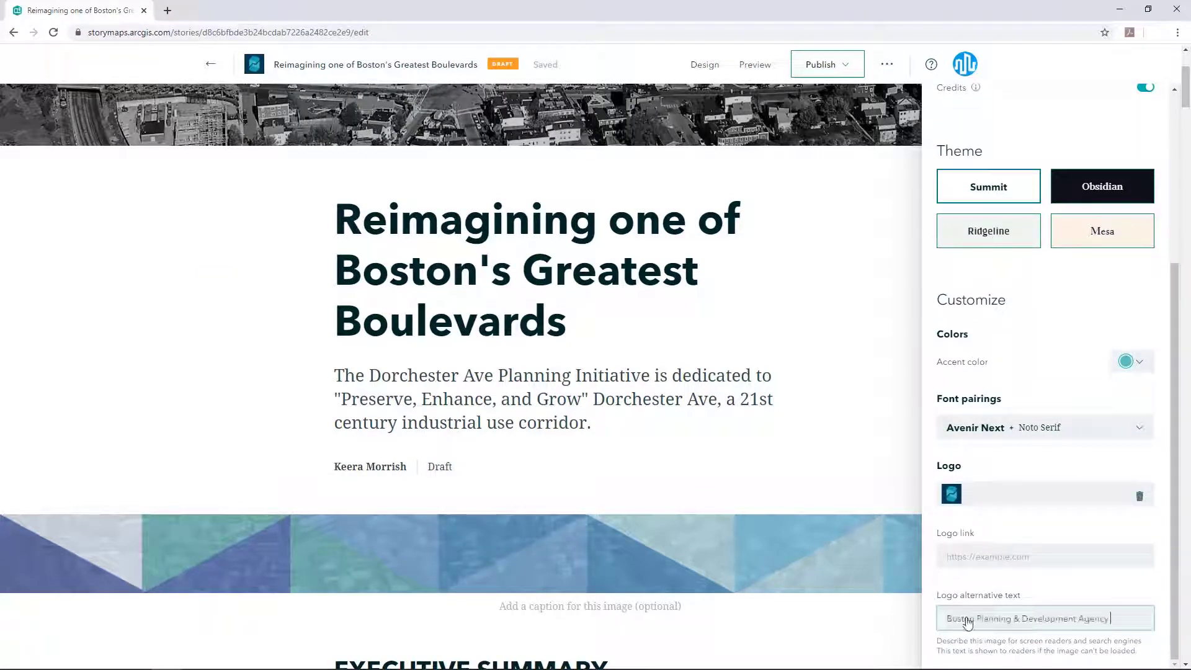
left_click(189, 236)
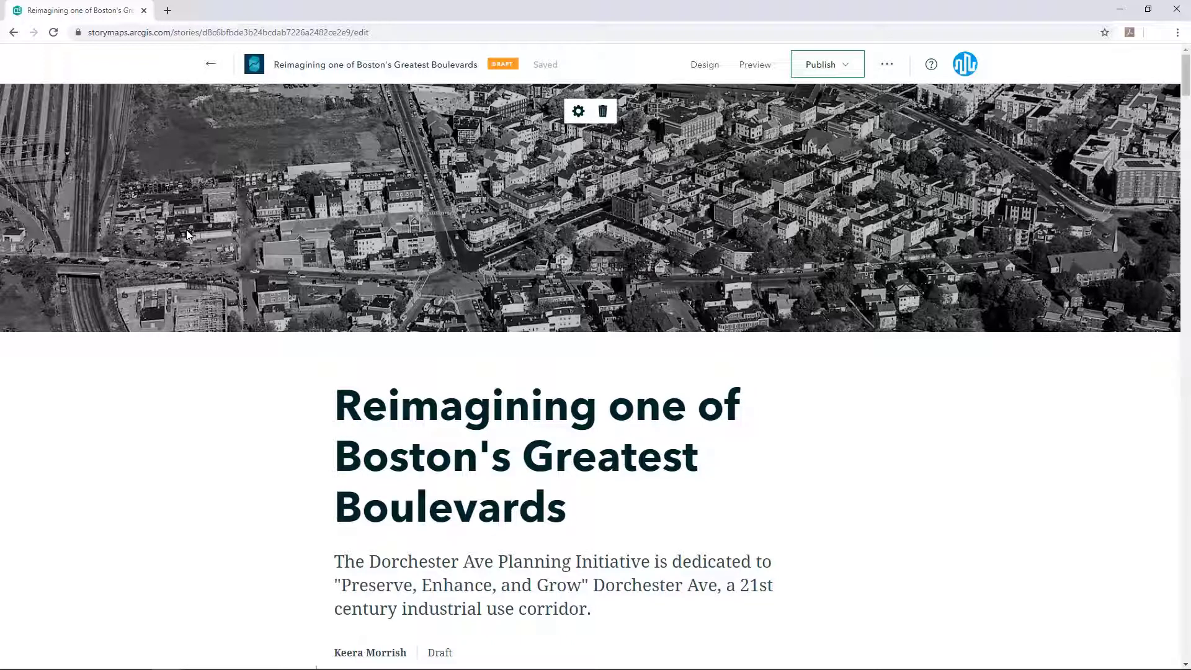
Step: Preview the story in the phone, tablet and desktop layouts, and return to editing it
left_click(755, 64)
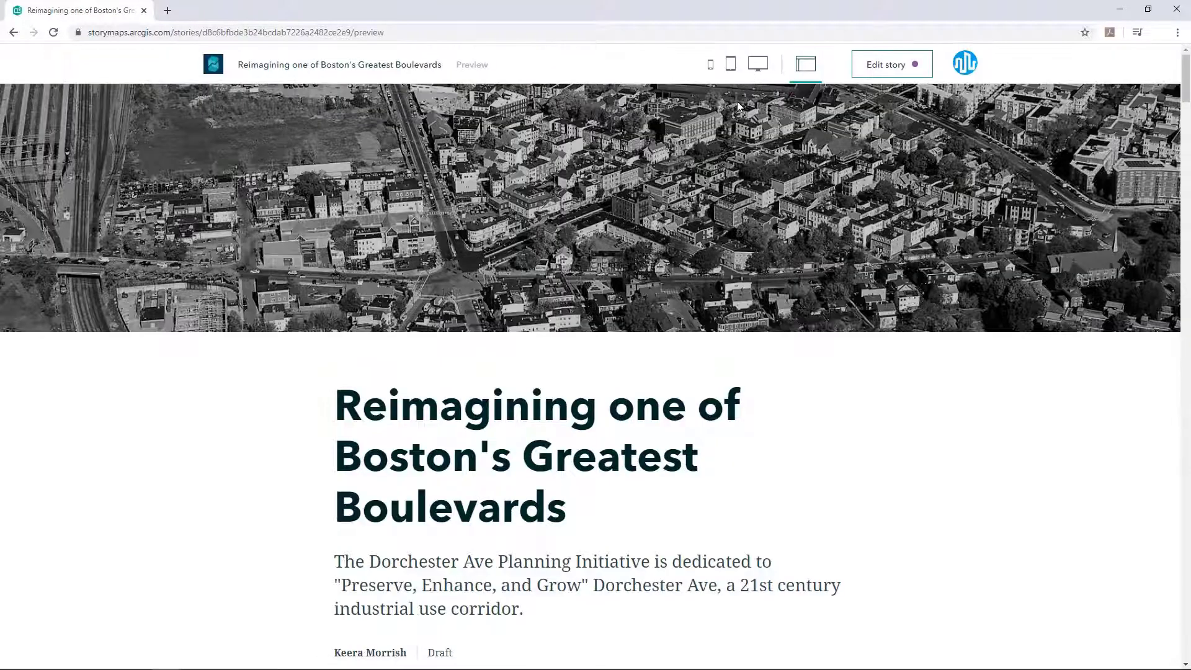
left_click(711, 64)
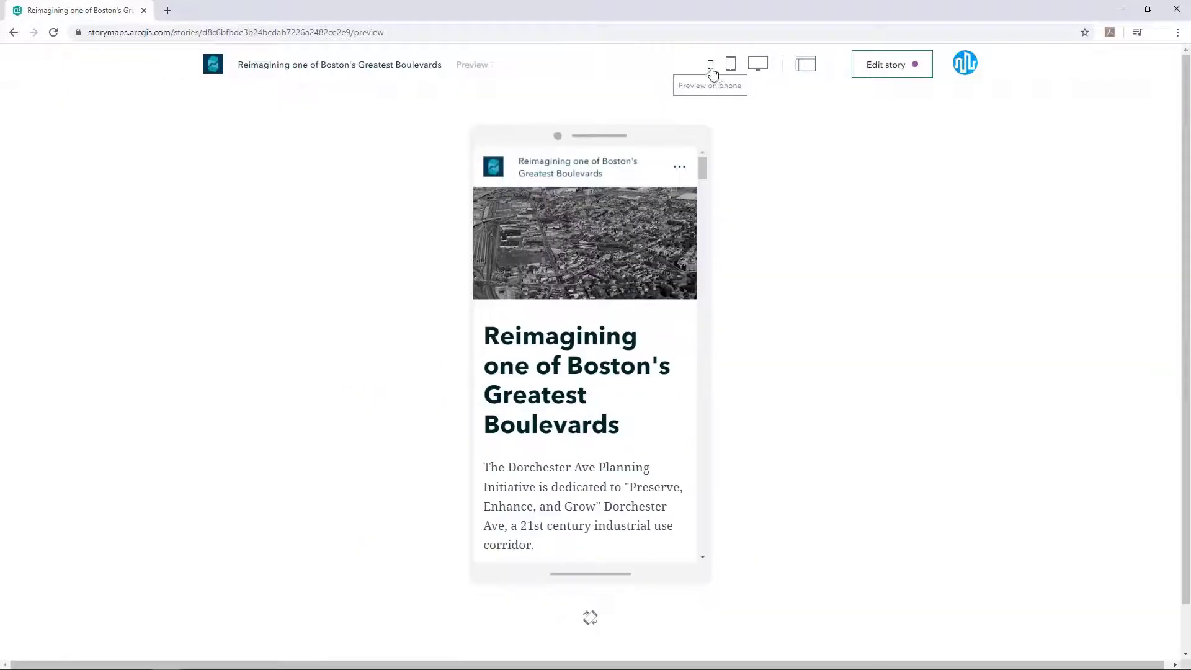
left_click(732, 72)
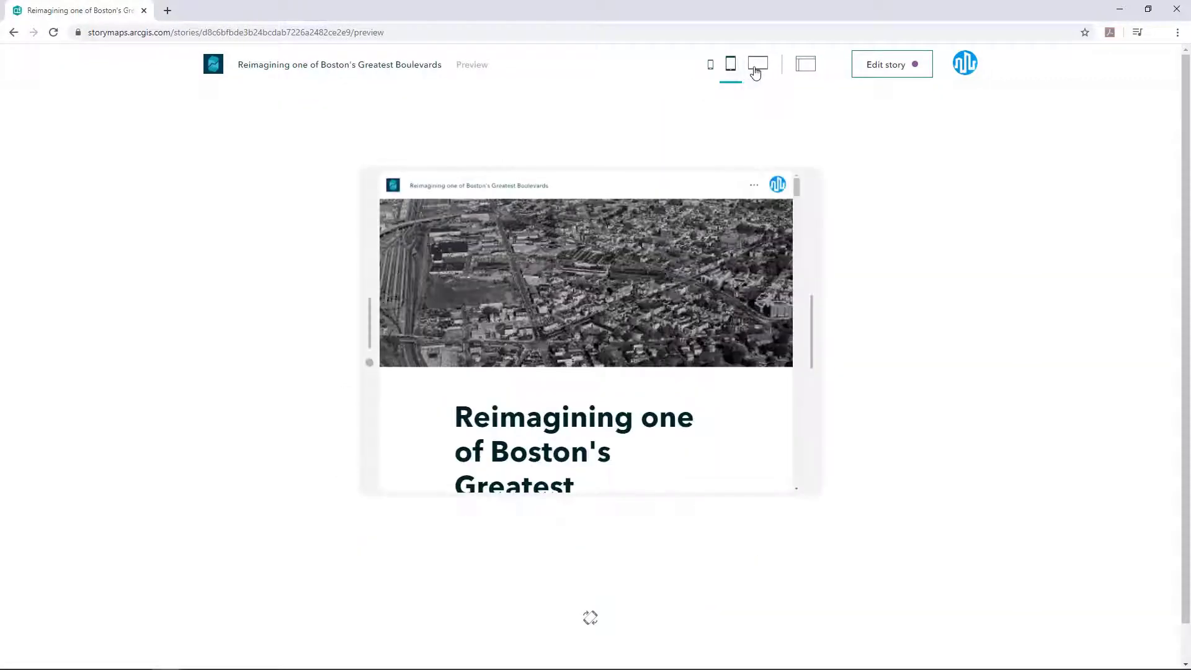
left_click(756, 68)
left_click(859, 73)
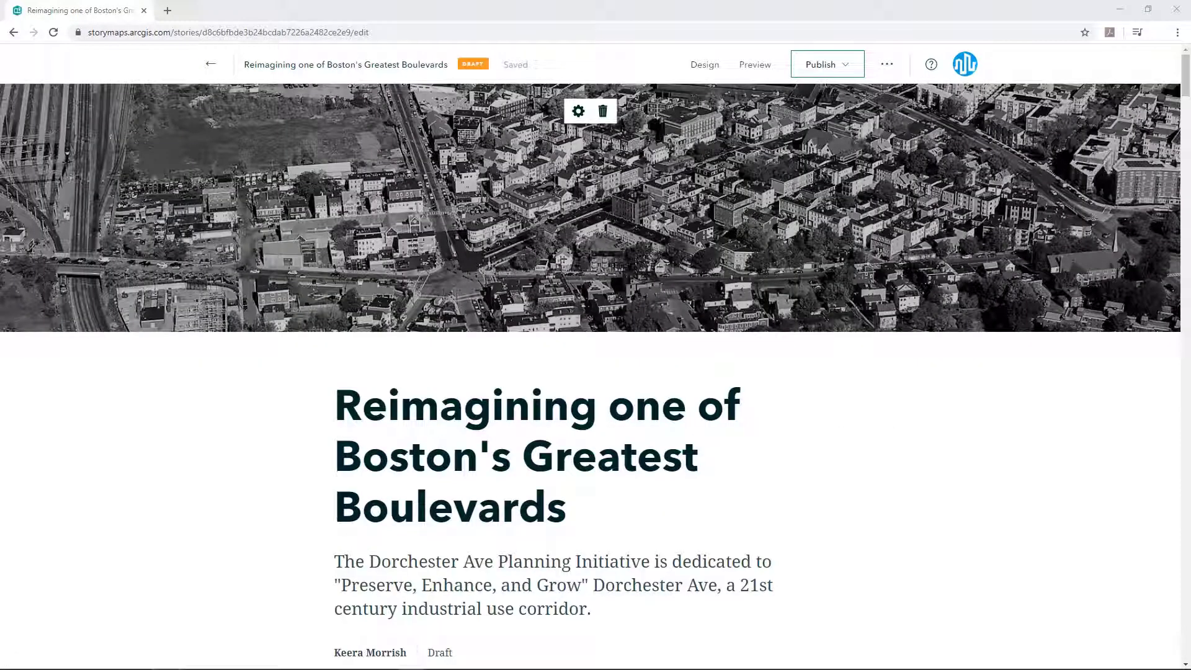
Step: Publish the story with its sharing level set to My organization
left_click(847, 67)
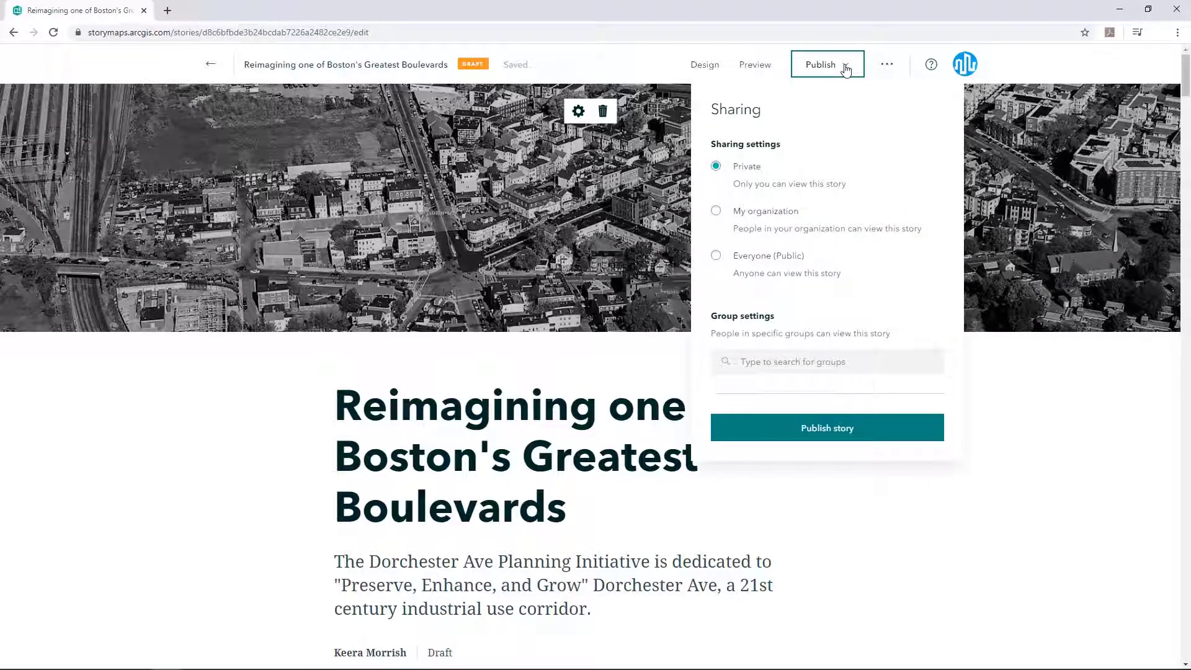
left_click(716, 258)
left_click(718, 217)
left_click(808, 427)
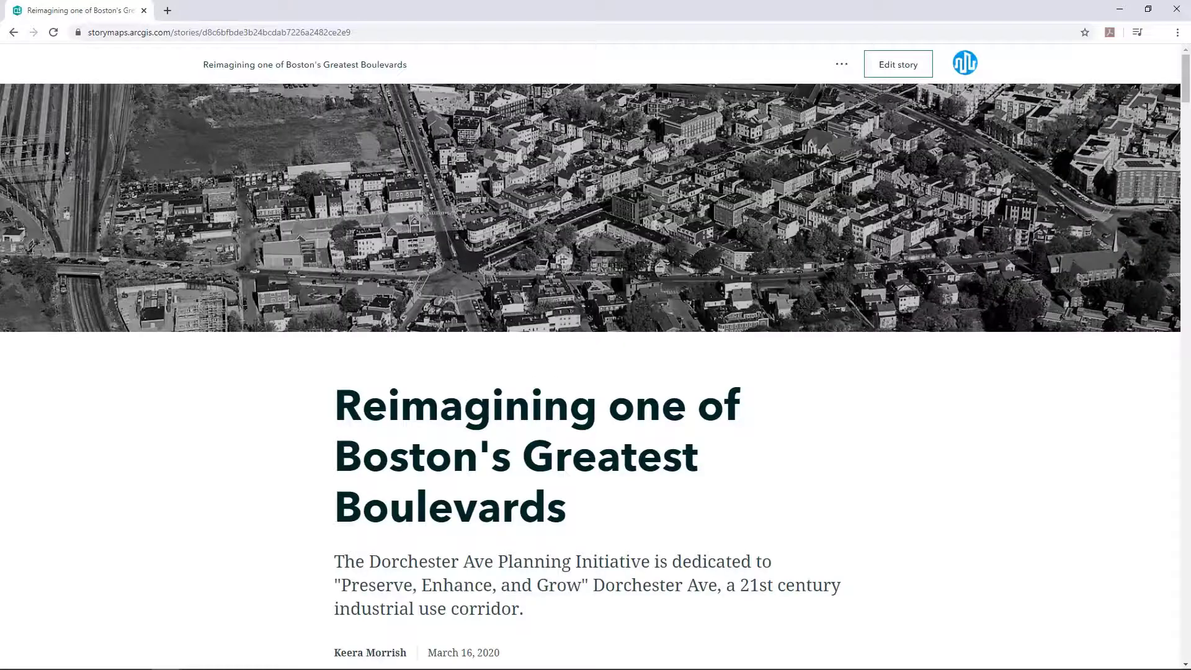